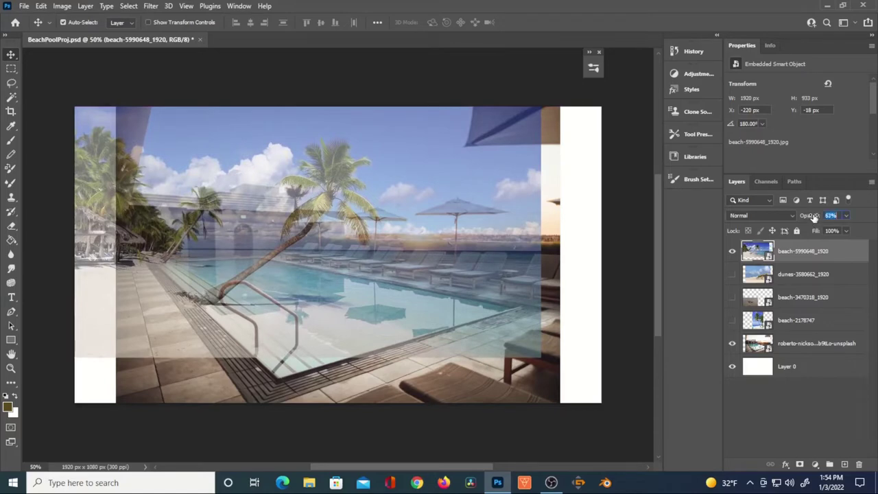
- Fine-tune the beach photo's opacity, nudge it left, and lasso around the leaning palm tree
drag(816, 217, 816, 217)
mouse_move(349, 318)
mouse_down()
mouse_move(337, 300)
mouse_move(333, 315)
mouse_move(321, 296)
mouse_move(331, 313)
mouse_move(364, 330)
mouse_move(335, 317)
mouse_up()
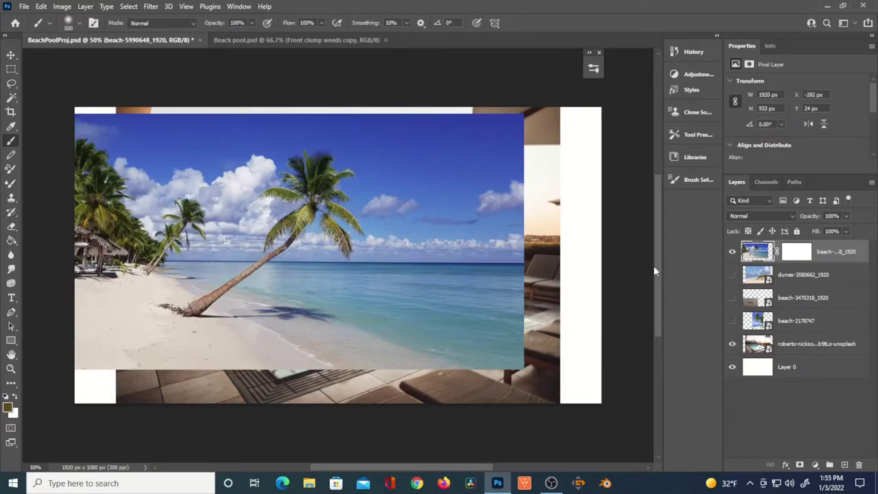
click(11, 84)
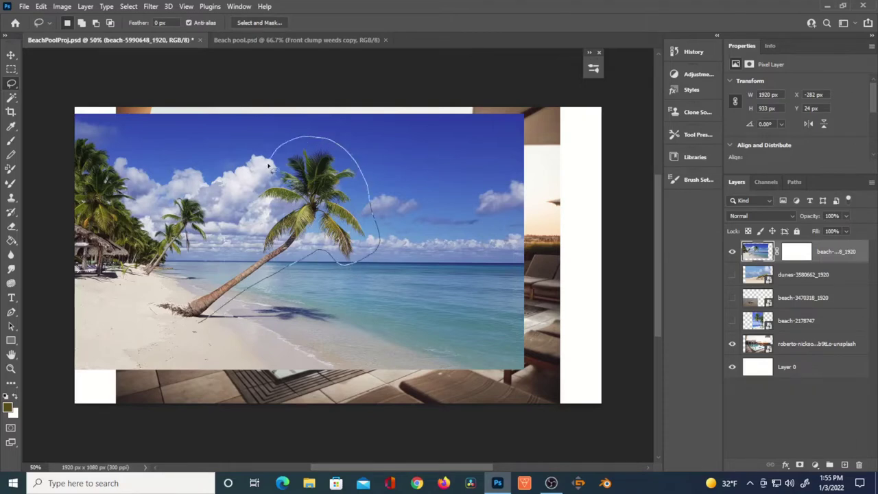
mouse_move(255, 220)
mouse_down()
mouse_move(249, 262)
mouse_move(222, 278)
mouse_up()
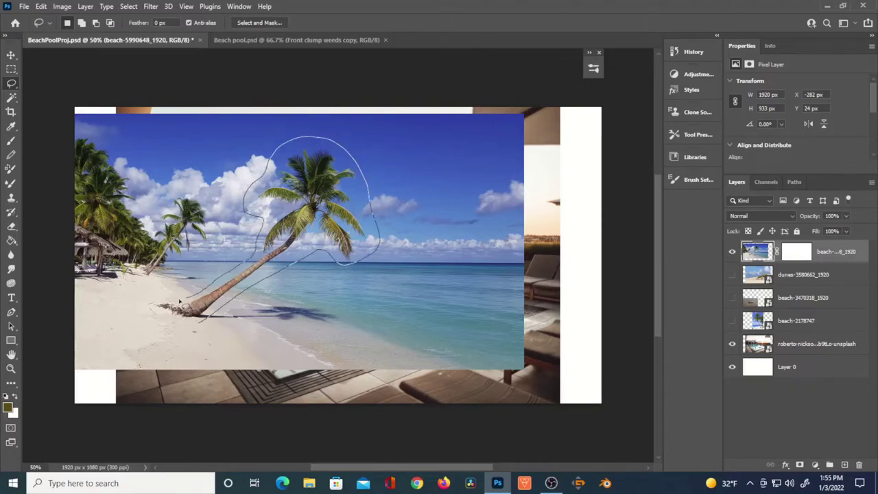
drag(202, 330, 205, 327)
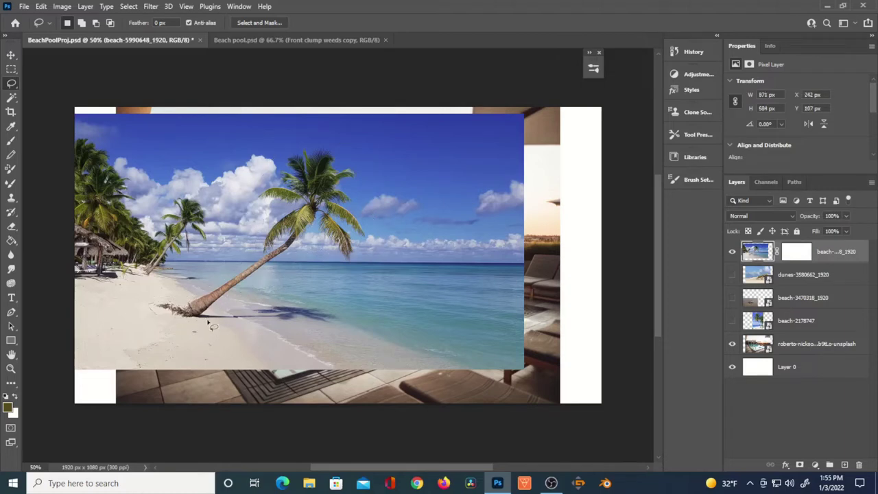
- Fill the palm selection with Content-Aware contents, then deselect
key(shift+F5)
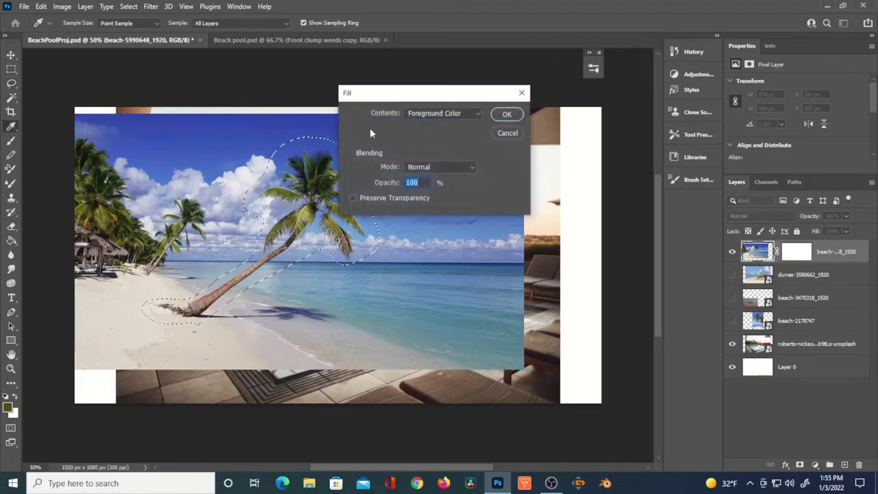
click(448, 112)
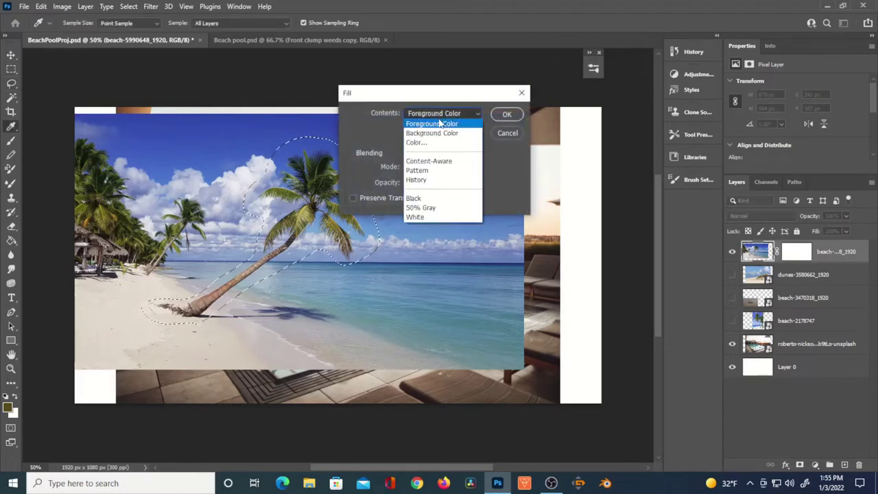
click(429, 161)
click(508, 114)
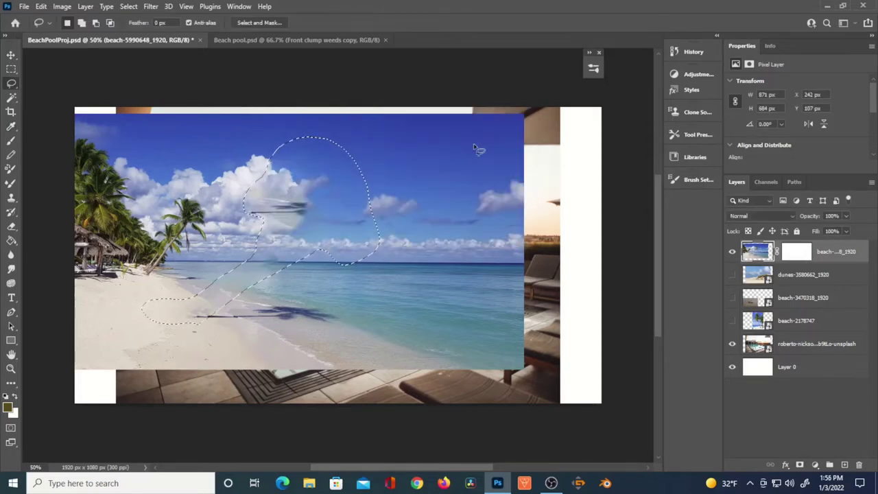
key(ctrl+d)
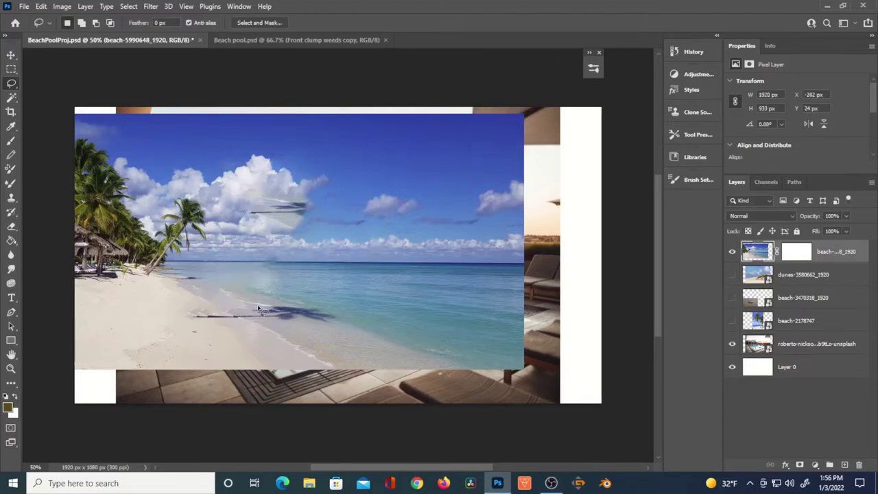
scroll(259, 308, up, 3)
key(s)
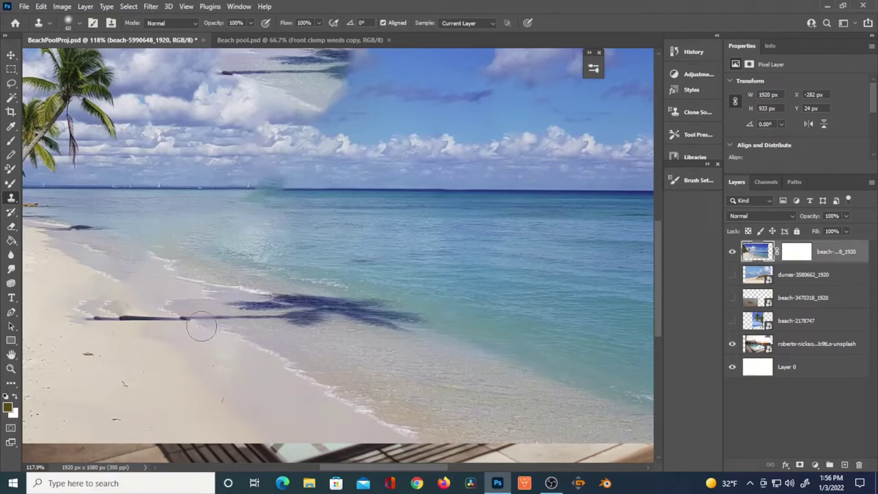
- Clone clean sand over the shadow streak and the dark smudges in the water and wet sand
mouse_move(201, 323)
mouse_down()
mouse_move(214, 327)
mouse_move(263, 319)
mouse_move(300, 330)
mouse_move(312, 322)
mouse_move(319, 335)
mouse_move(350, 318)
mouse_move(410, 326)
mouse_up()
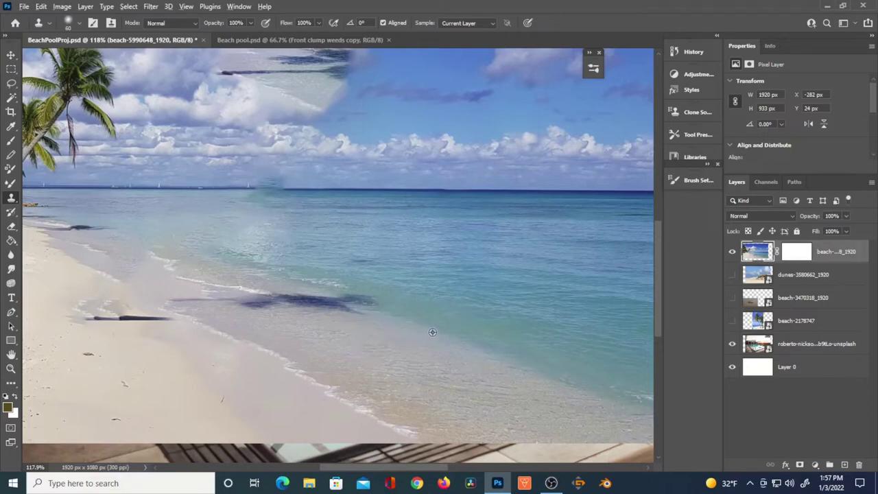
drag(364, 302, 285, 307)
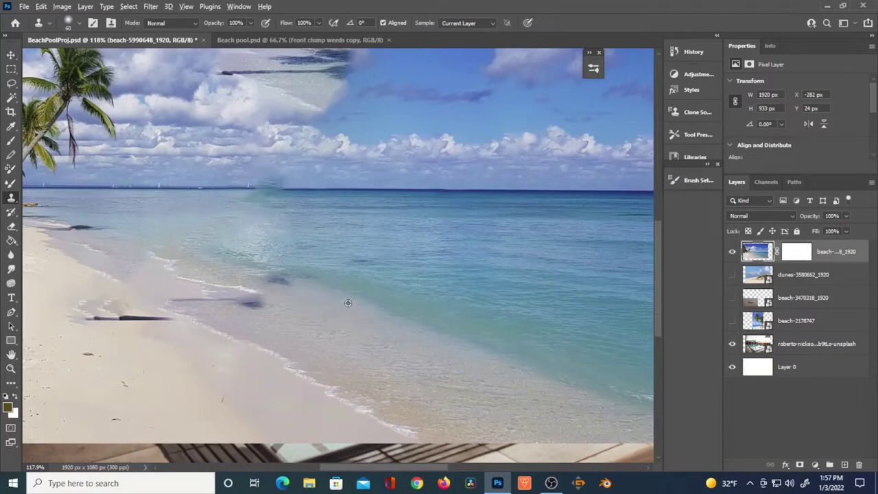
mouse_move(296, 285)
mouse_down()
mouse_move(274, 282)
mouse_move(266, 296)
mouse_up()
drag(300, 325, 201, 340)
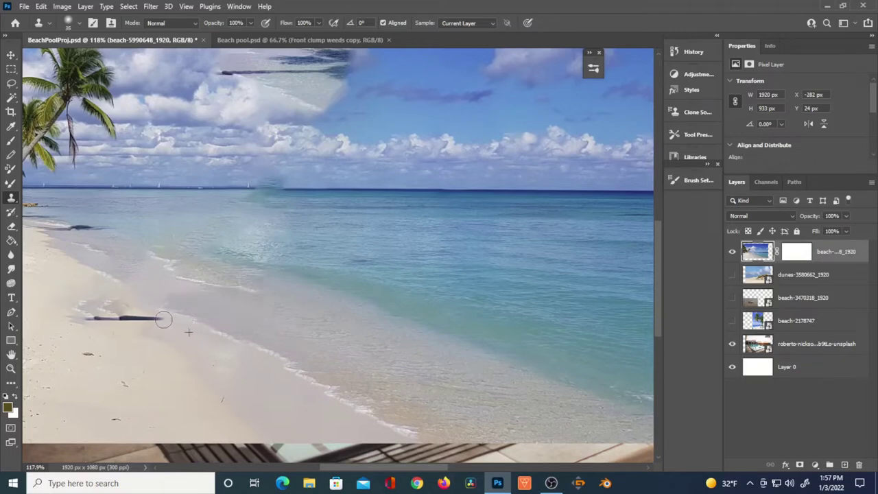
drag(136, 319, 122, 325)
scroll(428, 272, down, 5)
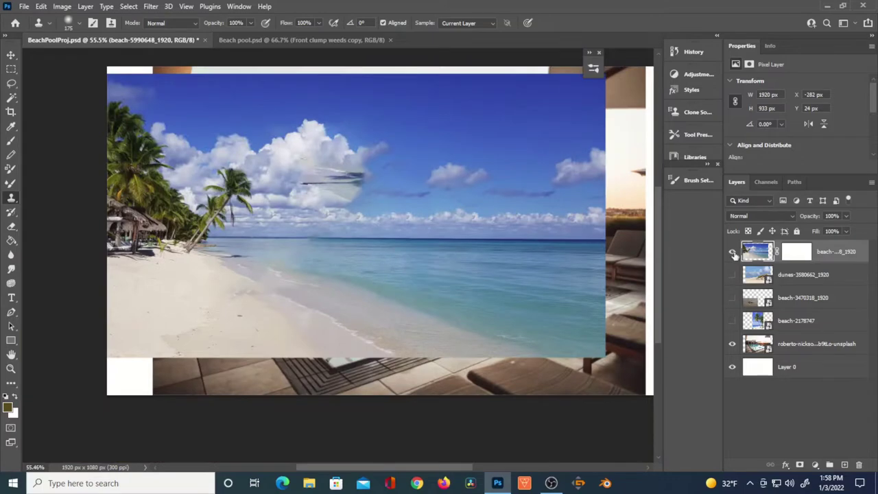
- Target the beach layer's mask and paint black to reveal the pool photo's umbrellas and sky
click(733, 252)
click(733, 252)
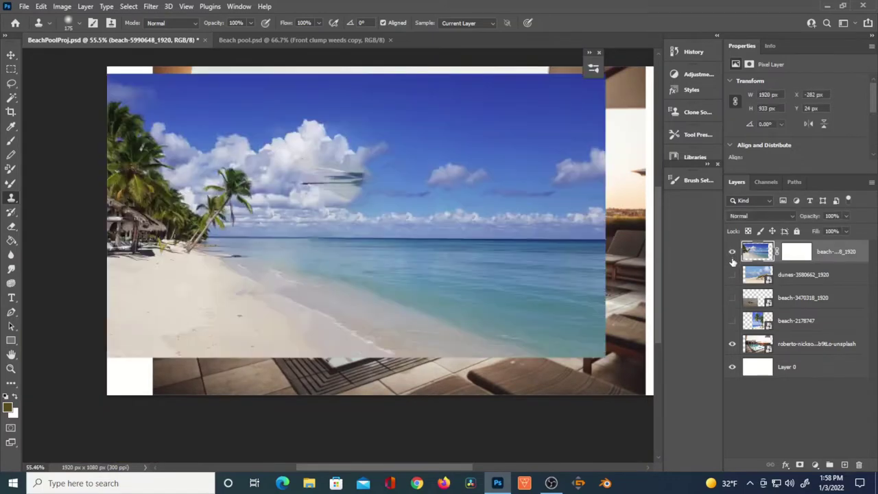
click(796, 254)
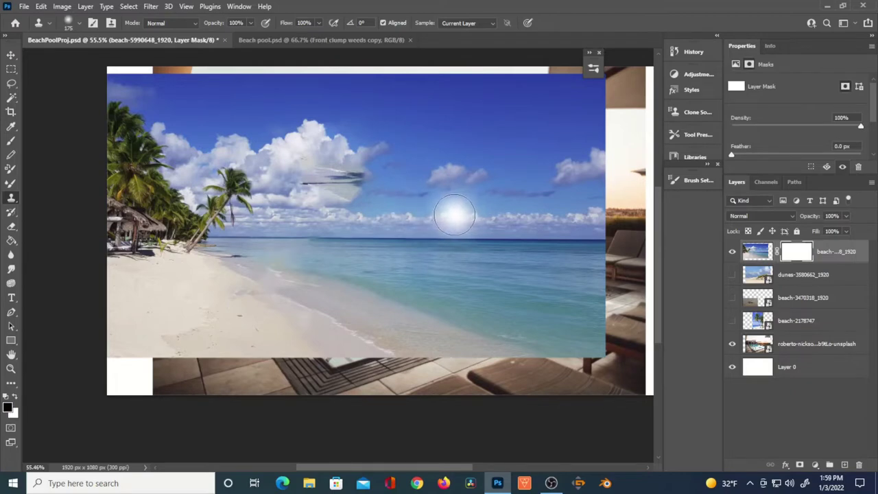
key(b)
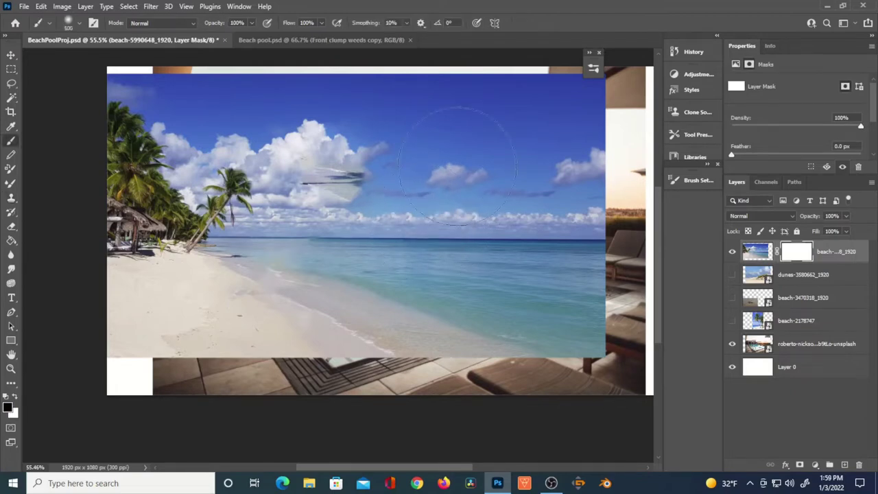
click(457, 144)
click(450, 140)
click(394, 136)
mouse_move(386, 134)
mouse_down()
mouse_move(337, 128)
mouse_move(575, 127)
mouse_move(545, 134)
mouse_move(571, 122)
mouse_move(582, 103)
mouse_move(513, 88)
mouse_move(569, 105)
mouse_move(598, 102)
mouse_move(446, 105)
mouse_move(193, 78)
mouse_move(115, 83)
mouse_move(280, 91)
mouse_move(171, 94)
mouse_move(228, 103)
mouse_move(182, 120)
mouse_move(250, 120)
mouse_move(218, 123)
mouse_move(266, 147)
mouse_move(292, 145)
mouse_move(436, 179)
mouse_move(354, 179)
mouse_move(392, 177)
mouse_move(469, 201)
mouse_move(436, 194)
mouse_move(428, 179)
mouse_move(525, 209)
mouse_move(560, 232)
mouse_move(602, 209)
mouse_move(616, 188)
mouse_move(621, 193)
mouse_move(527, 140)
mouse_move(261, 160)
mouse_move(287, 156)
mouse_move(229, 175)
mouse_move(287, 171)
mouse_move(312, 182)
mouse_move(255, 187)
mouse_move(328, 184)
mouse_move(352, 209)
mouse_move(336, 216)
mouse_move(227, 208)
mouse_move(250, 189)
mouse_move(246, 169)
mouse_move(187, 170)
mouse_up()
- With a smaller brush, reveal the wall base along the pool edge
key(bracketleft)
key(bracketleft)
key(bracketleft)
key(bracketleft)
key(bracketleft)
key(bracketleft)
key(bracketleft)
key(bracketleft)
key(bracketleft)
scroll(197, 212, up, 5)
mouse_move(197, 212)
mouse_down()
mouse_move(162, 213)
mouse_move(246, 210)
mouse_move(289, 231)
mouse_move(281, 216)
mouse_move(188, 217)
mouse_move(212, 210)
mouse_up()
key(bracketleft)
key(bracketleft)
scroll(350, 300, up, 3)
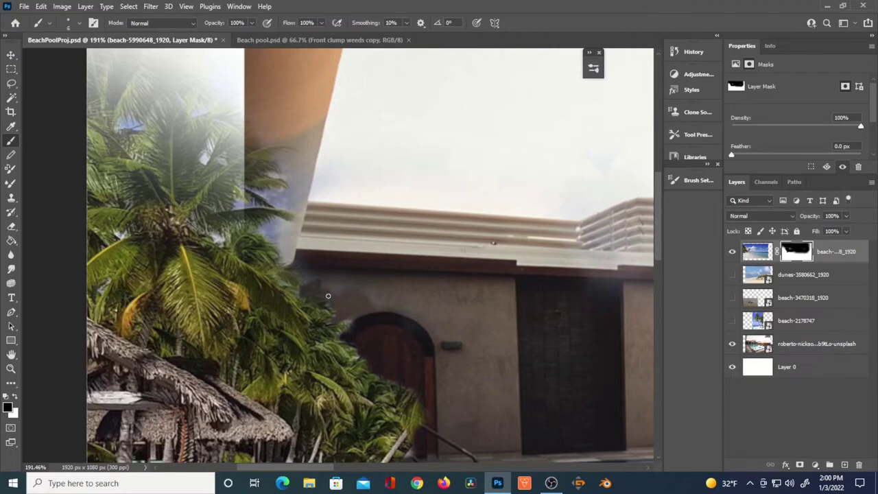
- Paint white on the mask to bring back the palm fronds at top-left and around the trunk
key(x)
mouse_move(165, 103)
mouse_down()
mouse_move(177, 81)
mouse_move(103, 68)
mouse_move(110, 62)
mouse_move(221, 73)
mouse_move(172, 137)
mouse_move(116, 131)
mouse_move(113, 75)
mouse_move(103, 164)
mouse_move(137, 186)
mouse_up()
key(bracketright)
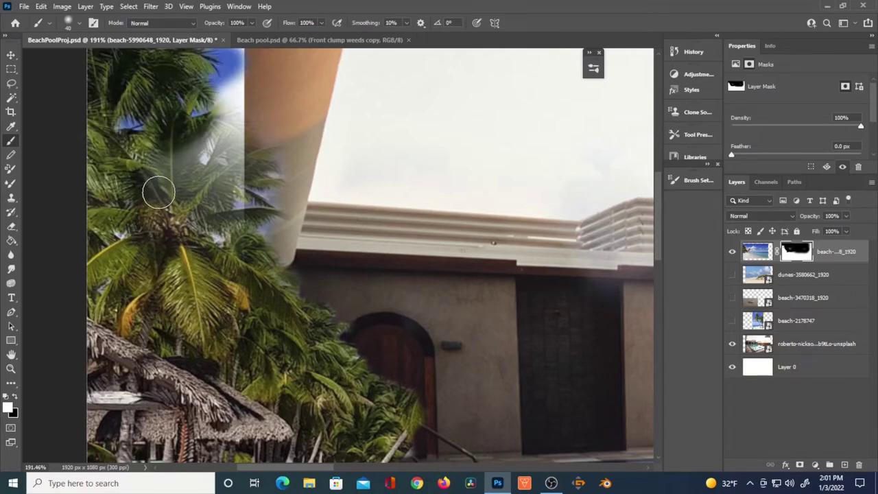
key(bracketright)
key(bracketright)
key(bracketright)
mouse_move(113, 143)
mouse_down()
mouse_move(120, 188)
mouse_move(120, 262)
mouse_move(159, 187)
mouse_move(177, 122)
mouse_move(203, 149)
mouse_move(192, 256)
mouse_move(206, 167)
mouse_move(229, 109)
mouse_move(242, 133)
mouse_move(246, 220)
mouse_move(256, 223)
mouse_move(248, 239)
mouse_move(216, 148)
mouse_move(193, 154)
mouse_move(189, 117)
mouse_move(250, 166)
mouse_move(250, 190)
mouse_up()
scroll(526, 337, down, 5)
key(bracketright)
key(bracketright)
key(bracketright)
key(bracketright)
key(bracketright)
key(bracketright)
key(bracketright)
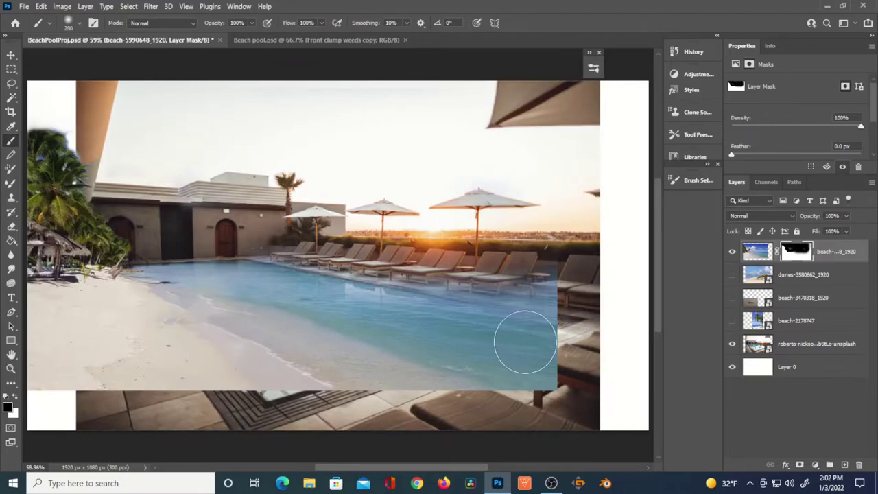
- Reveal the right-side tiles and lounge chairs, blend the pool steps and edges into sand
mouse_move(516, 364)
mouse_down()
mouse_move(496, 384)
mouse_move(549, 348)
mouse_move(545, 357)
mouse_move(565, 322)
mouse_move(563, 296)
mouse_move(261, 229)
mouse_move(320, 231)
mouse_move(534, 290)
mouse_move(287, 229)
mouse_move(436, 253)
mouse_move(530, 289)
mouse_move(523, 365)
mouse_move(475, 391)
mouse_move(403, 396)
mouse_move(426, 386)
mouse_move(431, 393)
mouse_move(380, 410)
mouse_move(427, 397)
mouse_move(294, 431)
mouse_move(311, 423)
mouse_move(301, 414)
mouse_move(244, 440)
mouse_move(390, 424)
mouse_up()
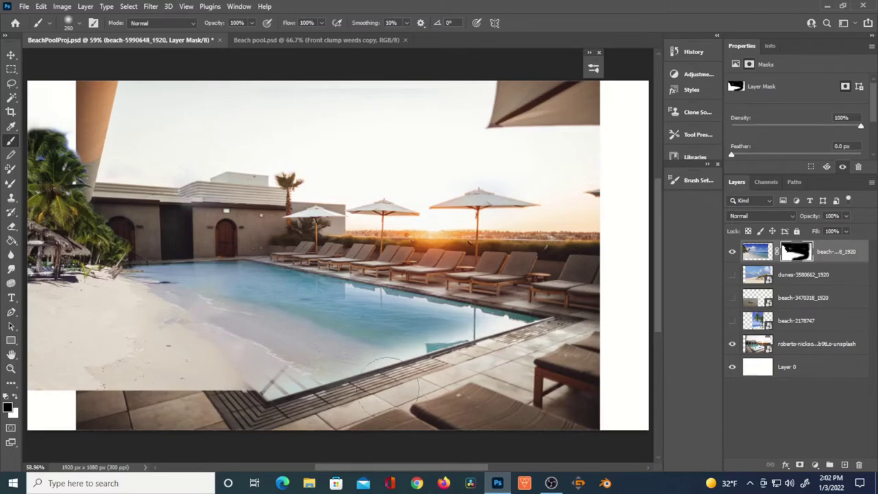
key(bracketright)
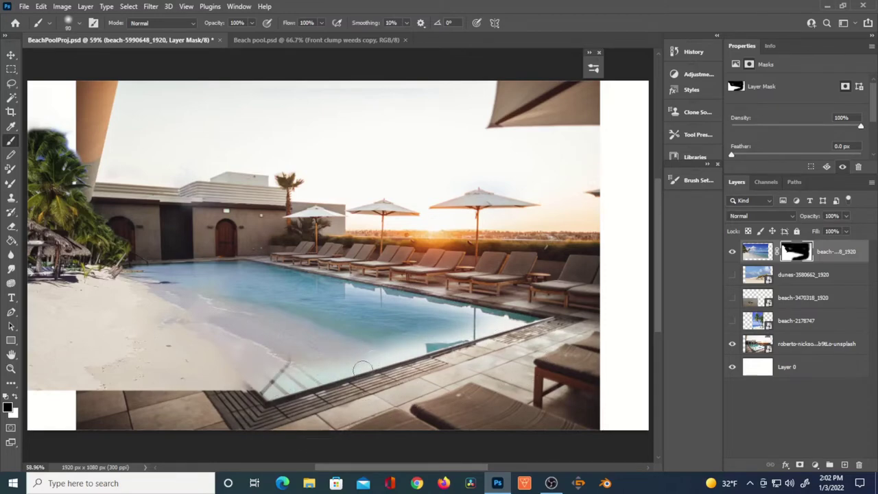
scroll(401, 346, up, 2)
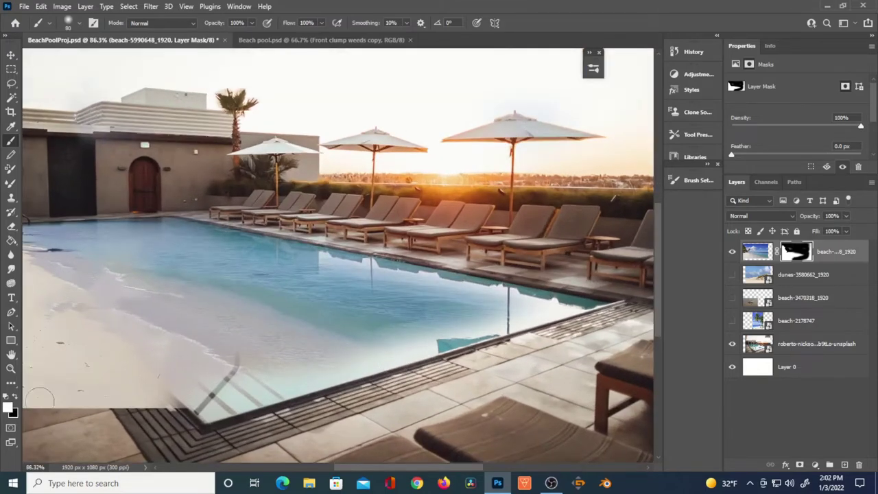
mouse_move(267, 351)
mouse_down()
mouse_move(241, 386)
mouse_move(265, 379)
mouse_move(226, 381)
mouse_up()
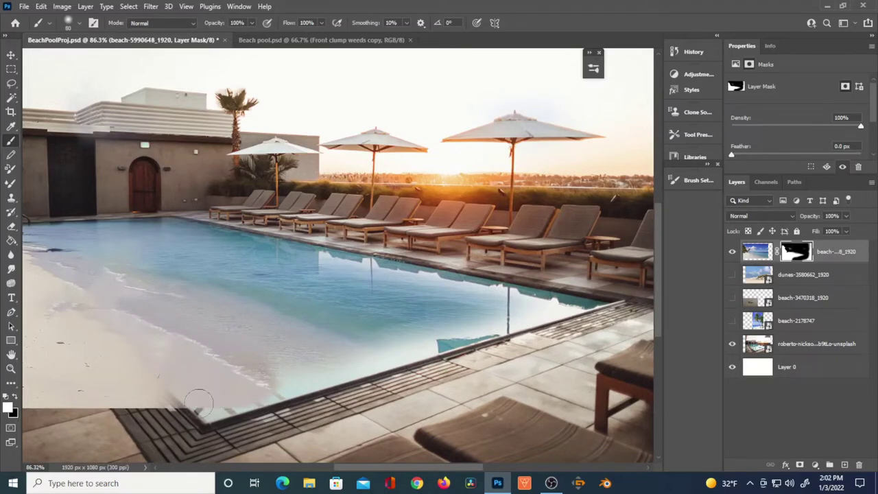
mouse_move(206, 388)
mouse_down()
mouse_move(316, 369)
mouse_move(236, 386)
mouse_up()
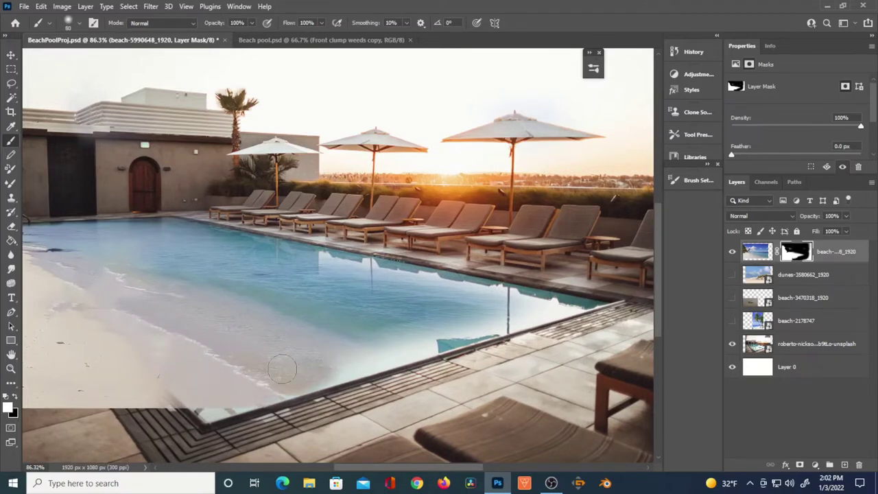
mouse_move(325, 363)
mouse_down()
mouse_move(501, 324)
mouse_move(364, 354)
mouse_up()
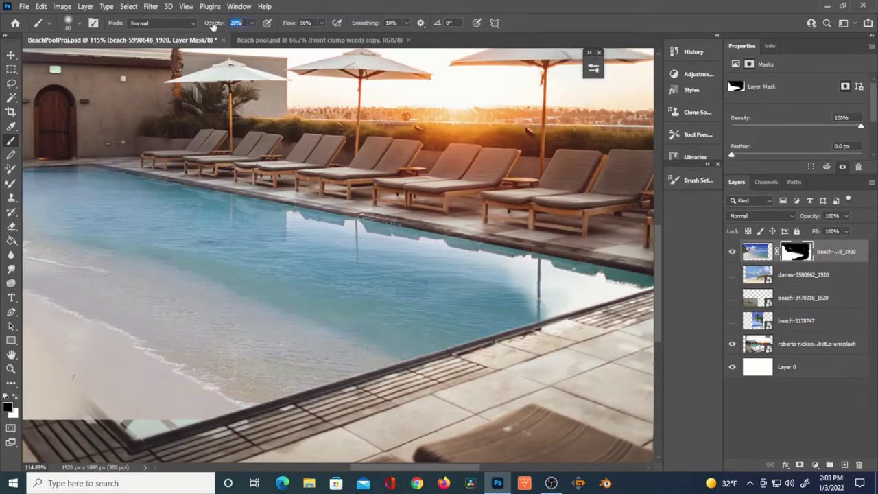
mouse_move(558, 302)
mouse_down()
mouse_move(556, 288)
mouse_move(512, 293)
mouse_move(481, 271)
mouse_move(420, 261)
mouse_move(391, 240)
mouse_move(316, 230)
mouse_up()
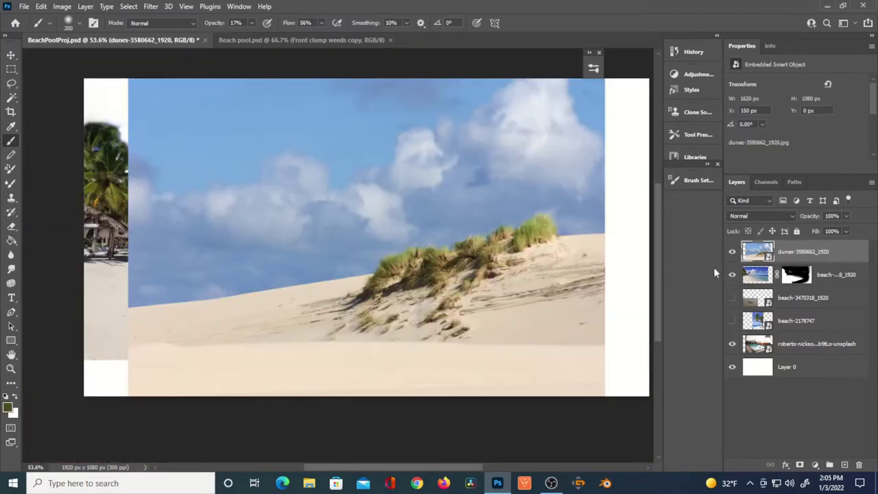
- Flip the dunes photo horizontally with Free Transform
key(ctrl+t)
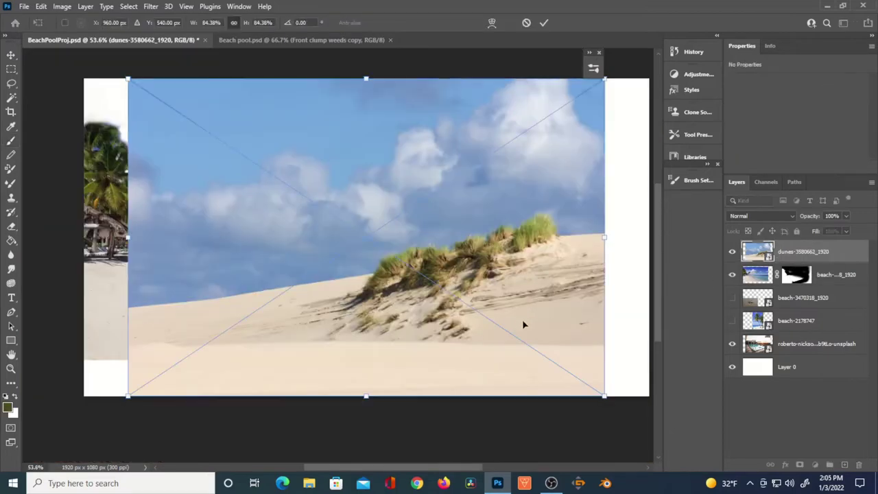
right_click(523, 324)
click(552, 304)
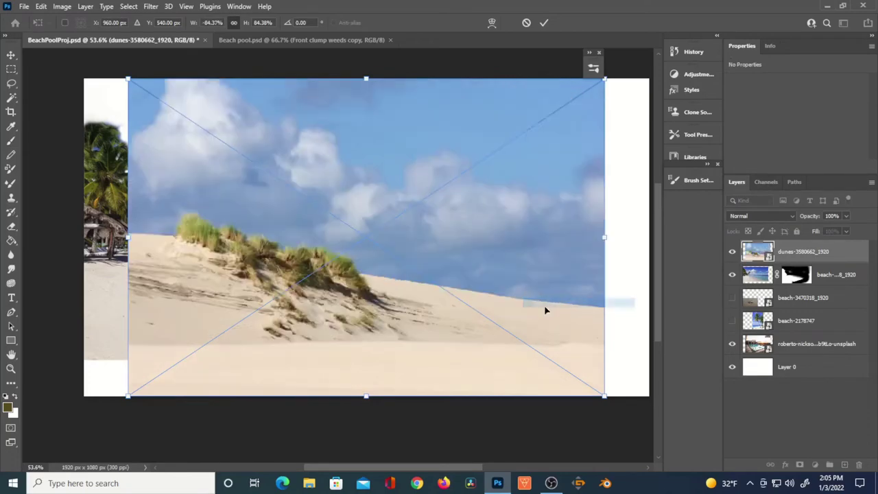
key(Return)
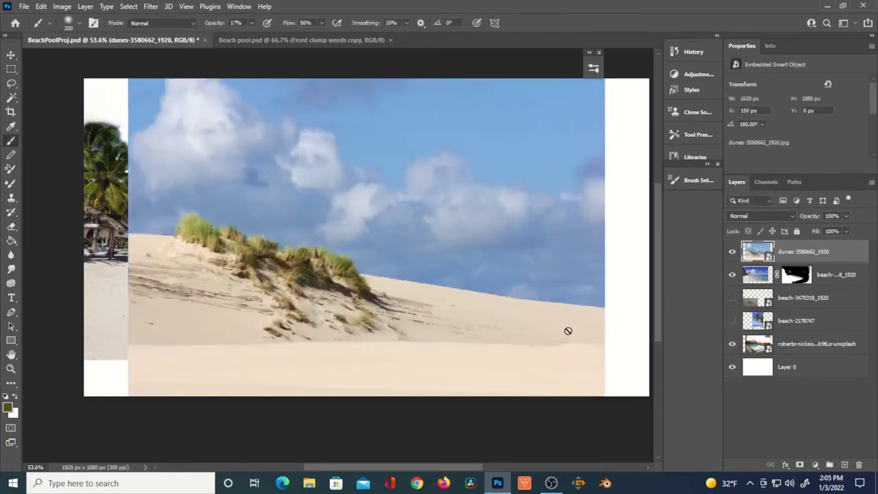
- Lasso the grassy dune and view the Red, then Green, channel in the Channels panel
click(11, 83)
drag(219, 322, 227, 329)
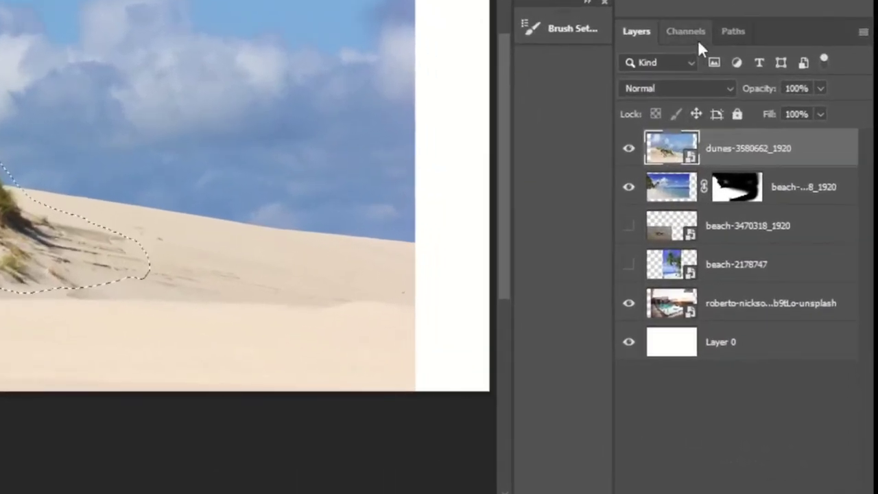
click(716, 81)
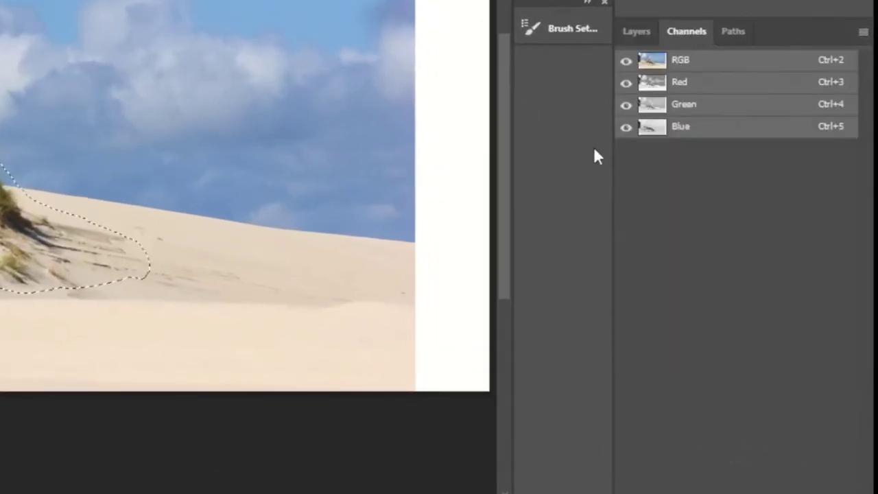
click(712, 83)
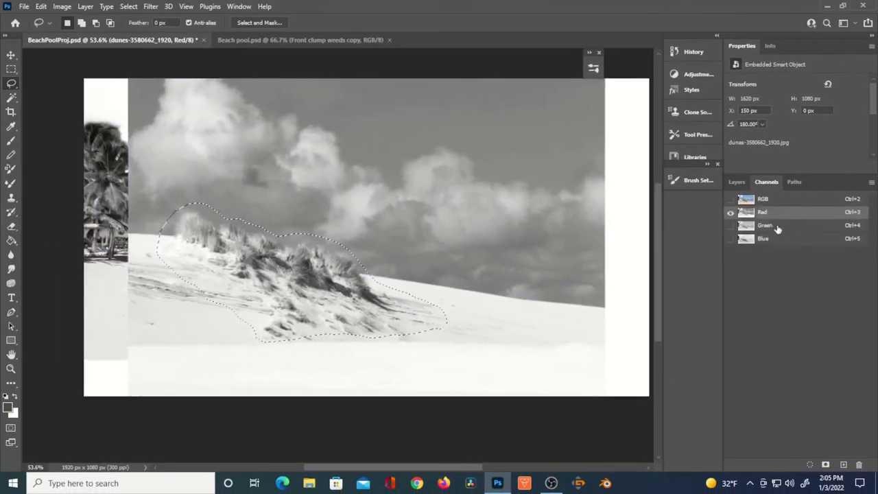
click(777, 226)
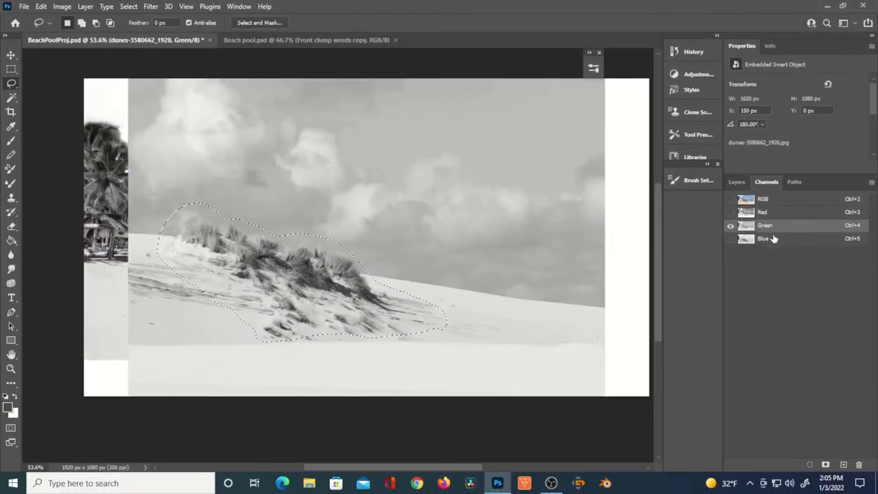
- Duplicate the Blue channel into a Blue copy channel
click(773, 240)
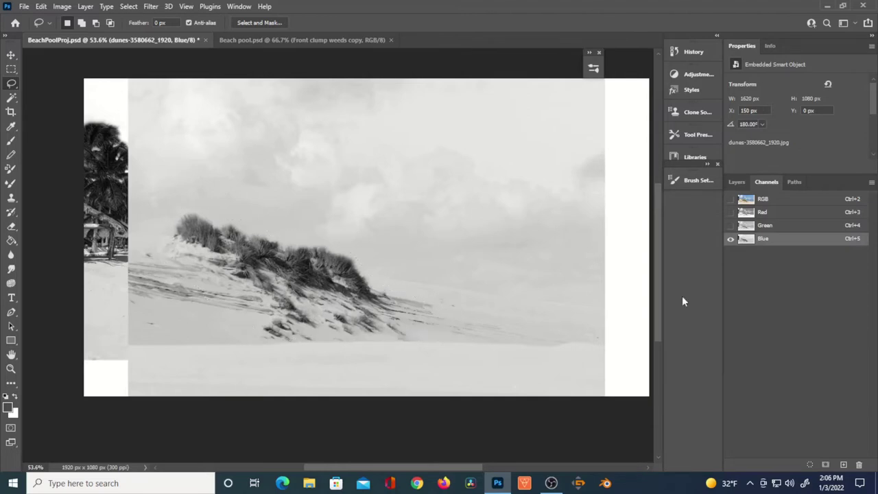
drag(747, 244, 844, 466)
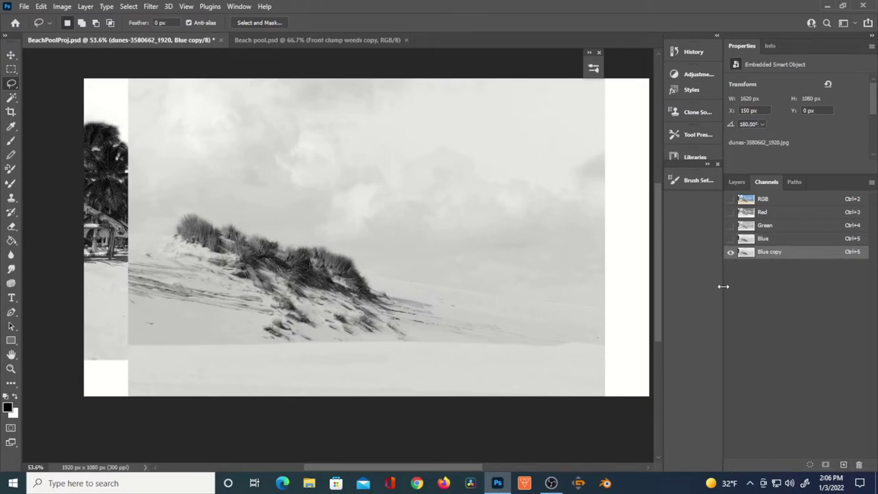
scroll(322, 344, up, 2)
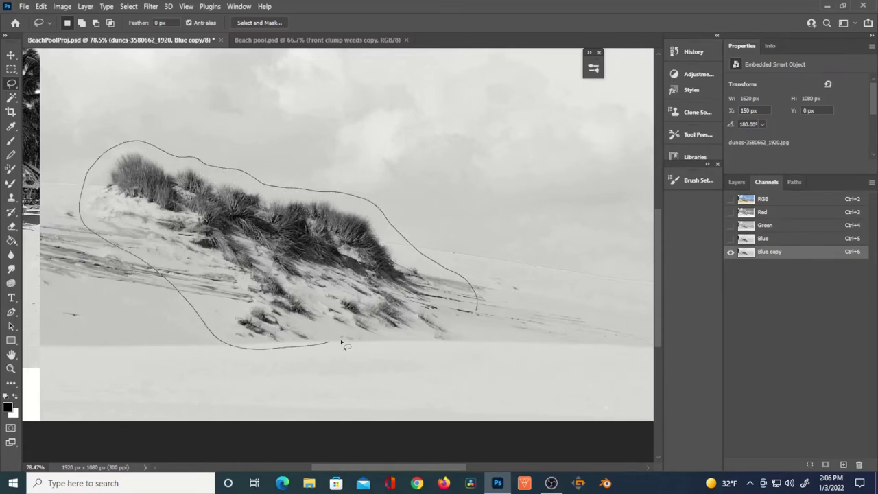
- Lasso a loose outline around the dune grass and apply Select Inverse
drag(478, 317, 479, 315)
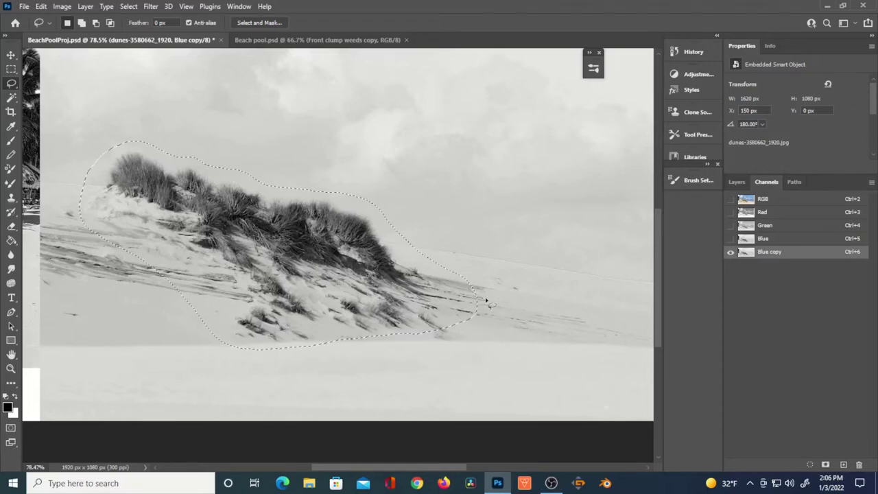
right_click(246, 260)
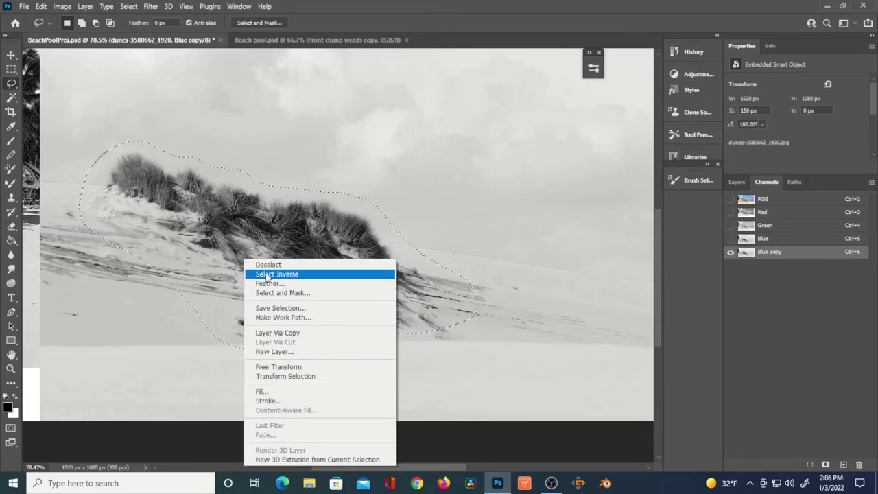
click(268, 274)
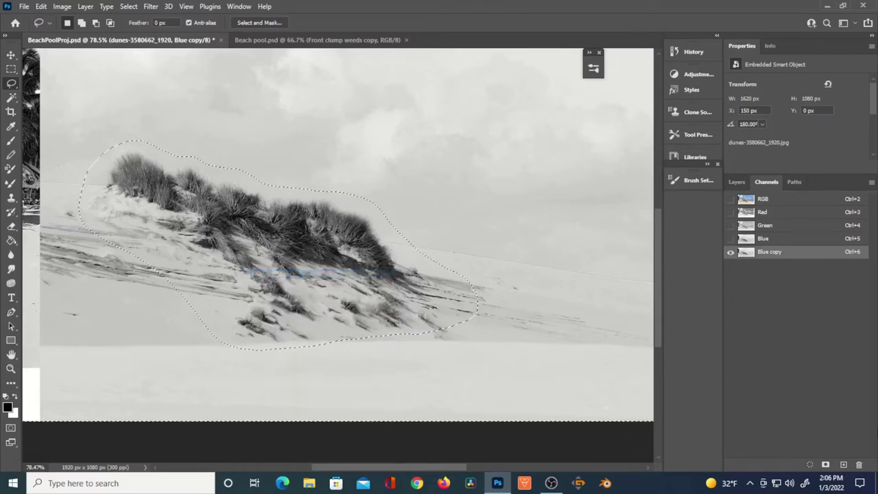
key(alt)
scroll(639, 398, down, 3)
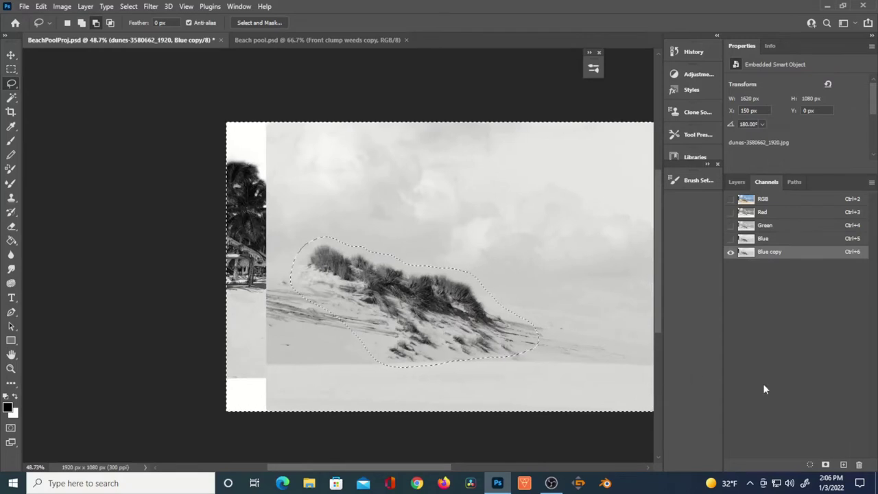
- Fill the area outside the dune with white in Blue copy, deselect, and invert the channel
key(Delete)
click(16, 399)
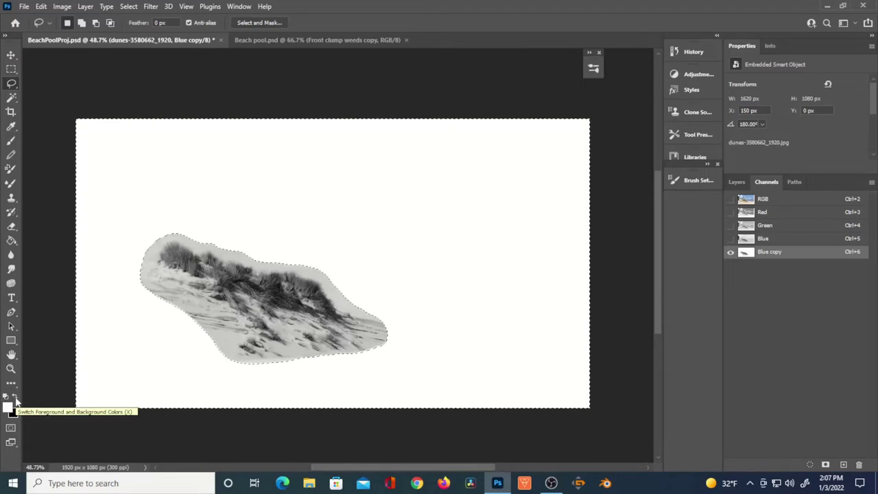
key(ctrl+d)
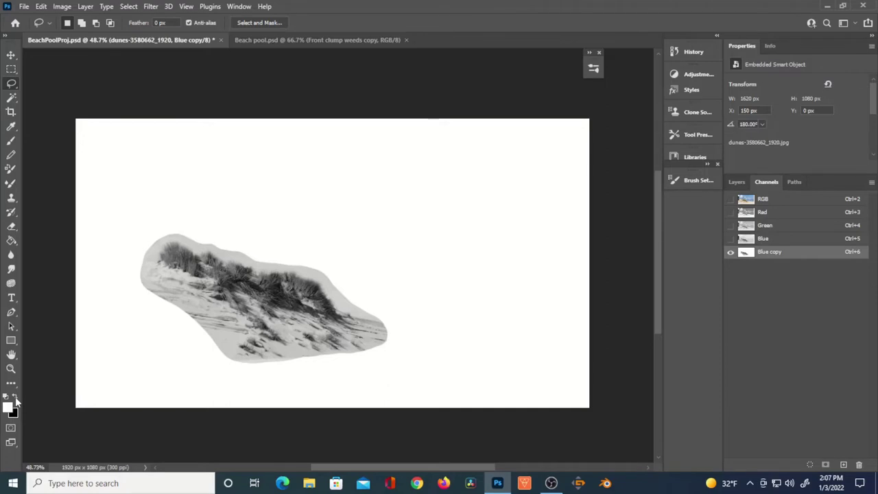
key(ctrl+i)
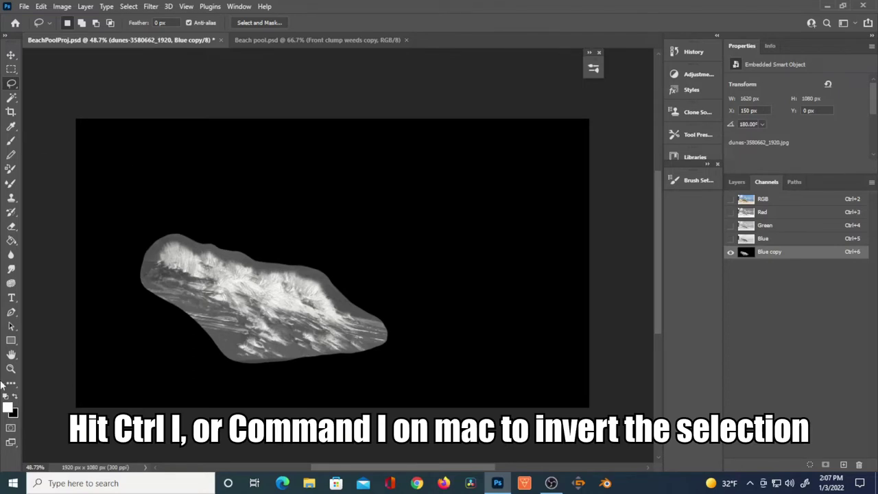
click(11, 384)
- Burn the grey shape's top, upper-left and lower-left edges darker with the Burn tool
right_click(12, 388)
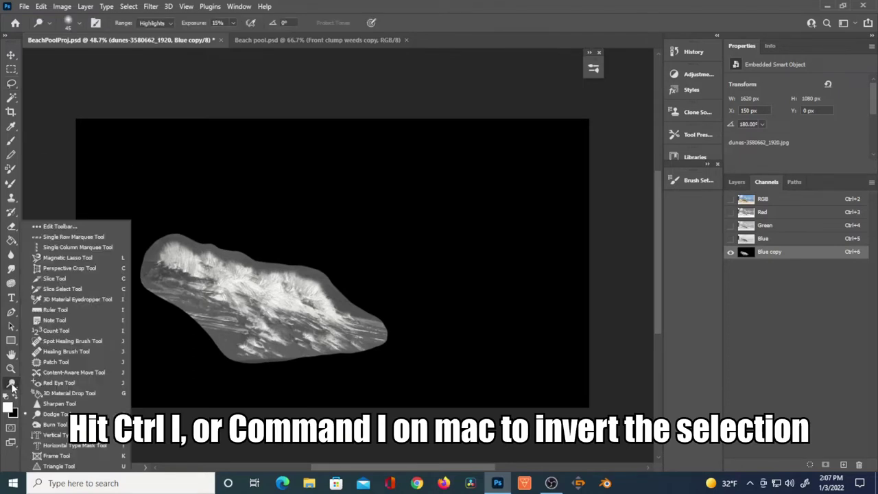
click(56, 424)
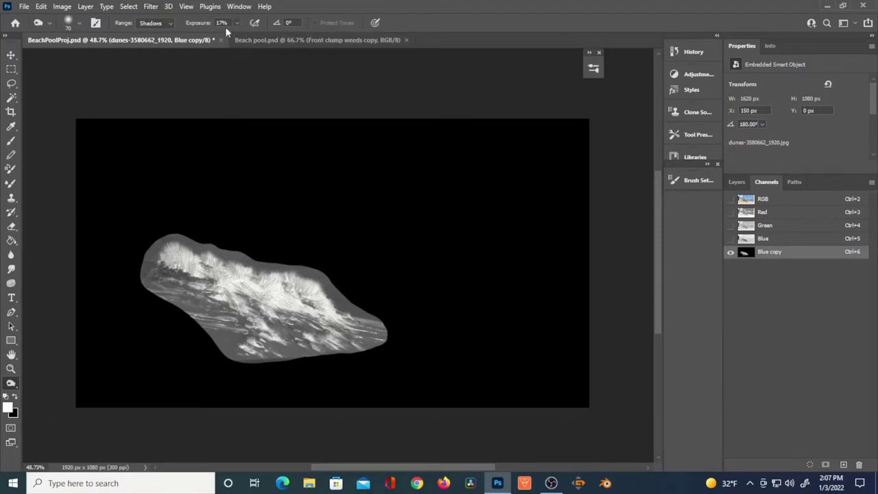
mouse_move(234, 242)
mouse_down()
mouse_move(236, 255)
mouse_move(214, 238)
mouse_move(196, 245)
mouse_move(182, 236)
mouse_move(144, 249)
mouse_up()
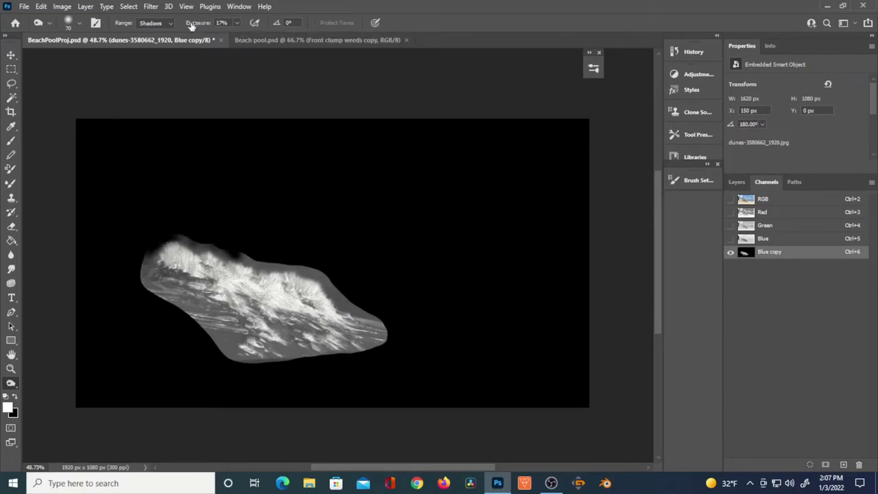
mouse_move(259, 255)
mouse_down()
mouse_move(302, 272)
mouse_move(299, 262)
mouse_move(346, 287)
mouse_move(345, 295)
mouse_move(326, 279)
mouse_move(390, 340)
mouse_move(378, 321)
mouse_move(377, 345)
mouse_move(326, 357)
mouse_move(213, 355)
mouse_move(212, 346)
mouse_move(234, 357)
mouse_move(145, 289)
mouse_move(138, 258)
mouse_move(146, 229)
mouse_move(230, 248)
mouse_up()
drag(132, 270, 226, 344)
click(220, 23)
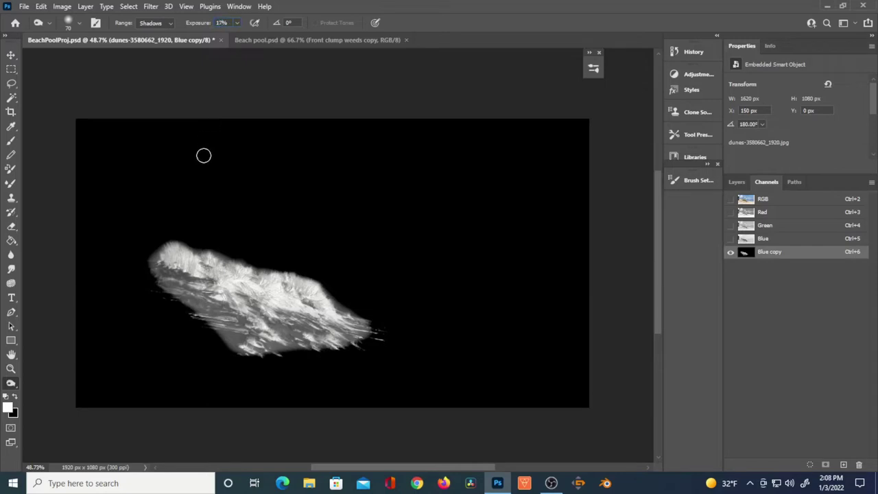
mouse_move(153, 245)
mouse_down()
mouse_move(150, 253)
mouse_move(152, 243)
mouse_up()
scroll(262, 344, up, 2)
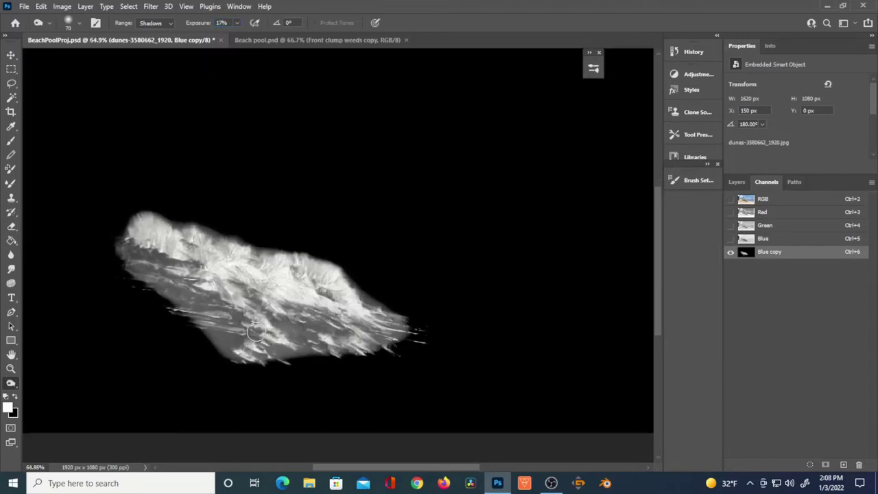
mouse_move(85, 222)
mouse_down()
mouse_move(93, 188)
mouse_move(105, 199)
mouse_move(126, 171)
mouse_move(150, 200)
mouse_move(150, 186)
mouse_move(159, 186)
mouse_move(173, 214)
mouse_move(196, 190)
mouse_move(213, 229)
mouse_move(239, 208)
mouse_move(249, 238)
mouse_move(263, 244)
mouse_move(291, 224)
mouse_move(312, 264)
mouse_move(324, 246)
mouse_move(312, 220)
mouse_move(379, 282)
mouse_up()
- Dodge the grass brighter along the upper left, then load Blue copy as a selection
click(10, 383)
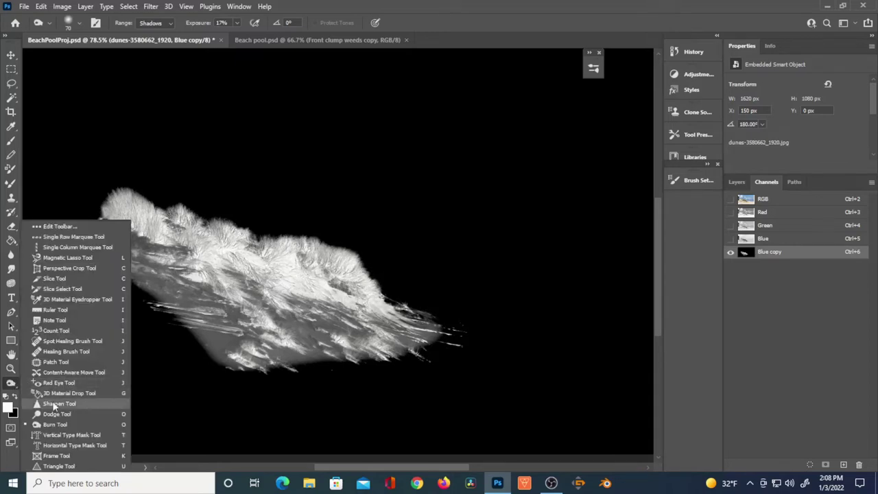
click(52, 414)
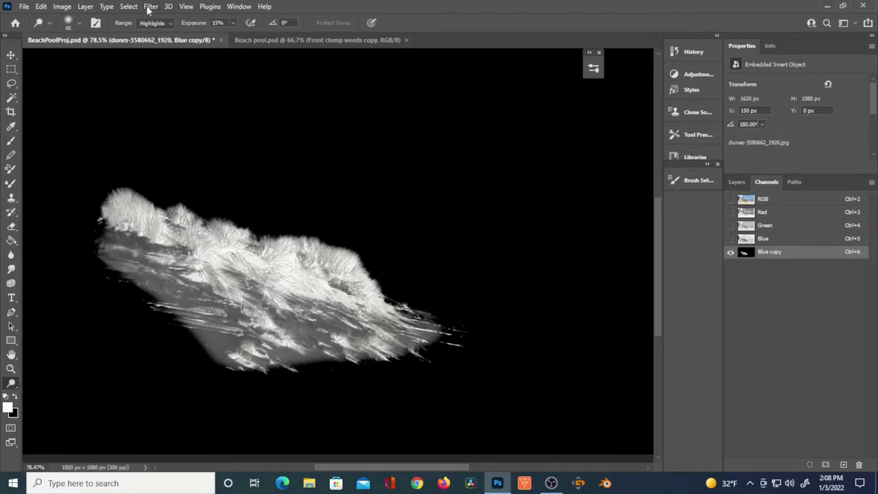
mouse_move(195, 237)
mouse_down()
mouse_move(159, 215)
mouse_move(144, 226)
mouse_move(129, 223)
mouse_move(105, 197)
mouse_move(120, 222)
mouse_move(137, 187)
mouse_move(139, 201)
mouse_move(180, 217)
mouse_move(212, 251)
mouse_move(230, 239)
mouse_move(274, 272)
mouse_move(256, 269)
mouse_move(259, 252)
mouse_move(330, 233)
mouse_move(294, 239)
mouse_move(314, 258)
mouse_move(348, 243)
mouse_move(342, 261)
mouse_move(369, 306)
mouse_up()
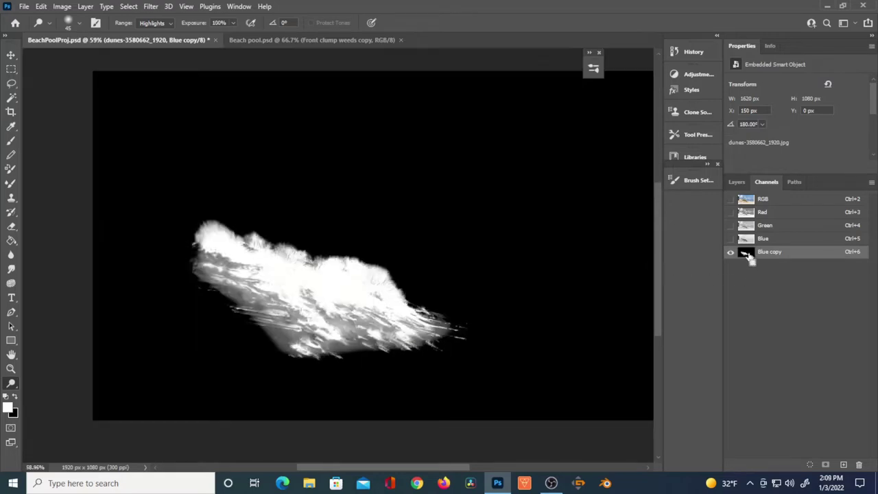
ctrl+click(746, 254)
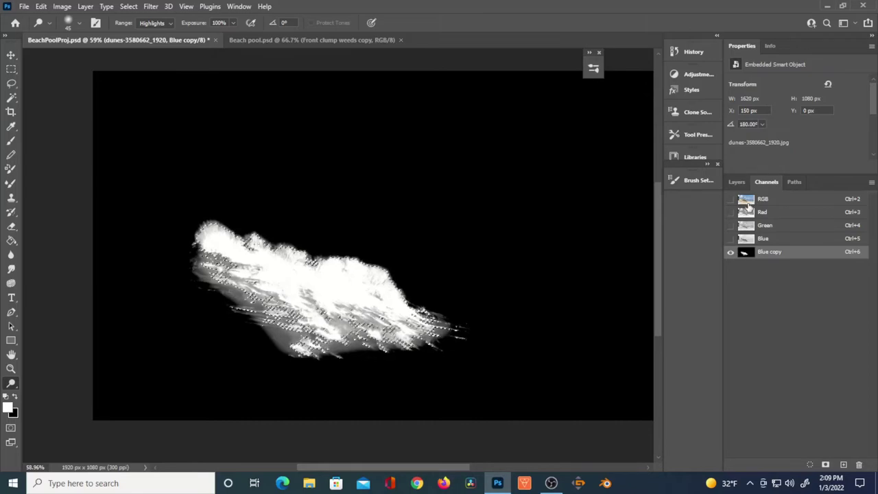
- Return to the composite view and add a layer mask to the dunes layer from the selection
click(748, 201)
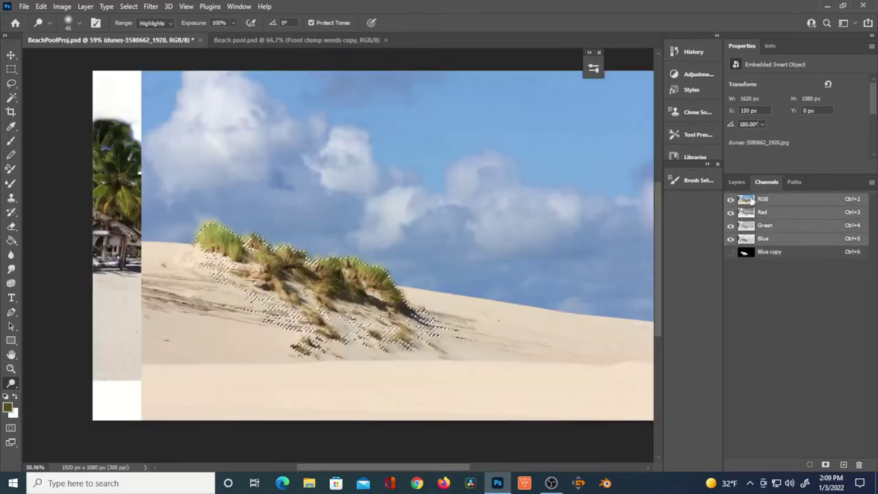
click(738, 183)
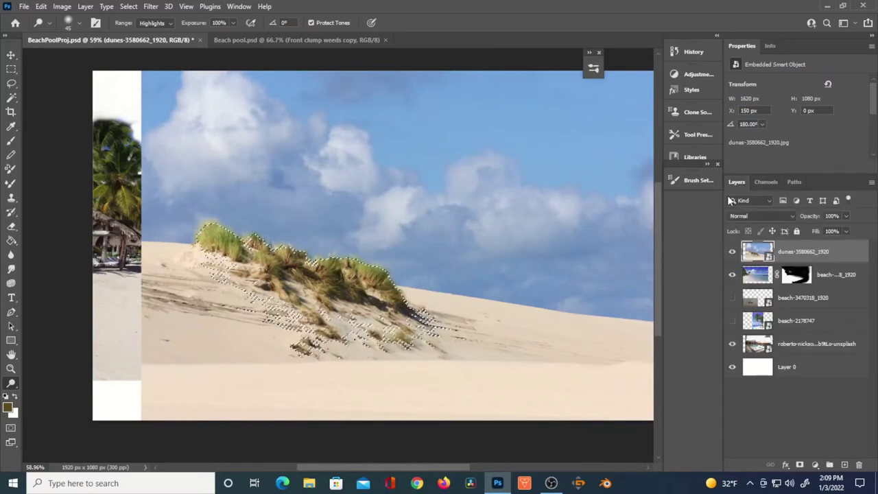
click(800, 465)
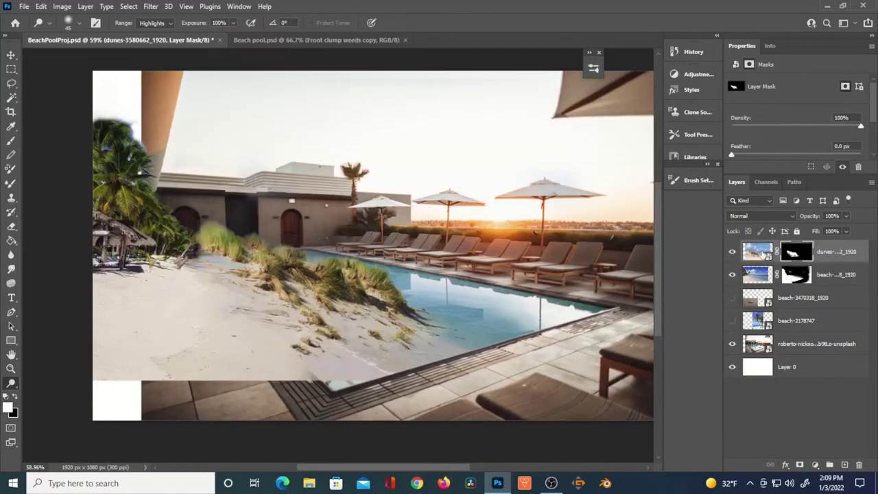
- Create Layer 1 below the dunes layer and fill it with bright orange
click(758, 255)
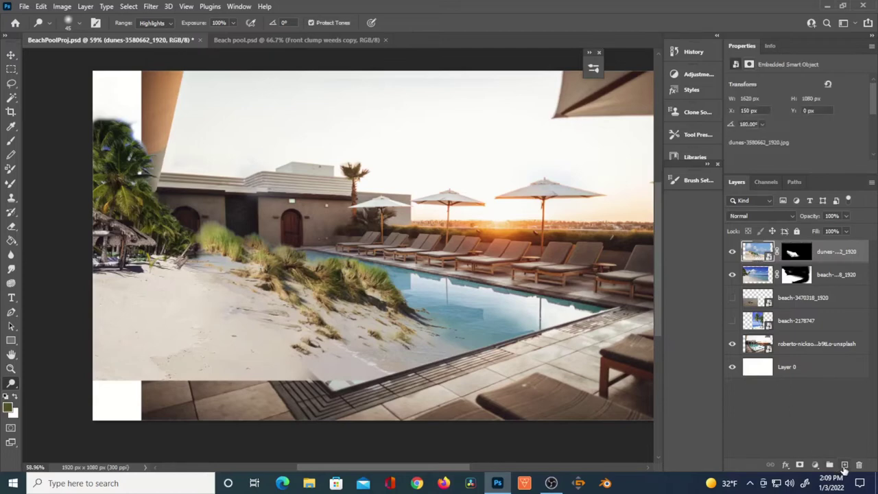
click(845, 465)
drag(764, 254, 755, 297)
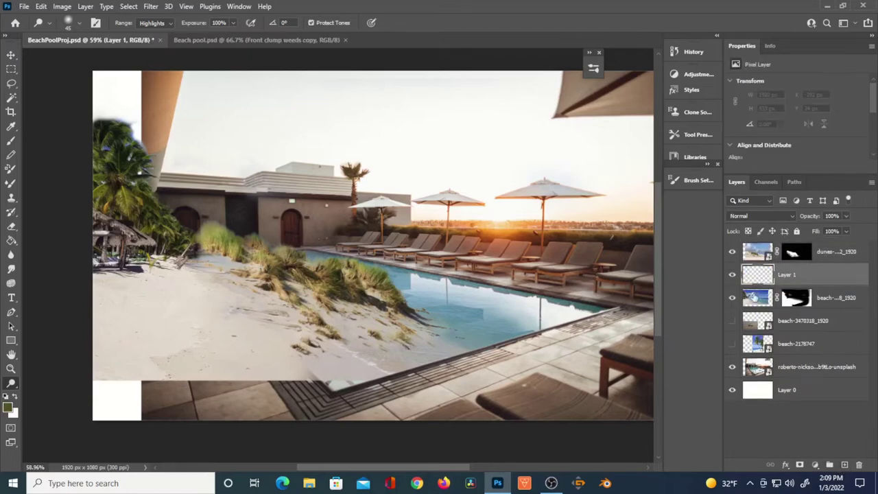
click(9, 408)
click(115, 308)
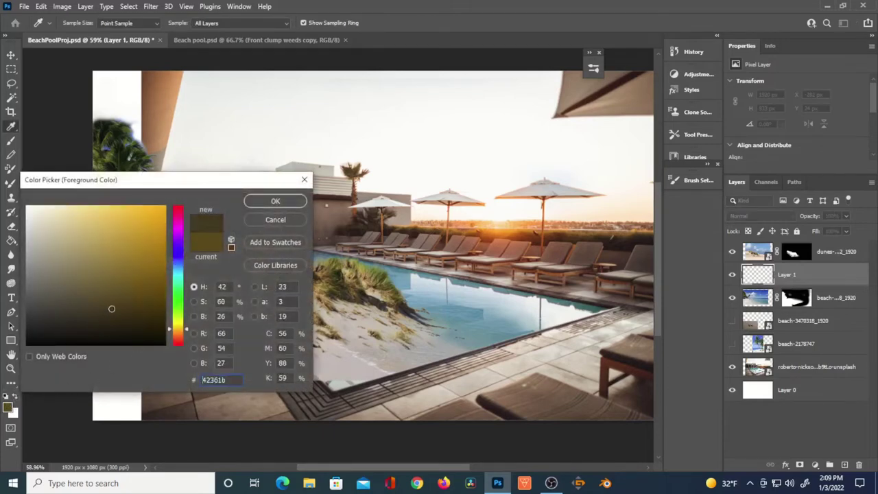
click(180, 335)
drag(151, 295, 143, 205)
click(263, 202)
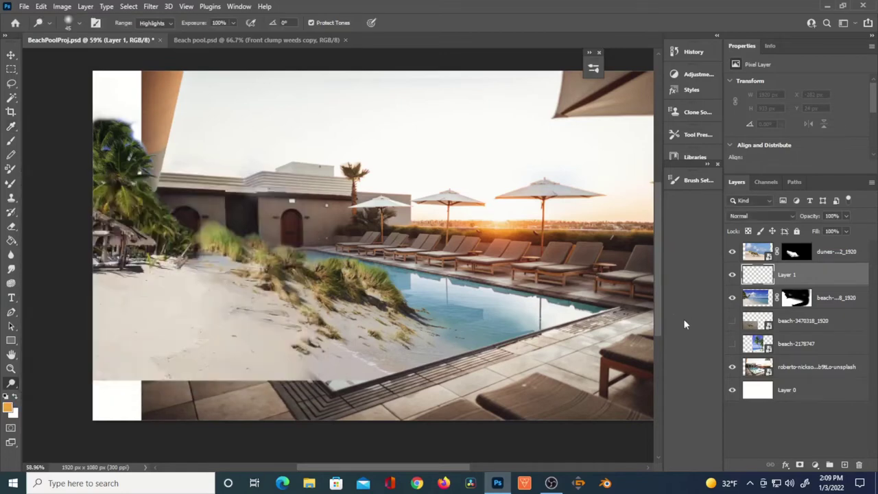
key(shift+F5)
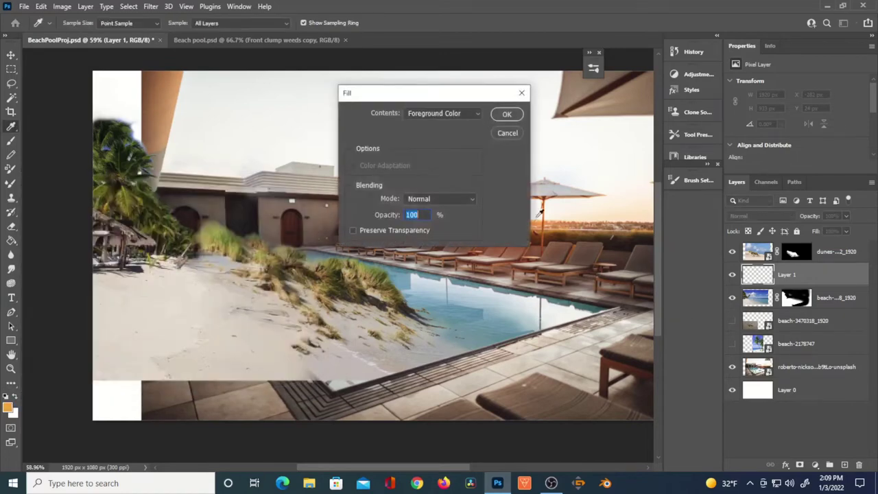
click(506, 116)
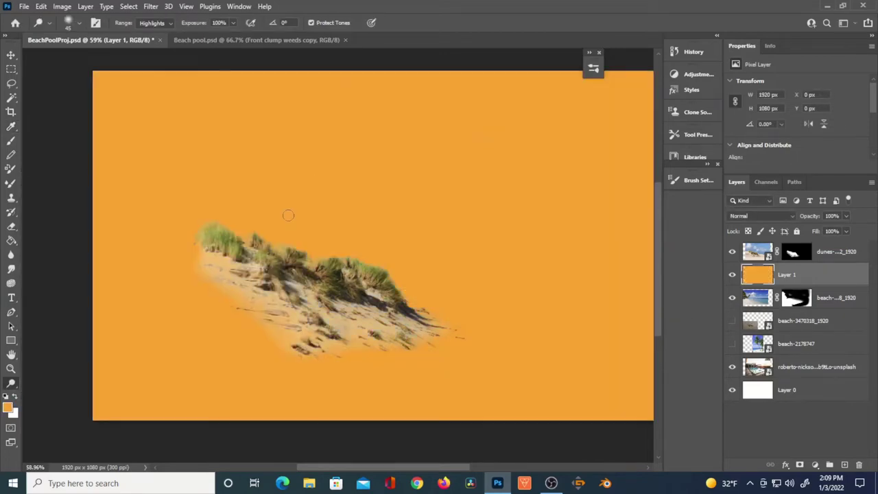
- Zoom in and pan across the dune grass cutout, then target the dunes layer's mask
key(ctrl+plus)
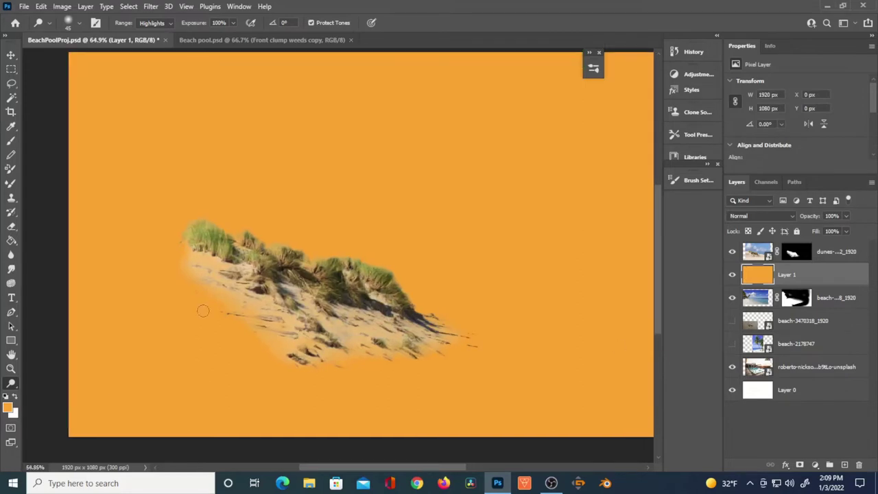
scroll(271, 252, up, 5)
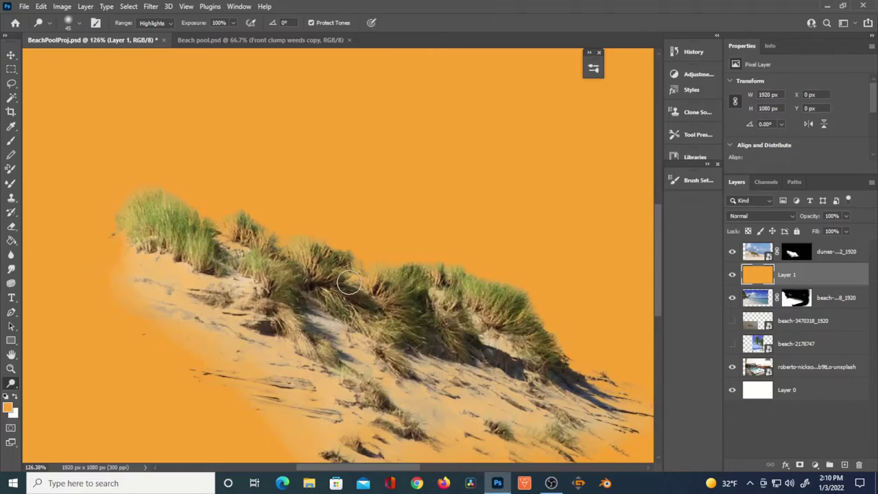
mouse_move(357, 287)
mouse_down()
mouse_move(318, 261)
mouse_move(290, 223)
mouse_up()
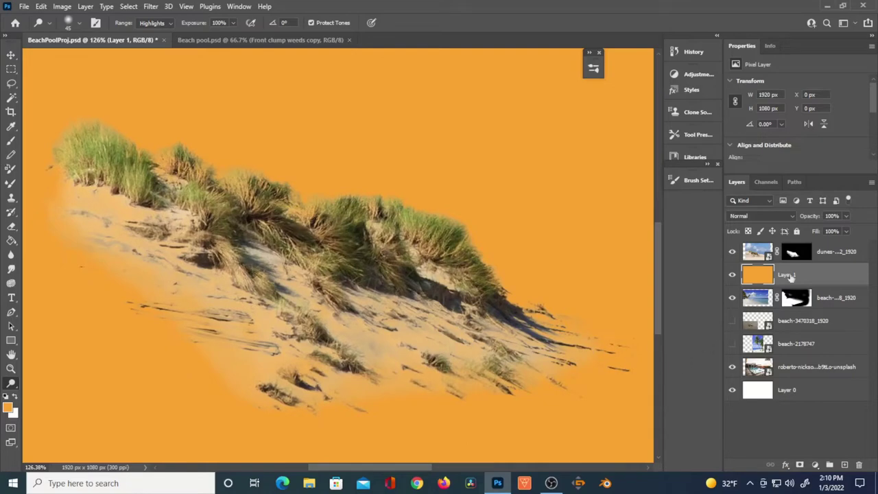
click(794, 255)
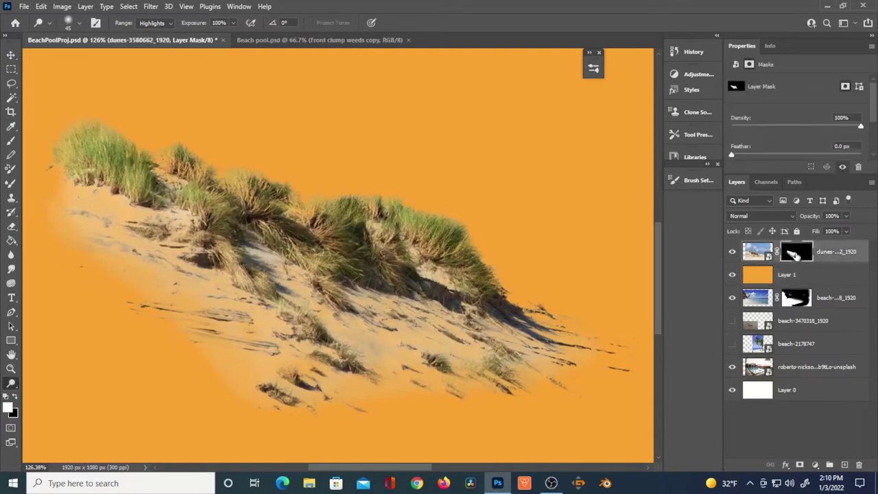
- Raise the dunes mask's black point with Image > Adjustments > Levels
click(63, 7)
mouse_move(96, 34)
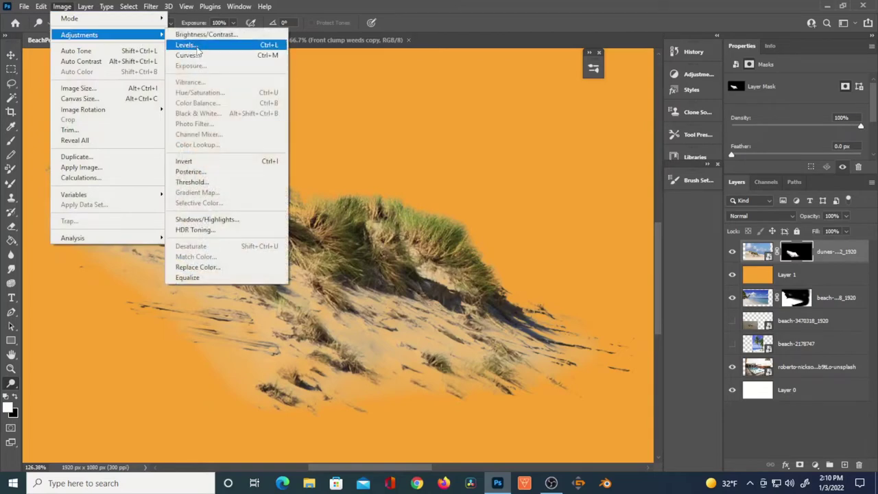
click(185, 46)
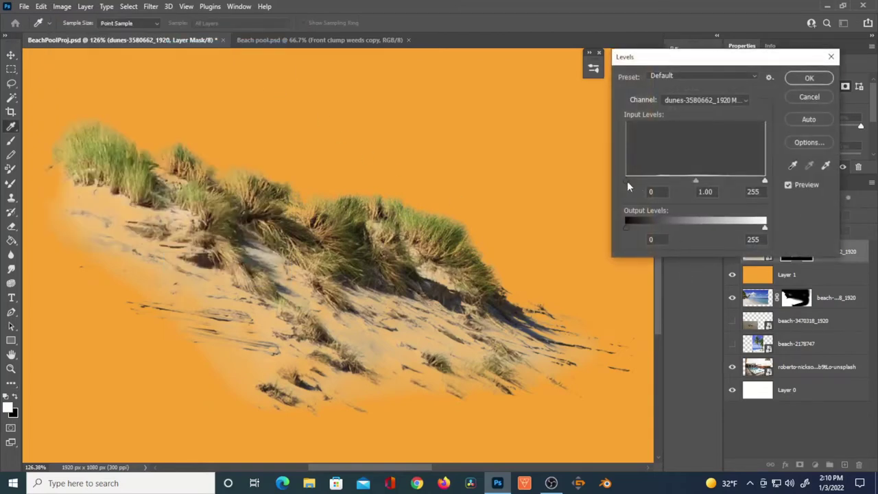
drag(629, 180, 639, 182)
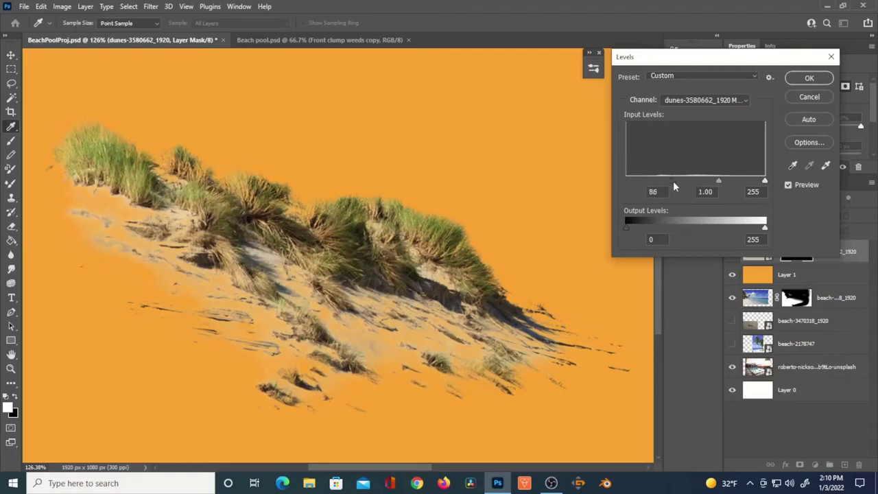
drag(697, 186, 622, 178)
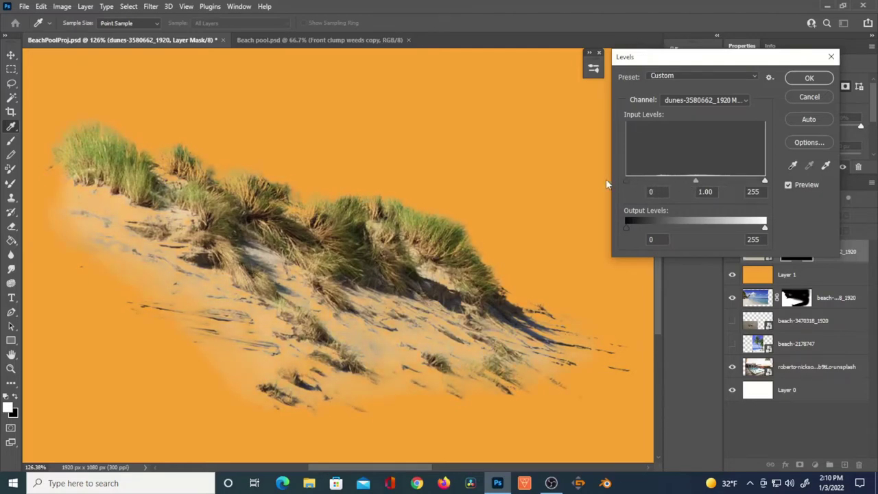
drag(624, 180, 641, 181)
click(810, 77)
- Delete the orange backdrop Layer 1 so the dunes sit over the pool scene
key(o)
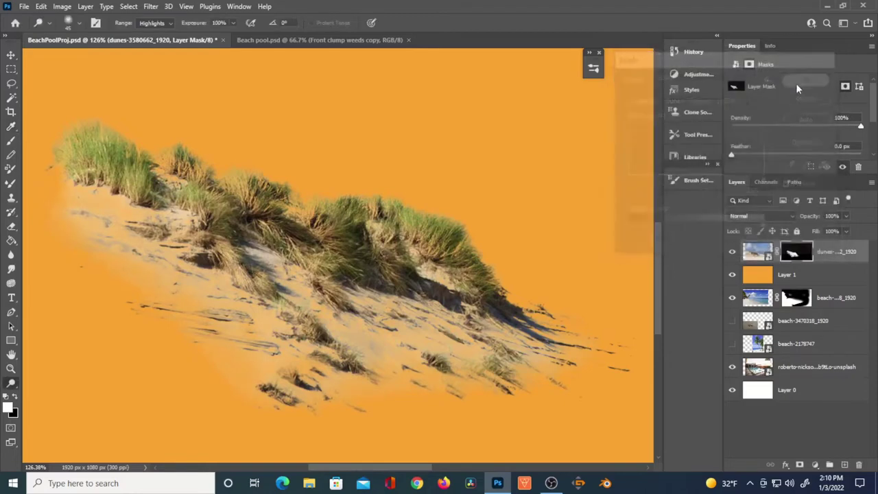
click(760, 280)
key(Delete)
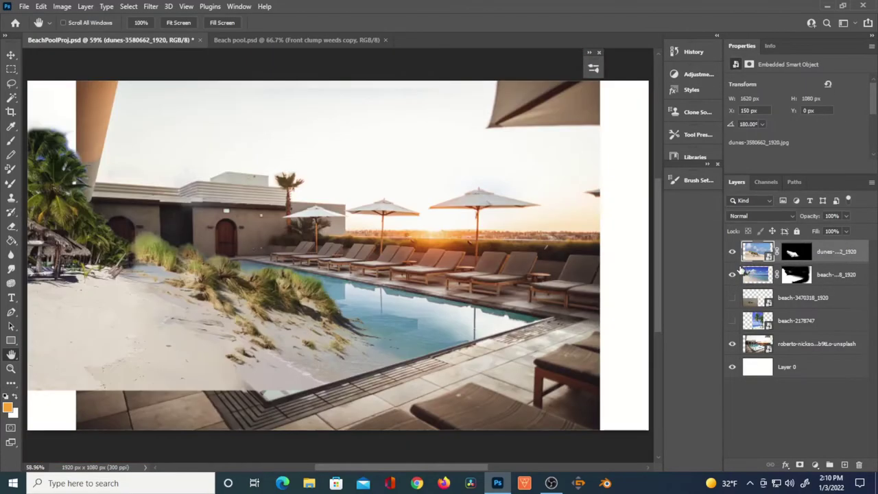
key(ctrl+t)
- Move the dune grass down-left, rotate it about -8.5°, nudge it left, and commit
drag(334, 293, 279, 377)
drag(549, 147, 524, 96)
drag(316, 333, 261, 347)
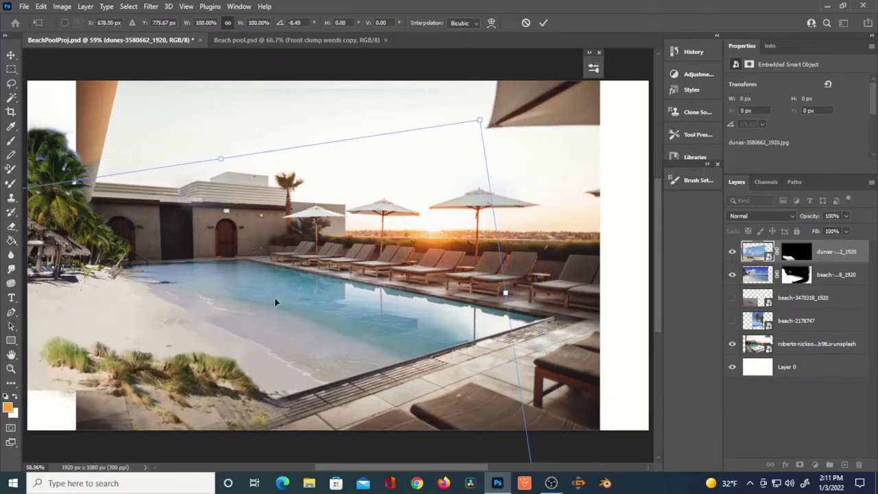
click(543, 23)
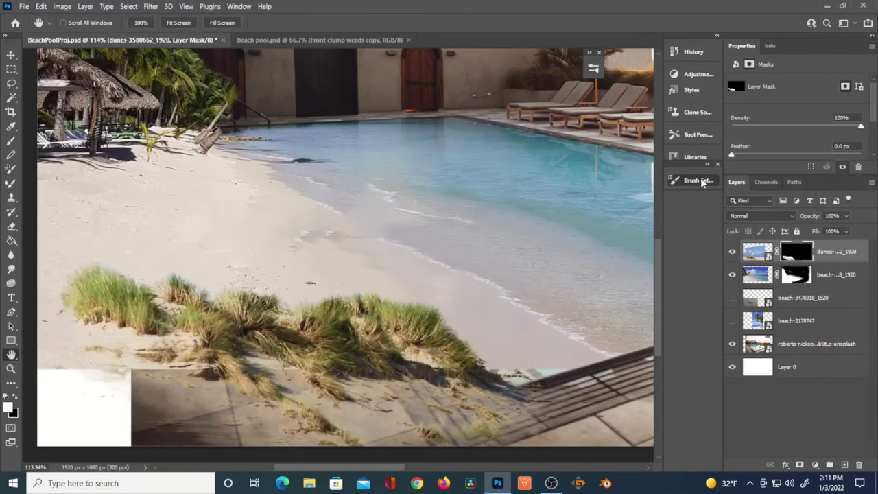
click(699, 180)
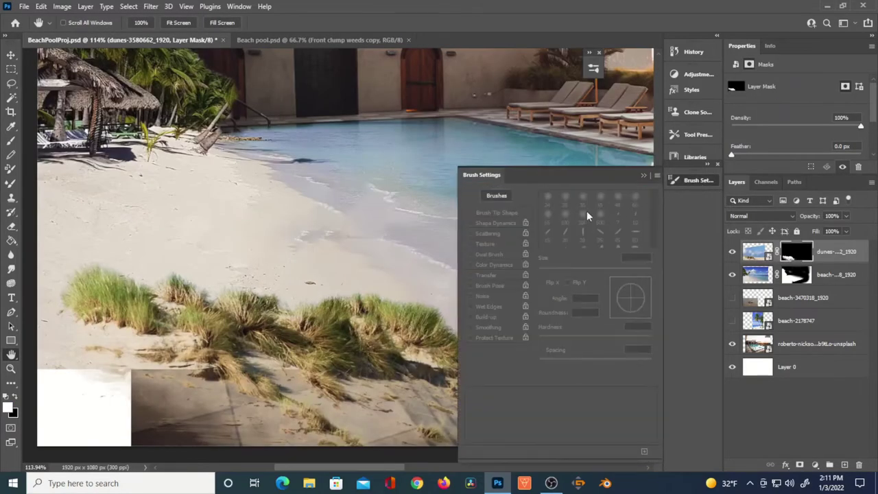
- Pick a soft round brush and set its Shape Dynamics size control to Fade 70
click(503, 196)
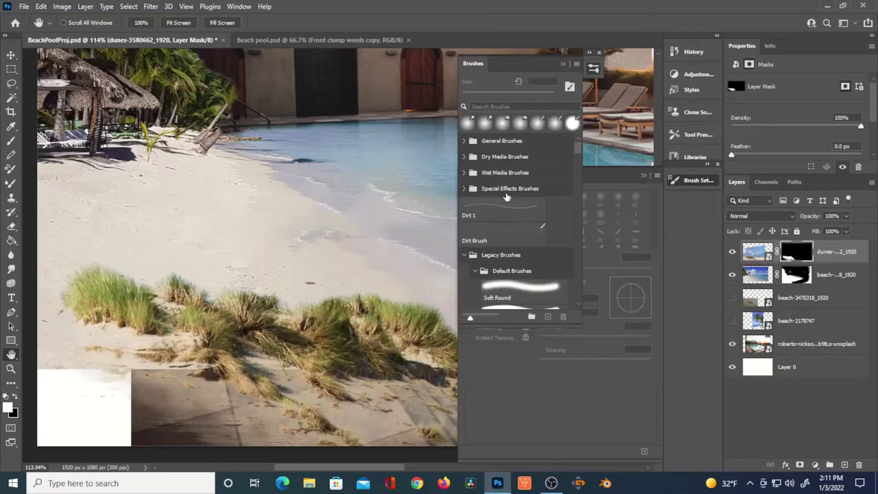
click(571, 124)
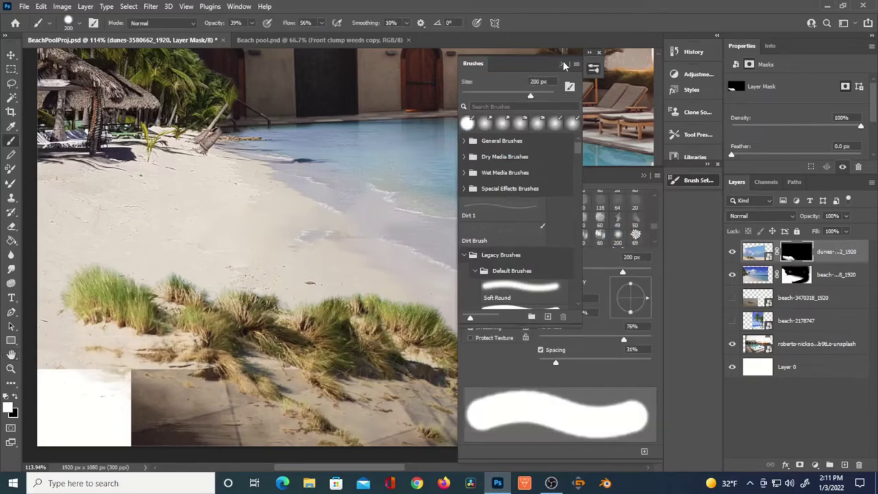
click(563, 65)
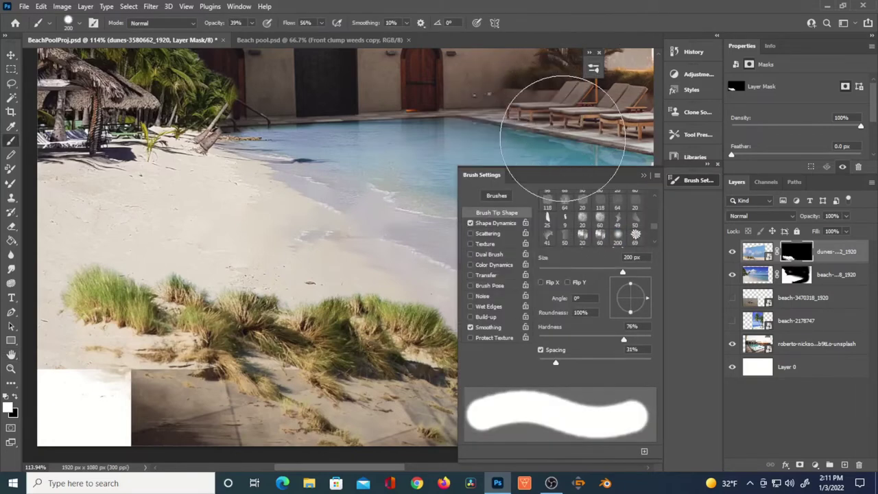
click(501, 224)
click(609, 218)
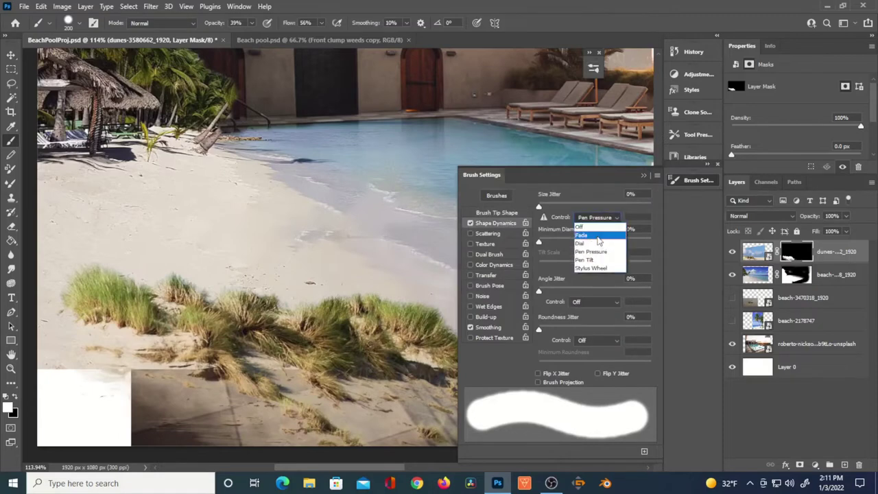
click(597, 239)
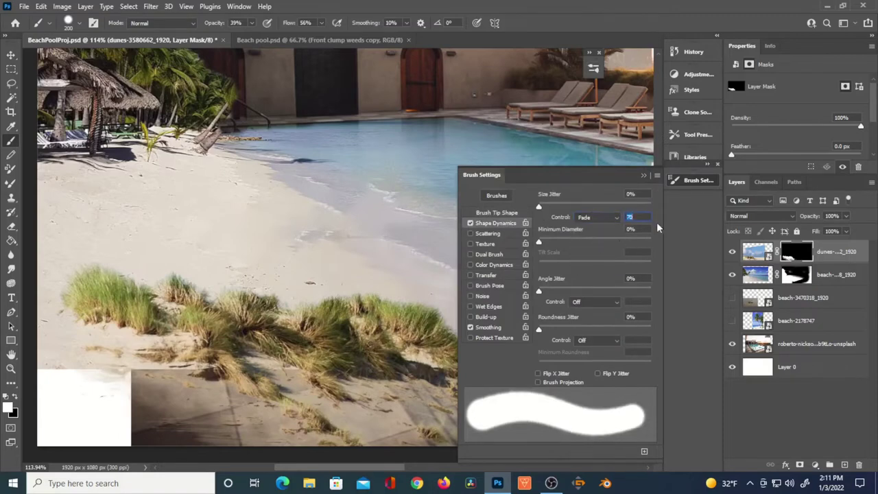
click(645, 175)
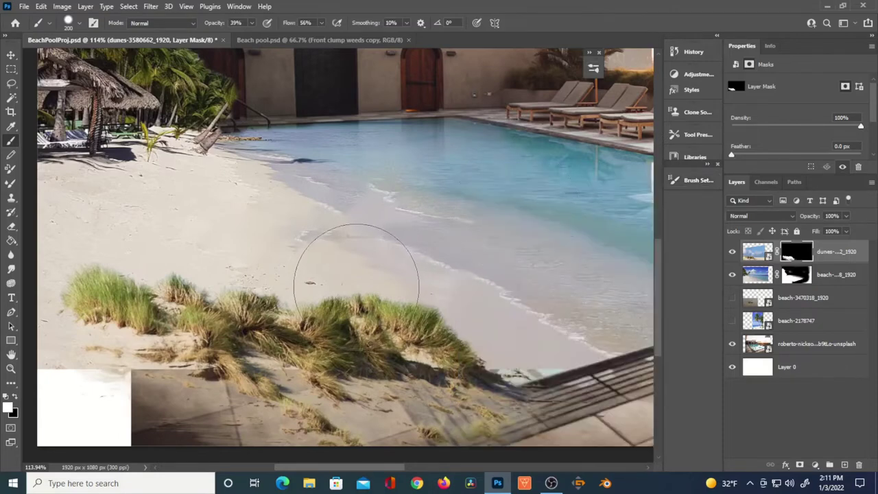
- Shrink the brush to 35 px, raise its opacity, and undo the faint dark streak on the sand
key(bracketleft)
key(bracketleft)
key(bracketleft)
key(bracketleft)
key(bracketleft)
key(bracketleft)
key(bracketleft)
key(bracketleft)
drag(210, 24, 313, 23)
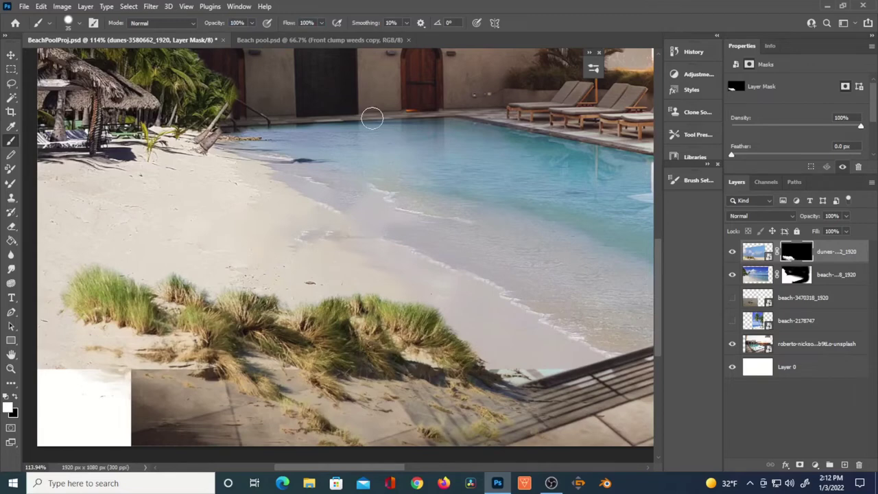
key(bracketleft)
key(bracketleft)
key(ctrl+z)
scroll(362, 310, up, 5)
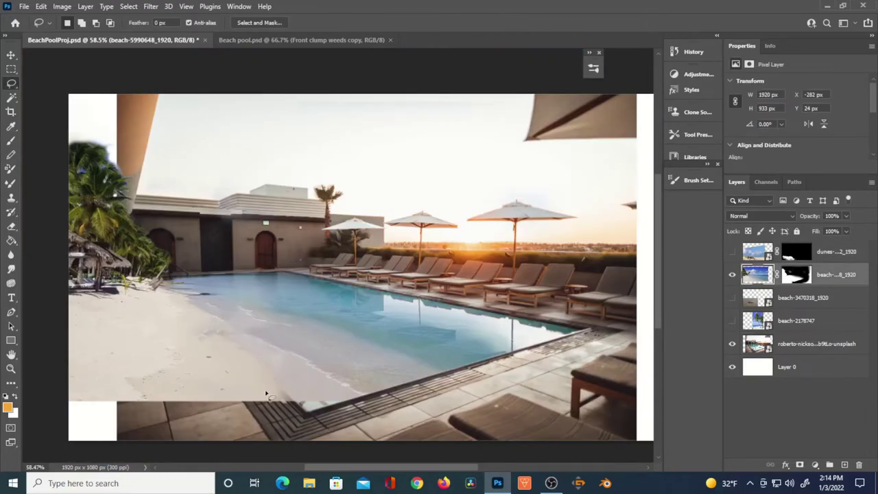
- Copy a lassoed sand patch onto its own layer and move it down-left over the tiles
mouse_move(264, 388)
mouse_down()
mouse_move(240, 360)
mouse_move(128, 308)
mouse_move(91, 306)
mouse_move(80, 322)
mouse_move(73, 369)
mouse_move(85, 389)
mouse_move(267, 390)
mouse_up()
key(ctrl+j)
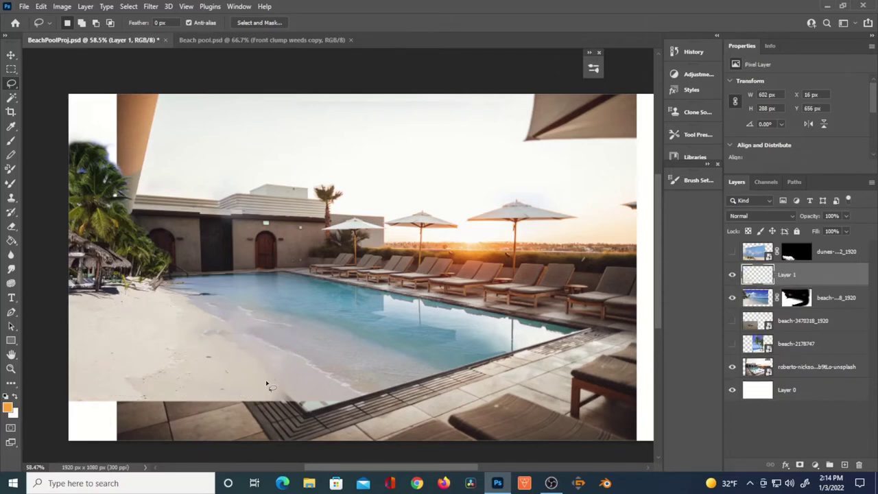
alt+click(733, 276)
alt+click(732, 276)
key(v)
mouse_move(229, 378)
mouse_down()
mouse_move(172, 389)
mouse_move(210, 433)
mouse_move(144, 443)
mouse_move(132, 415)
mouse_move(142, 436)
mouse_up()
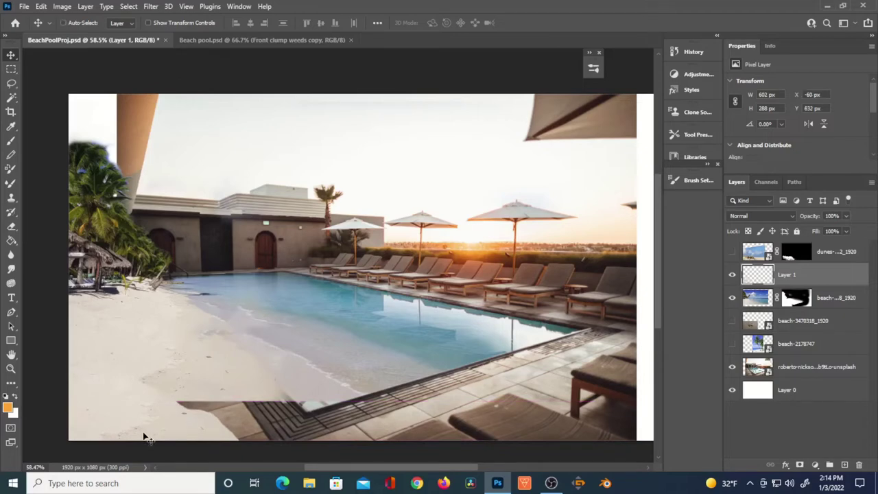
- Duplicate the sand patch, shift it right over the deck, and rotate it into place
drag(144, 435, 264, 410)
drag(177, 435, 274, 401)
key(ctrl+t)
drag(352, 321, 346, 266)
drag(257, 385, 236, 410)
drag(288, 309, 300, 298)
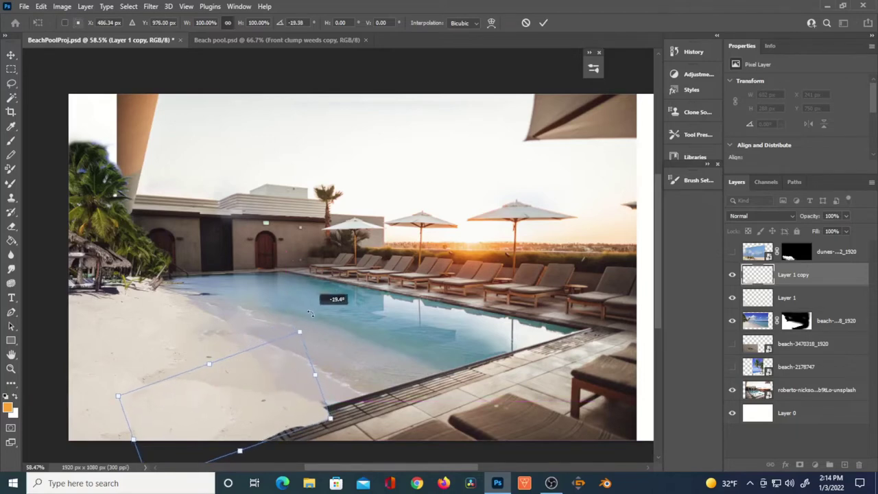
drag(243, 402, 357, 389)
key(Return)
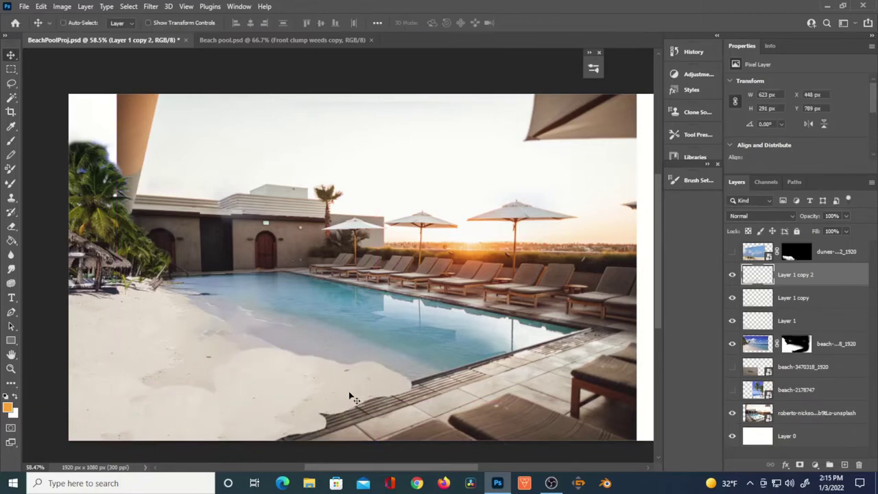
- Rotate the third sand patch and mask out sand along the pool edge
key(ctrl+t)
mouse_move(424, 341)
mouse_down()
mouse_move(412, 374)
mouse_move(340, 439)
mouse_move(293, 456)
mouse_move(323, 447)
mouse_up()
key(Return)
key(b)
drag(337, 391, 368, 415)
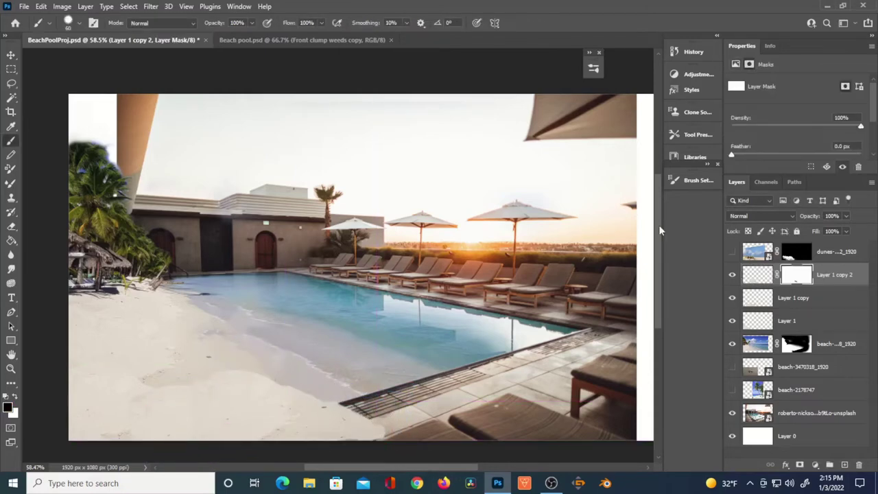
- Make the brush fully soft and hide more sand to extend the pool's tile edging
click(699, 181)
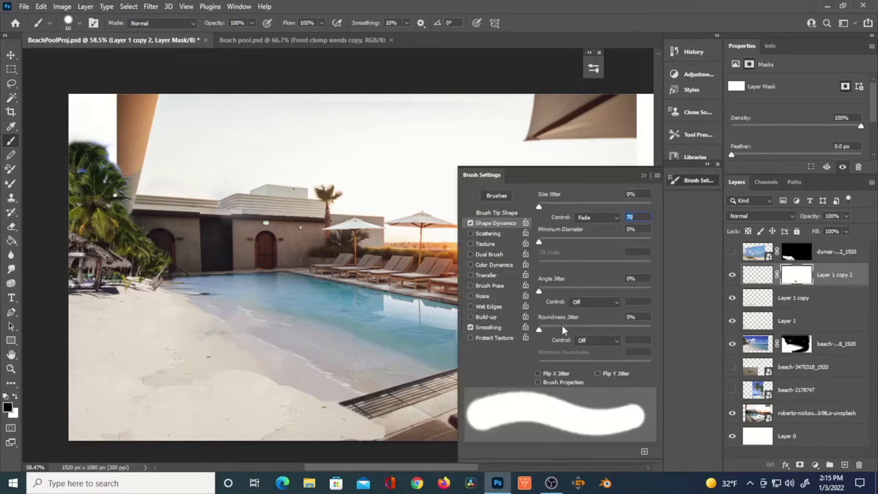
click(498, 214)
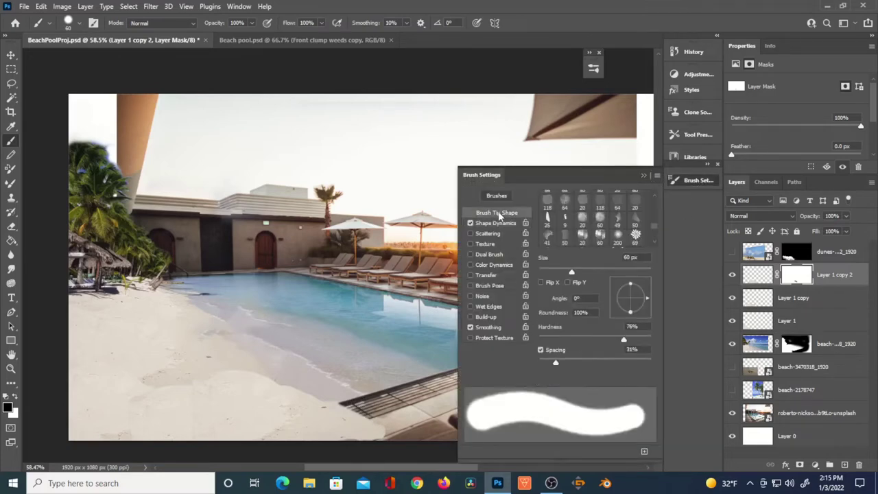
click(538, 338)
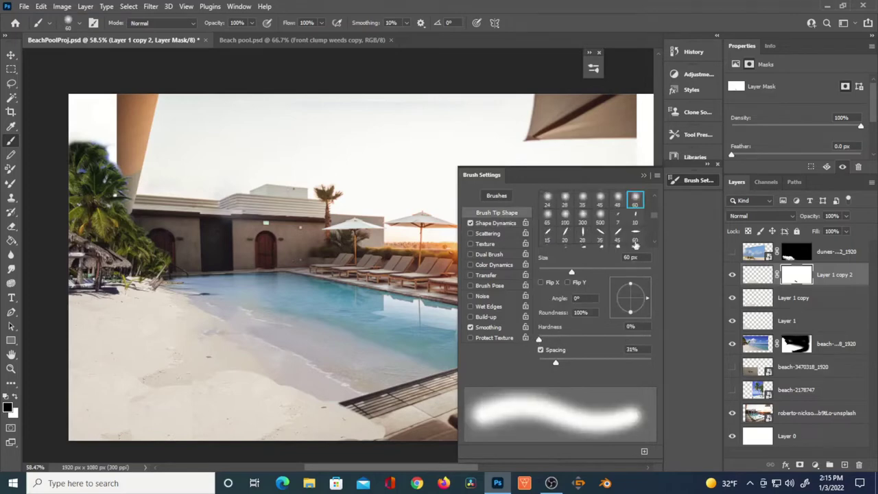
click(644, 175)
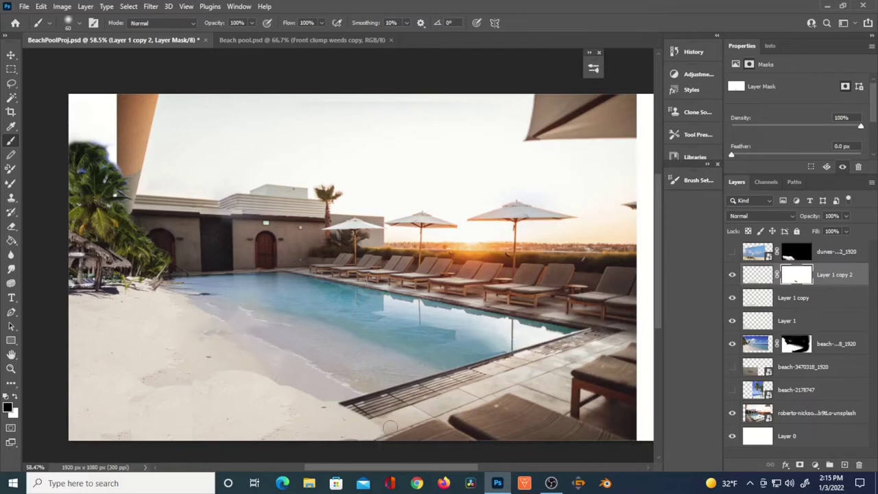
drag(362, 414, 343, 399)
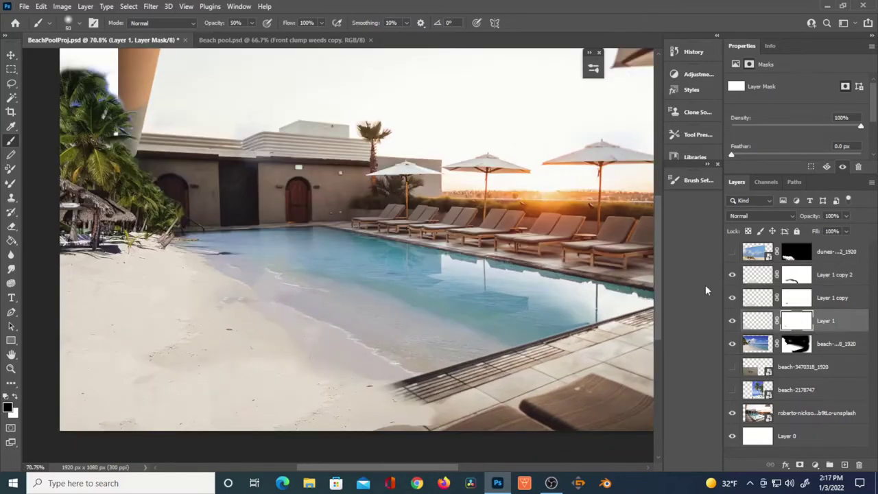
- Show the dune grass layer again and flip the placed palm-beach photo horizontally
click(733, 252)
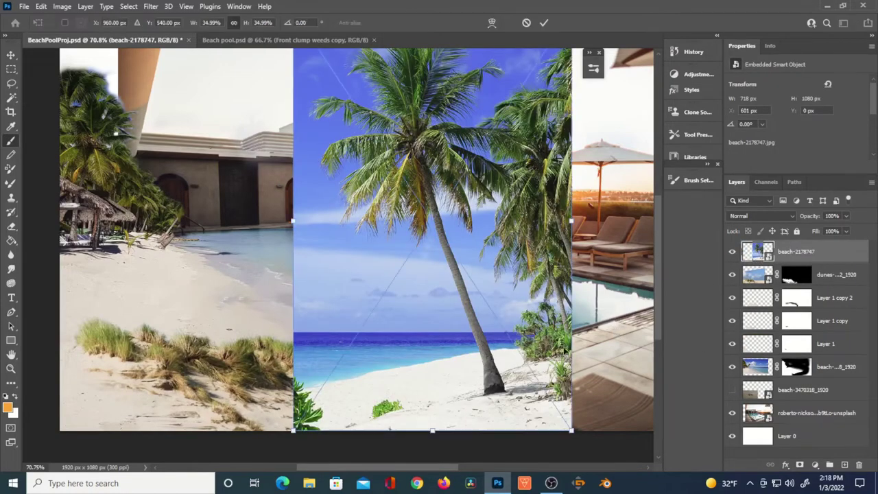
right_click(493, 356)
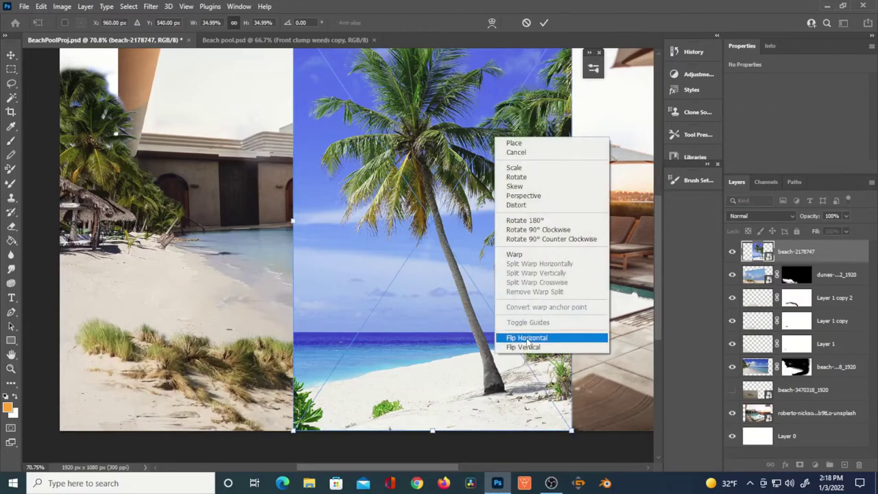
click(528, 339)
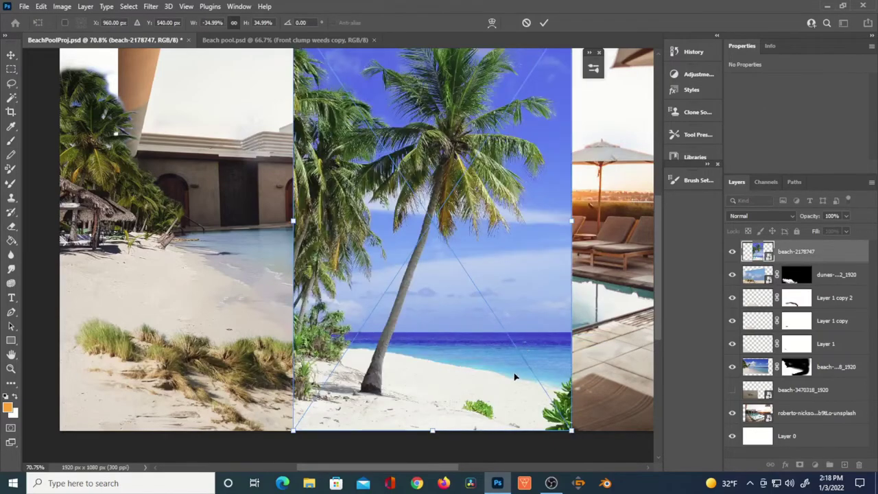
click(544, 23)
- Fit the image in the window and show only the palm-beach photo
key(h)
key(ctrl+0)
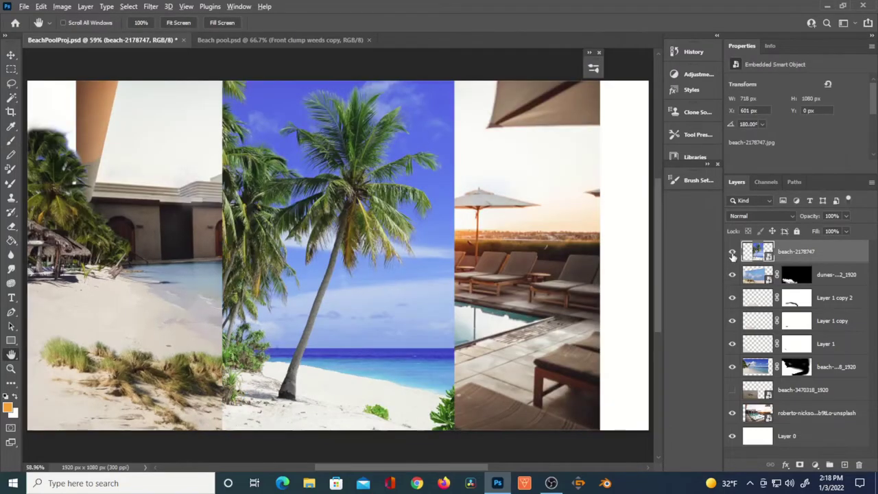
alt+click(732, 251)
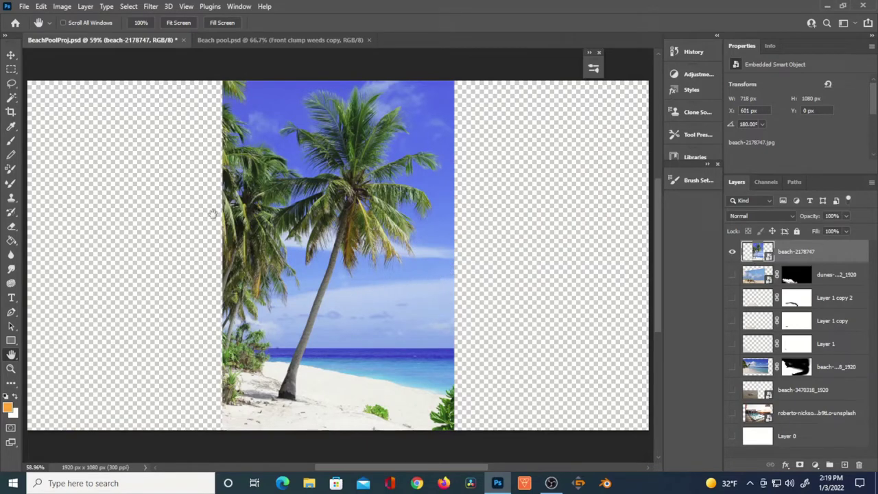
click(11, 83)
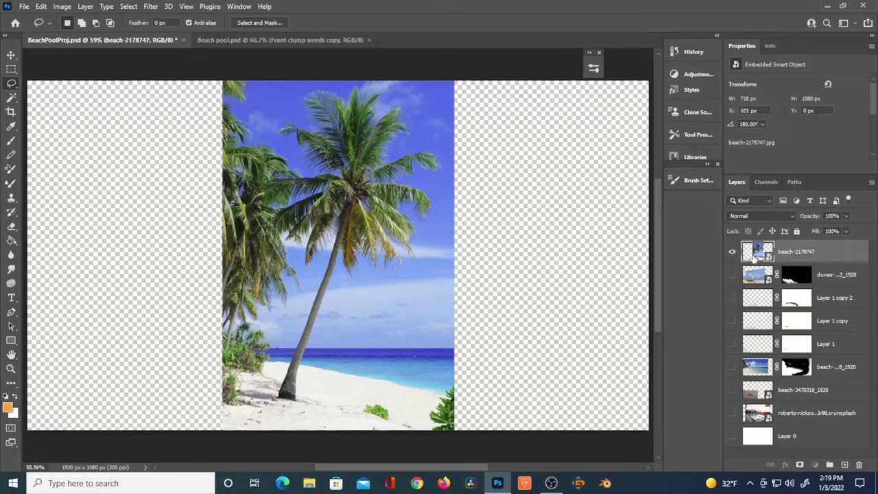
- Compare the Red, Green and Blue channels and duplicate Blue into Blue copy 2
click(767, 183)
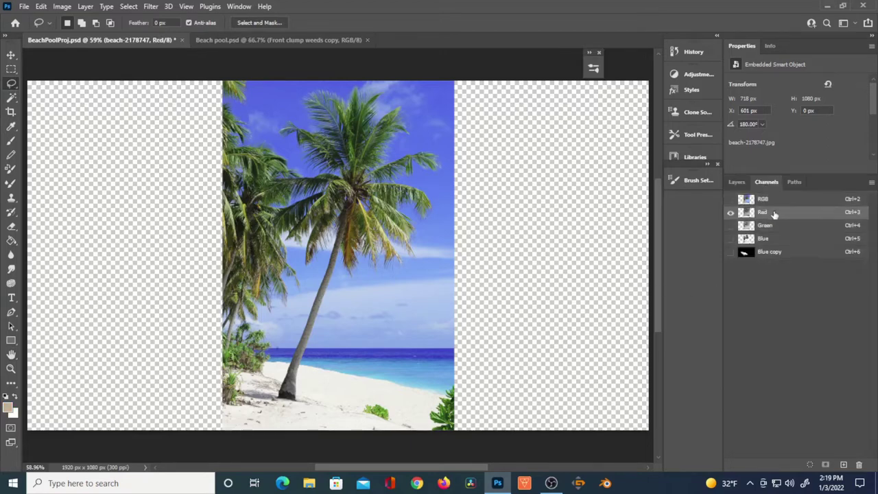
click(776, 214)
click(772, 228)
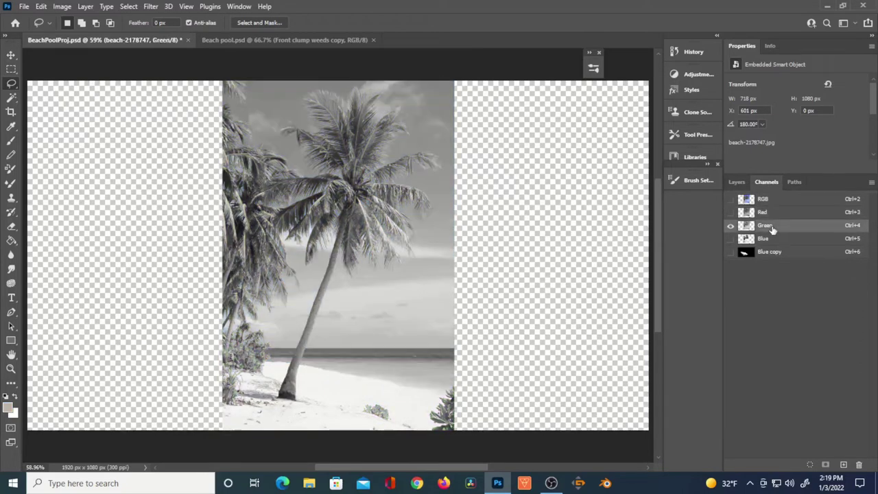
click(769, 240)
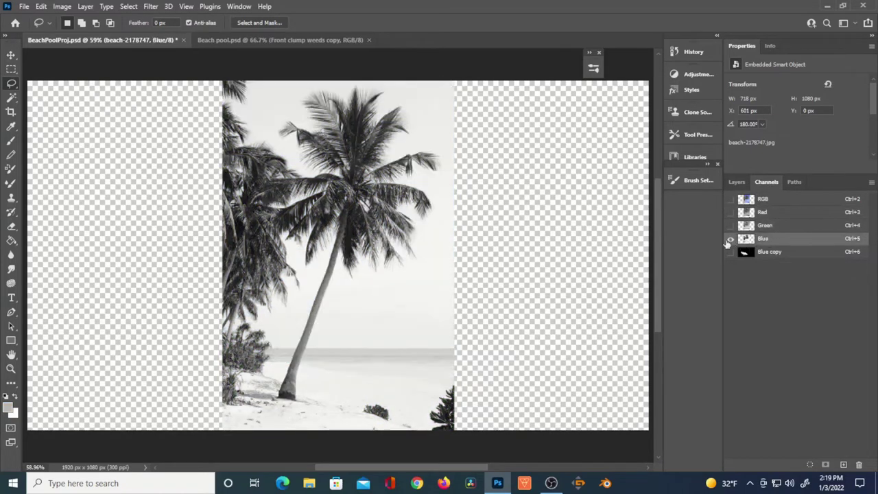
drag(748, 241, 845, 466)
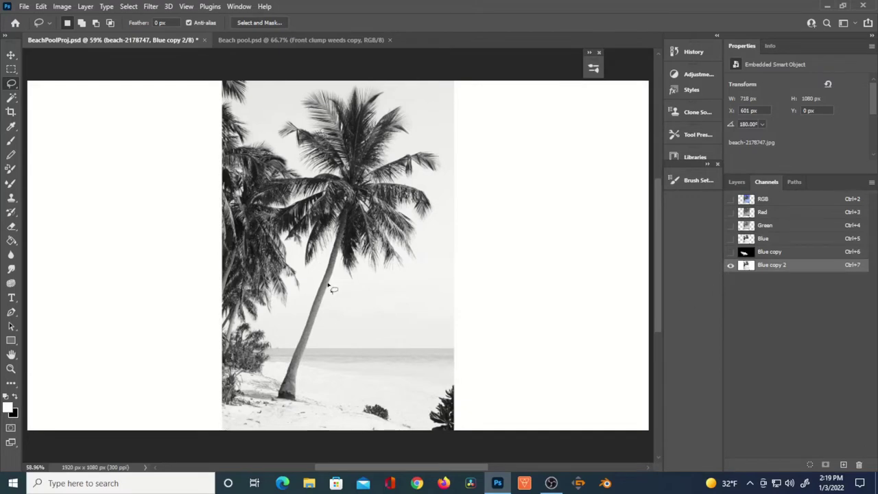
- Lasso a loose outline around the palm trees and invert the selection
scroll(328, 287, up, 1)
mouse_move(307, 263)
mouse_down()
mouse_move(329, 295)
mouse_move(404, 277)
mouse_move(435, 158)
mouse_move(438, 166)
mouse_move(400, 127)
mouse_move(392, 97)
mouse_move(369, 80)
mouse_move(297, 72)
mouse_move(258, 86)
mouse_move(234, 111)
mouse_move(221, 69)
mouse_move(180, 69)
mouse_move(161, 157)
mouse_up()
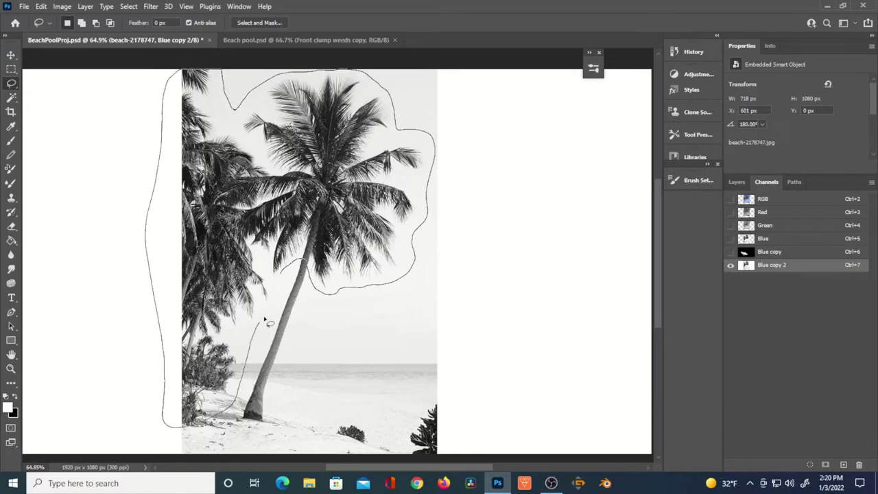
drag(281, 273, 306, 282)
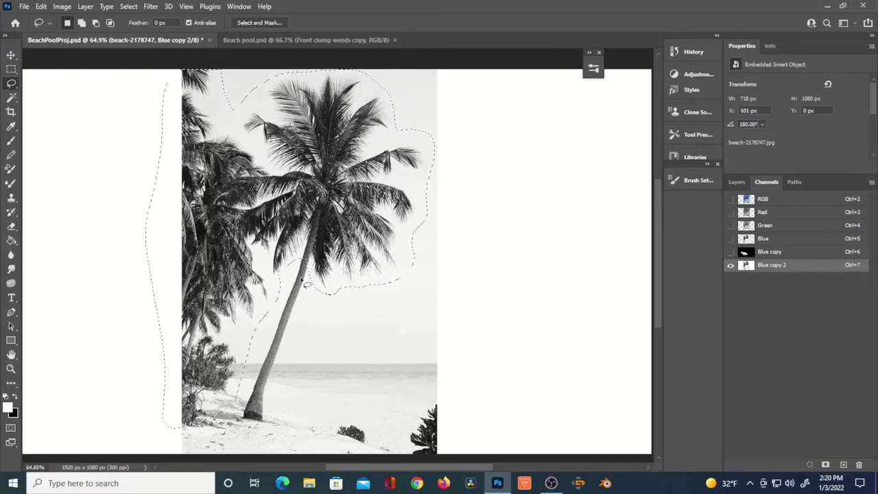
right_click(315, 203)
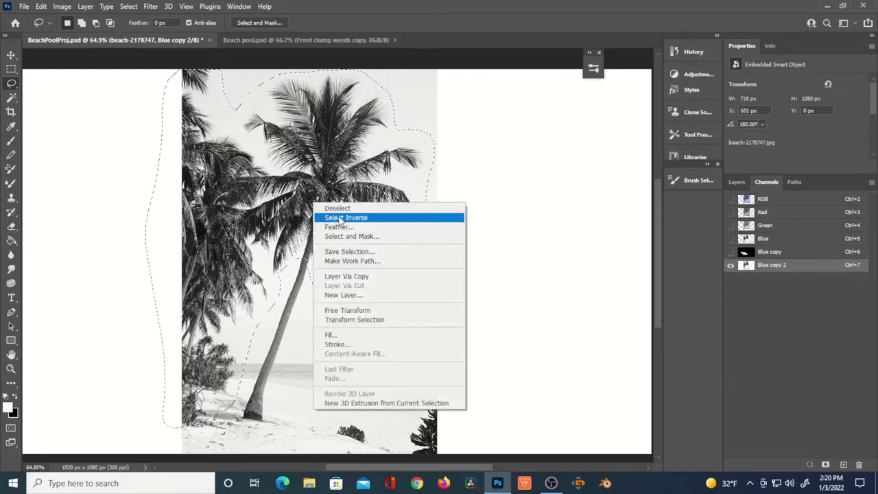
click(341, 219)
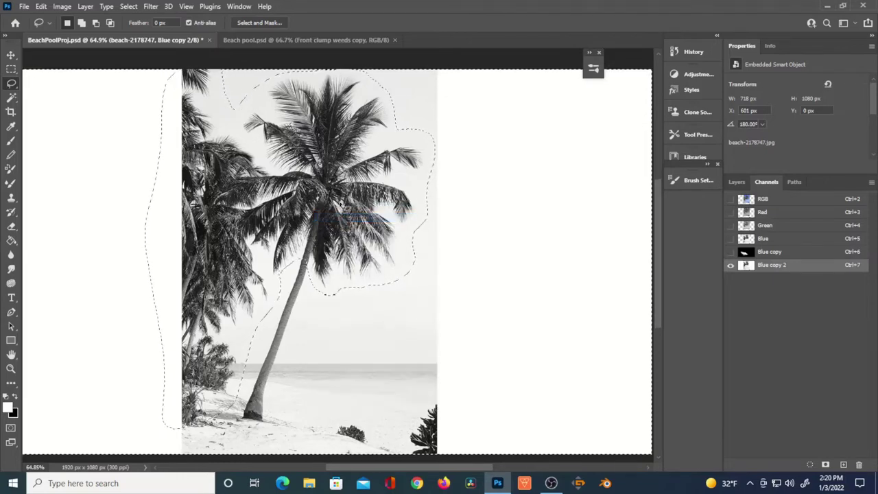
- Fill everything outside the palms with white, deselect, and invert the channel
scroll(343, 224, down, 2)
scroll(344, 228, down, 1)
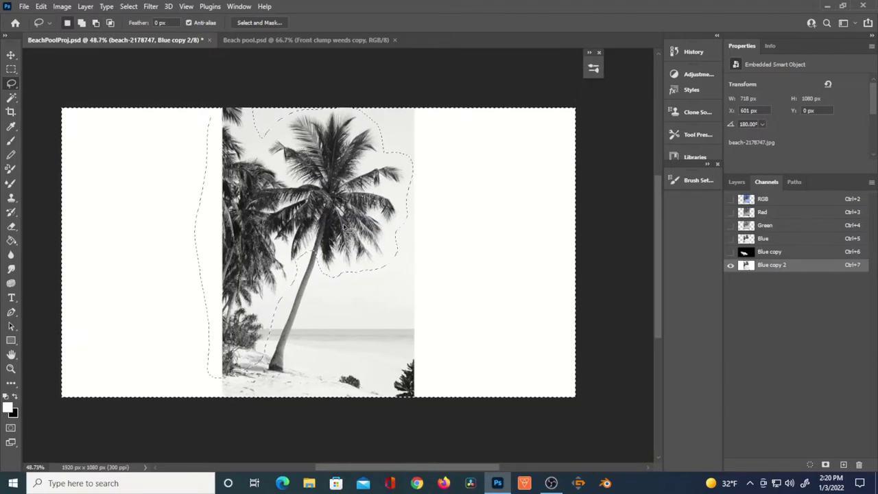
key(Delete)
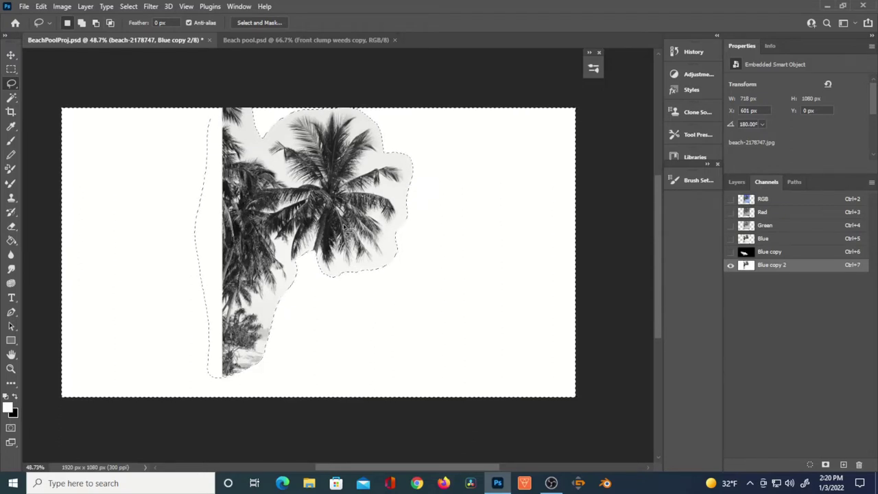
key(ctrl+d)
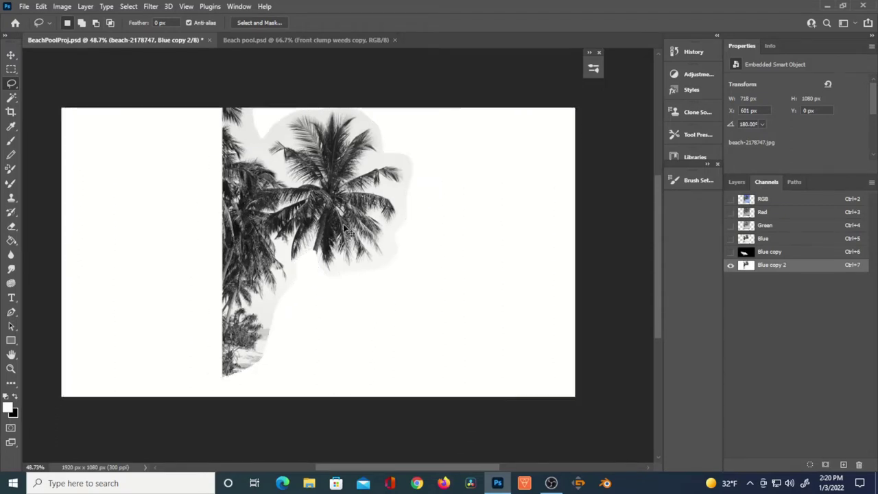
key(ctrl+i)
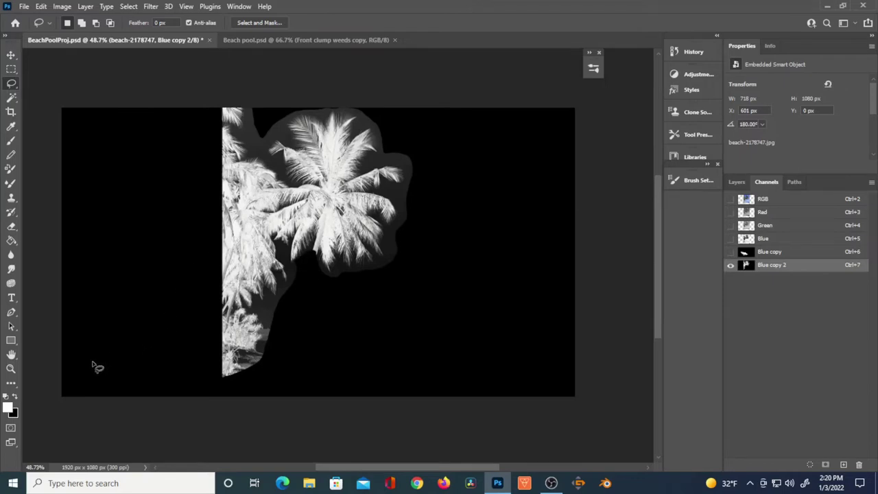
- Darken the grey haze around the fronds with the Burn Tool at 60% Shadows
click(13, 385)
right_click(12, 385)
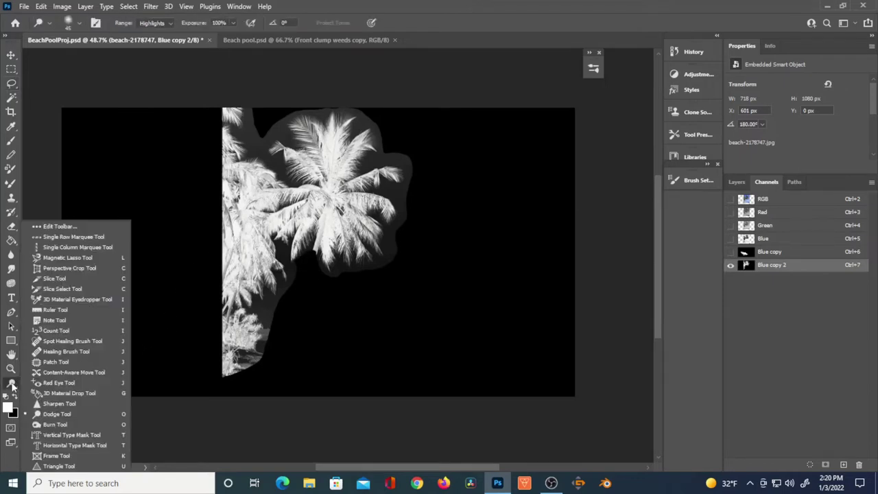
click(55, 425)
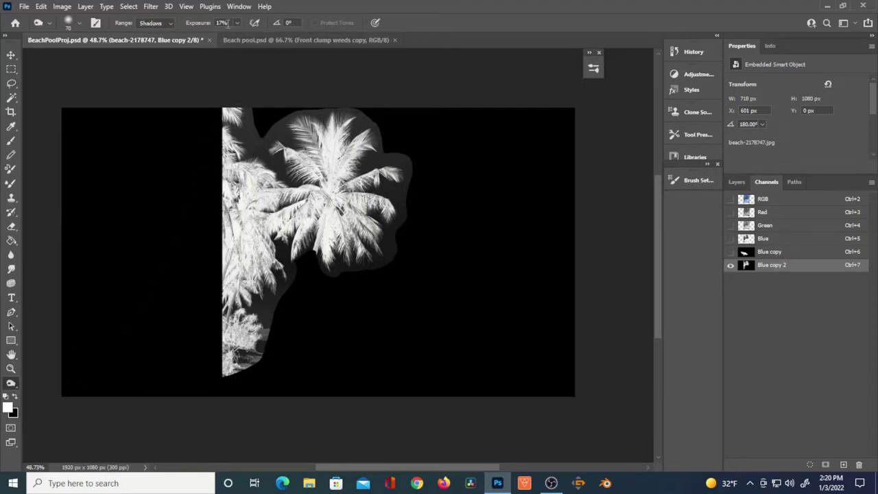
drag(191, 25, 206, 26)
mouse_move(258, 126)
mouse_down()
mouse_move(283, 112)
mouse_move(271, 126)
mouse_move(304, 102)
mouse_move(293, 106)
mouse_move(357, 104)
mouse_move(388, 141)
mouse_move(441, 177)
mouse_move(389, 144)
mouse_move(415, 171)
mouse_move(393, 258)
mouse_move(367, 275)
mouse_move(296, 274)
mouse_move(258, 366)
mouse_move(224, 379)
mouse_move(284, 344)
mouse_move(275, 304)
mouse_up()
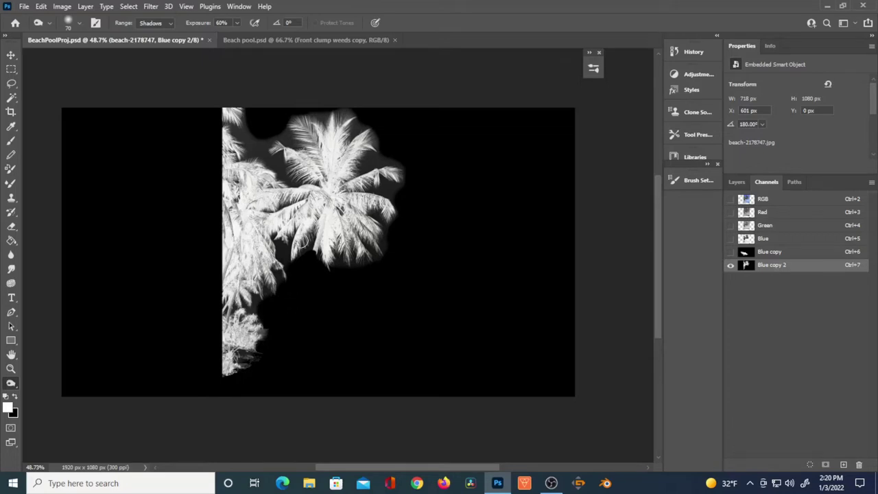
mouse_move(267, 130)
mouse_down()
mouse_move(254, 144)
mouse_move(241, 125)
mouse_up()
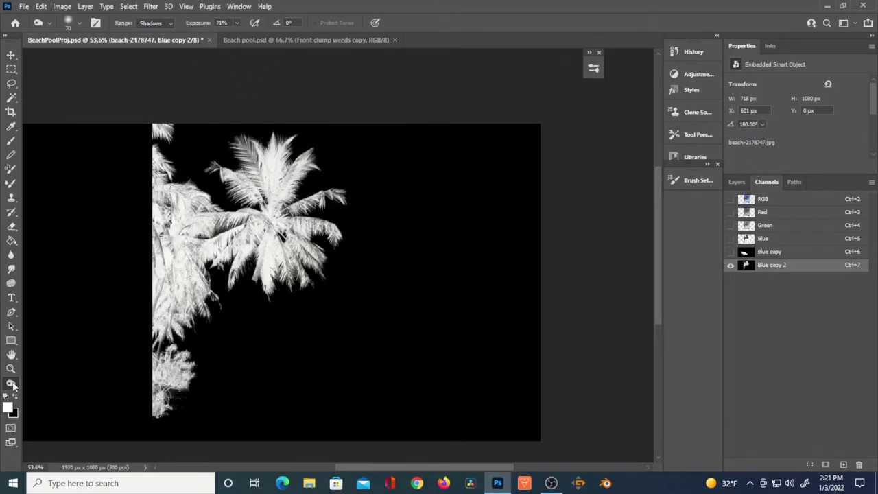
- Brighten the central and remaining palm fronds with the Dodge Tool
right_click(13, 386)
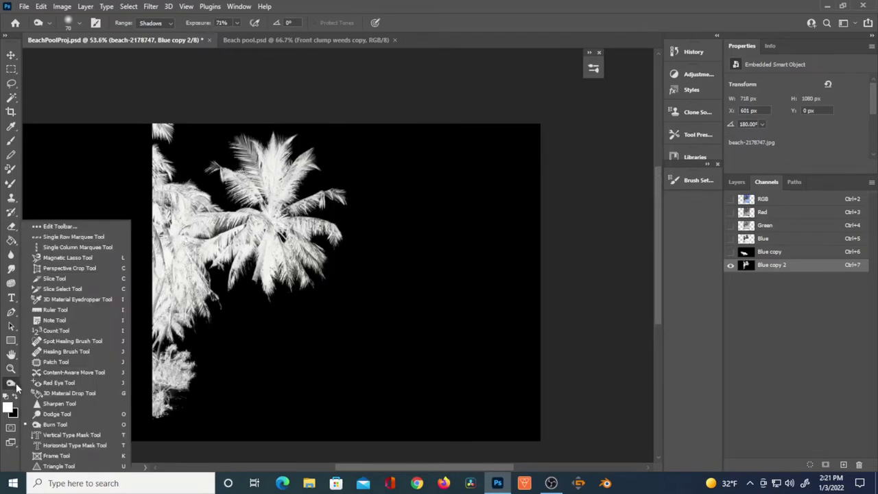
click(44, 412)
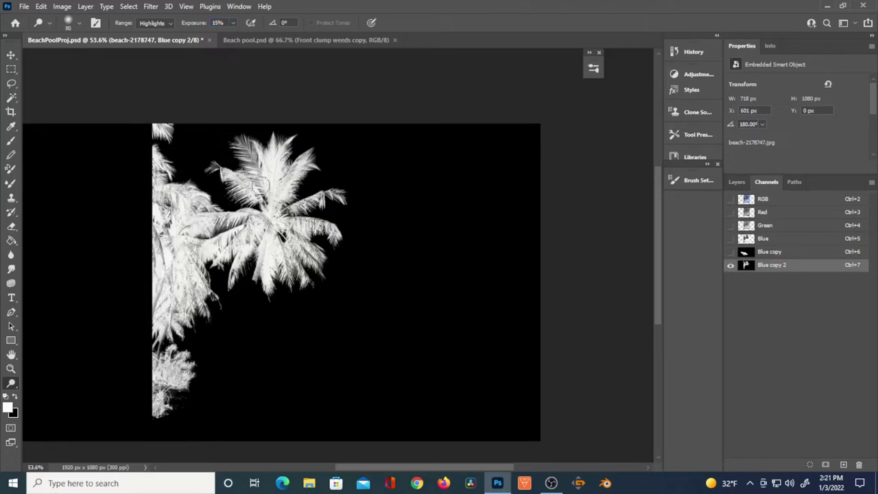
mouse_move(247, 154)
mouse_down()
mouse_move(271, 200)
mouse_move(280, 191)
mouse_move(279, 213)
mouse_move(334, 221)
mouse_move(283, 287)
mouse_move(272, 238)
mouse_move(256, 241)
mouse_move(265, 228)
mouse_move(201, 229)
mouse_move(193, 208)
mouse_move(154, 184)
mouse_move(142, 123)
mouse_move(163, 132)
mouse_up()
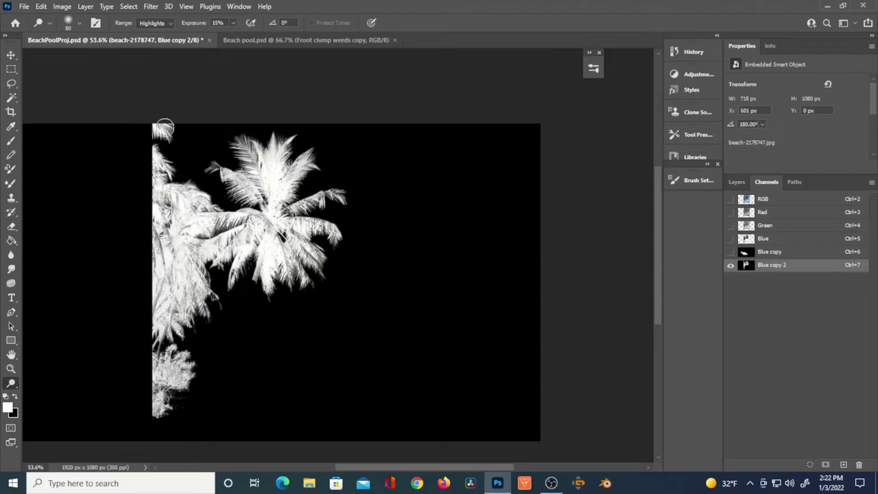
mouse_move(175, 243)
mouse_down()
mouse_move(186, 281)
mouse_move(579, 292)
mouse_up()
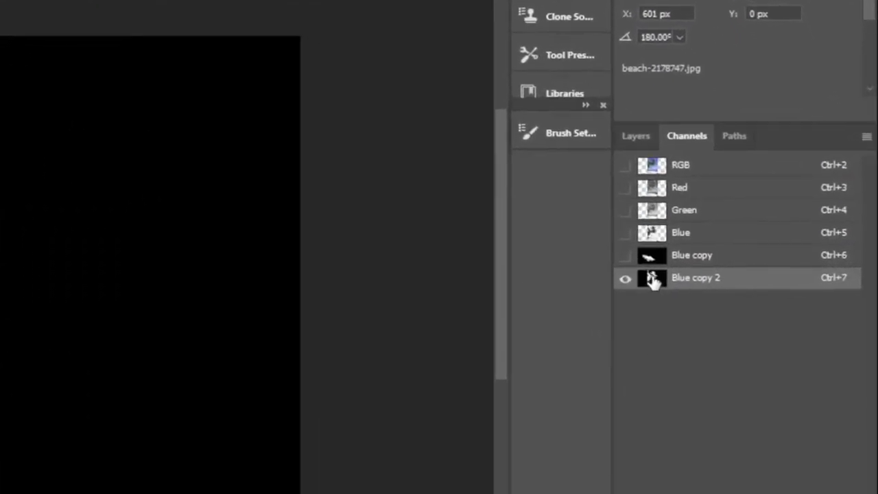
- Mask the palm photo to show only the palms and duplicate the masked layer
click(658, 170)
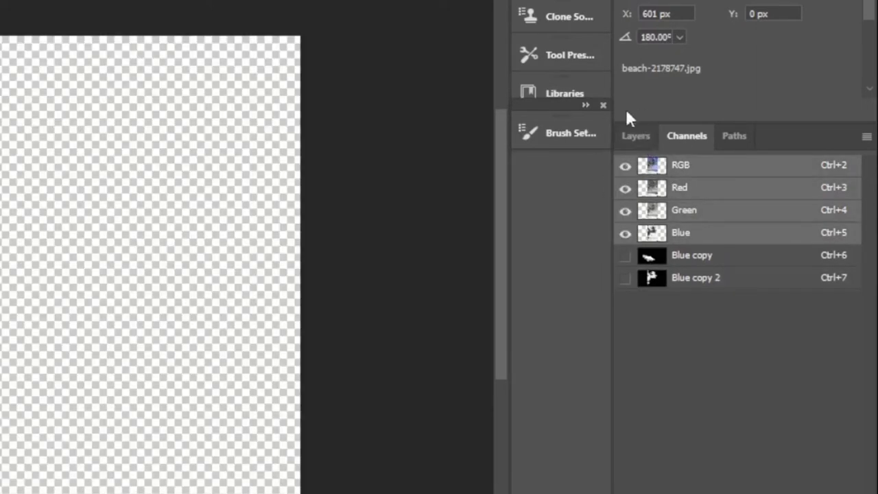
click(634, 135)
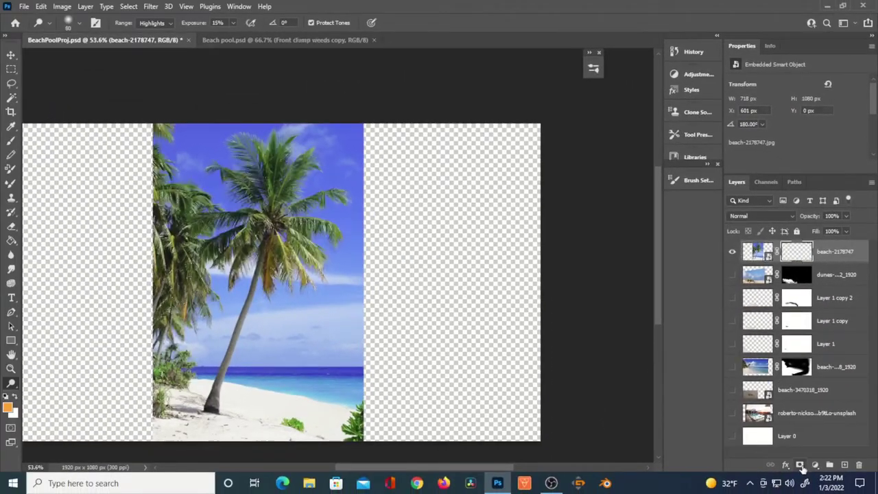
click(800, 465)
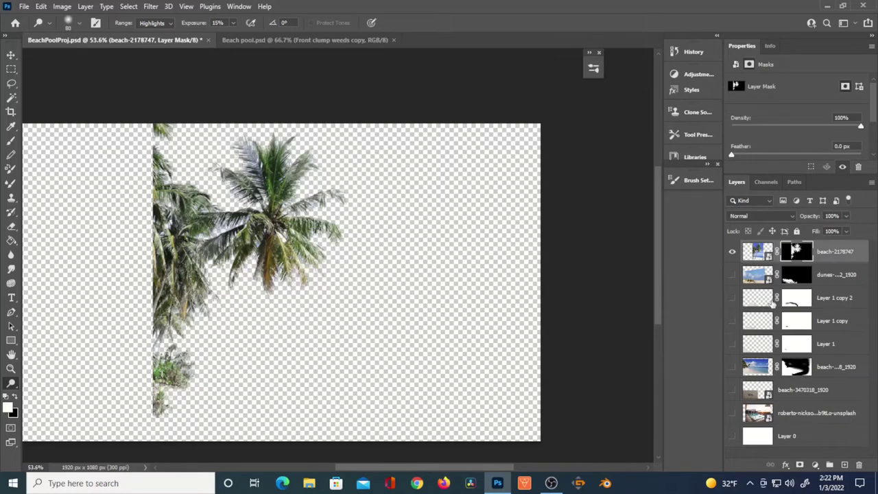
key(ctrl+j)
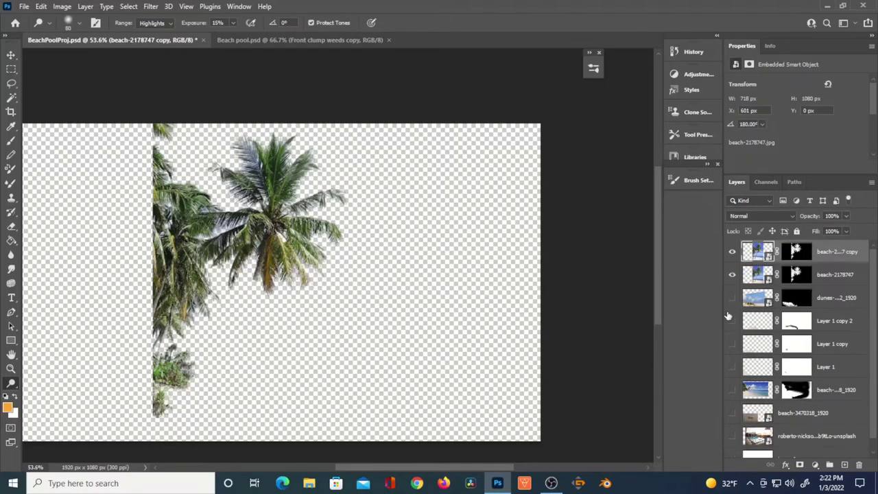
- Target the beach-2178747 layer's mask with the Brush tool and hide the palm copy layer
click(756, 276)
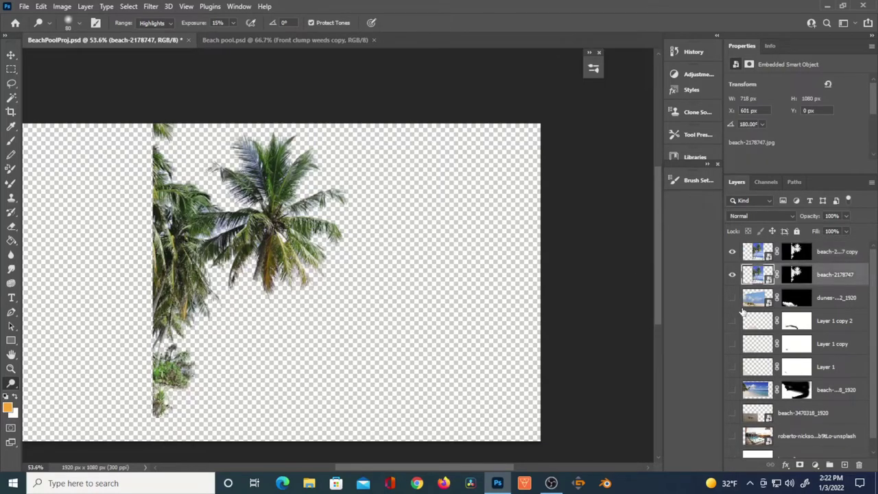
click(796, 276)
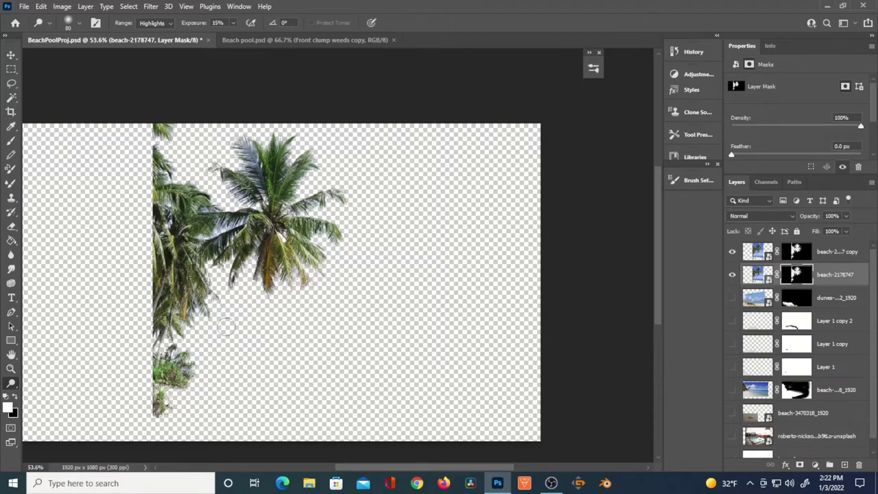
key(b)
click(732, 252)
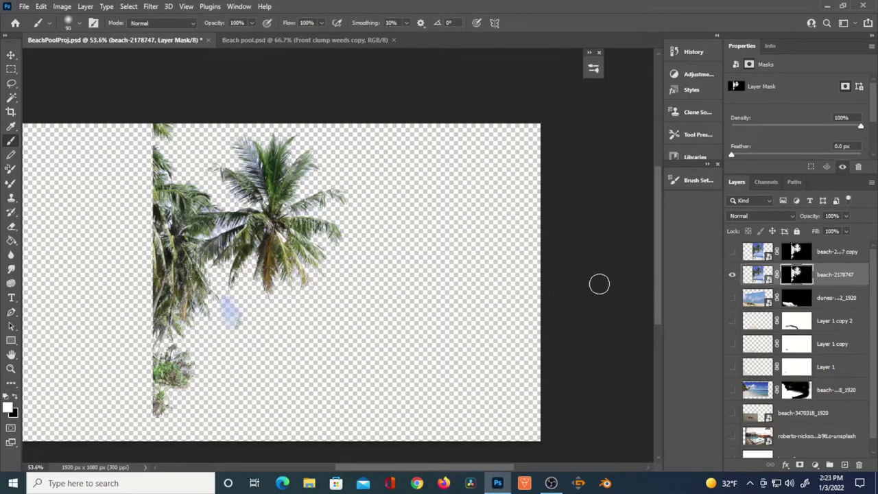
- Paint white on the mask with an enlarged brush to reveal sky, lower trunk, sea and beach
key(bracketright)
key(bracketright)
key(bracketright)
key(bracketright)
key(bracketright)
key(bracketright)
key(bracketright)
drag(232, 294, 225, 291)
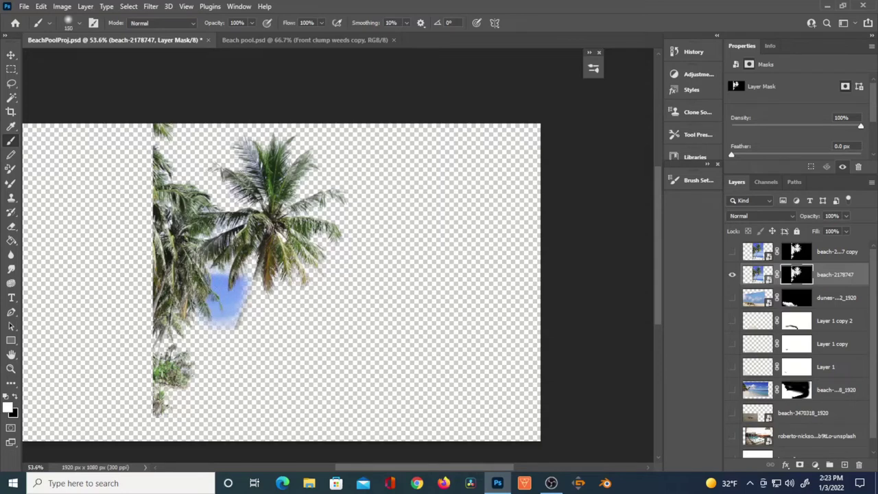
key(bracketright)
key(bracketright)
key(bracketright)
key(bracketright)
mouse_move(214, 199)
mouse_down()
mouse_move(184, 214)
mouse_move(192, 197)
mouse_move(183, 176)
mouse_move(207, 140)
mouse_move(252, 151)
mouse_move(283, 206)
mouse_move(302, 180)
mouse_up()
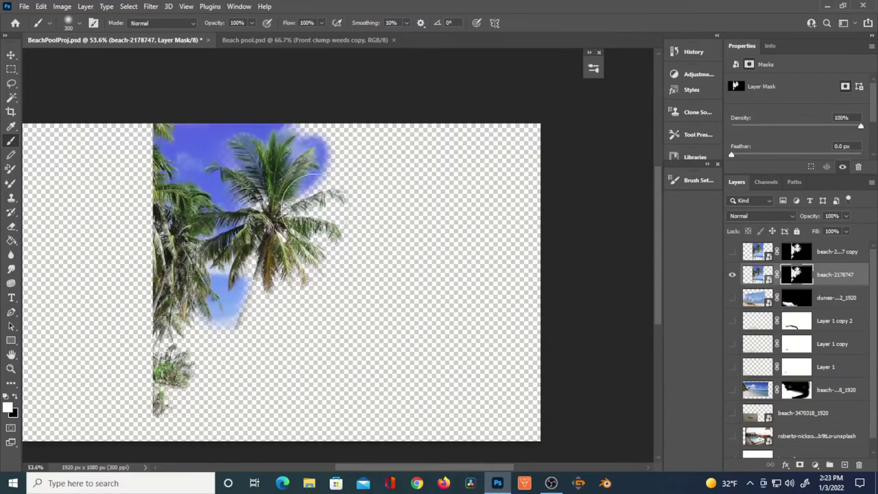
mouse_move(226, 323)
mouse_down()
mouse_move(209, 340)
mouse_move(201, 391)
mouse_up()
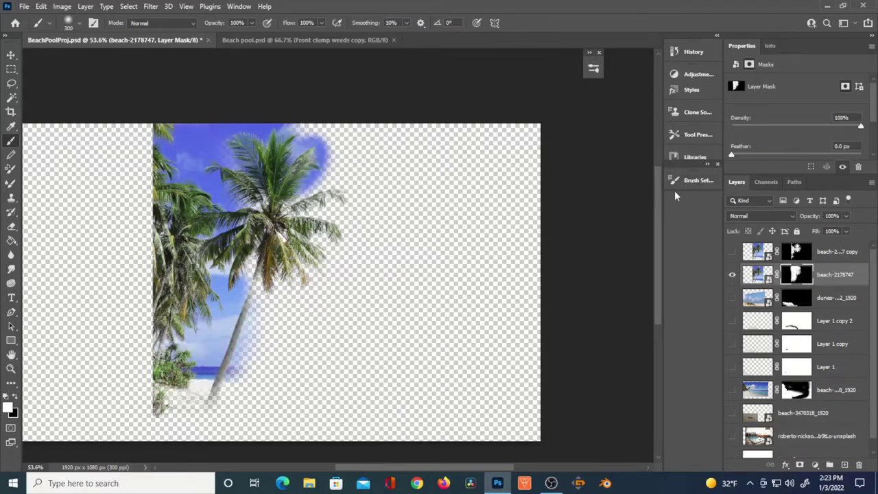
- Set the Shape Dynamics size control to Pen Pressure and reveal the sand and sea below the trunk
click(694, 182)
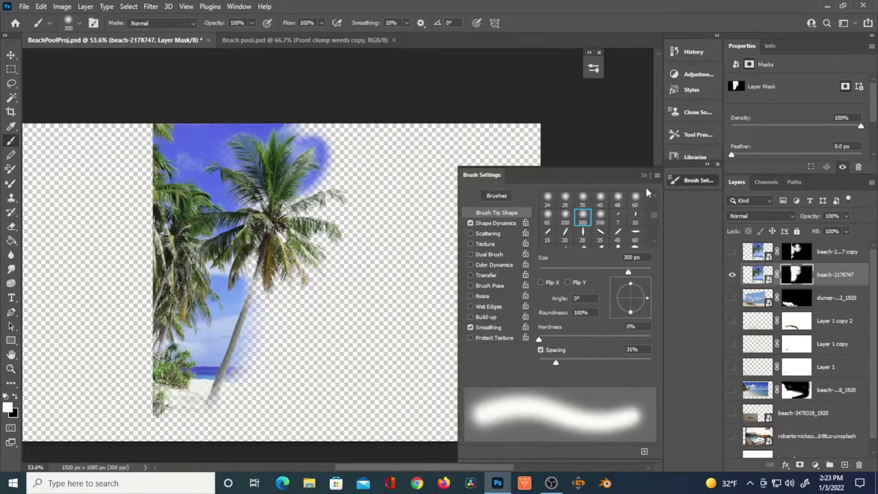
click(501, 222)
click(597, 217)
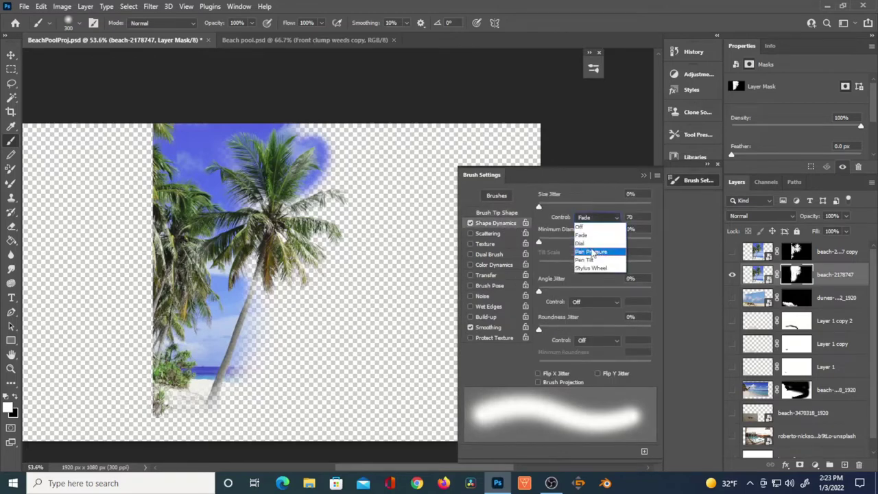
click(593, 252)
click(644, 175)
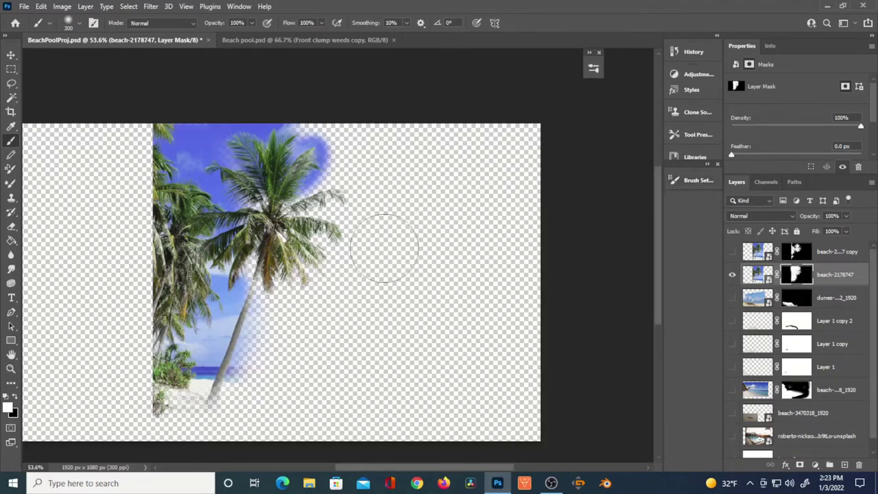
mouse_move(191, 359)
mouse_down()
mouse_move(171, 419)
mouse_move(199, 422)
mouse_move(240, 398)
mouse_move(241, 420)
mouse_move(138, 418)
mouse_move(295, 398)
mouse_move(275, 350)
mouse_move(245, 339)
mouse_move(309, 268)
mouse_move(288, 192)
mouse_move(278, 196)
mouse_move(300, 107)
mouse_move(343, 108)
mouse_move(336, 116)
mouse_up()
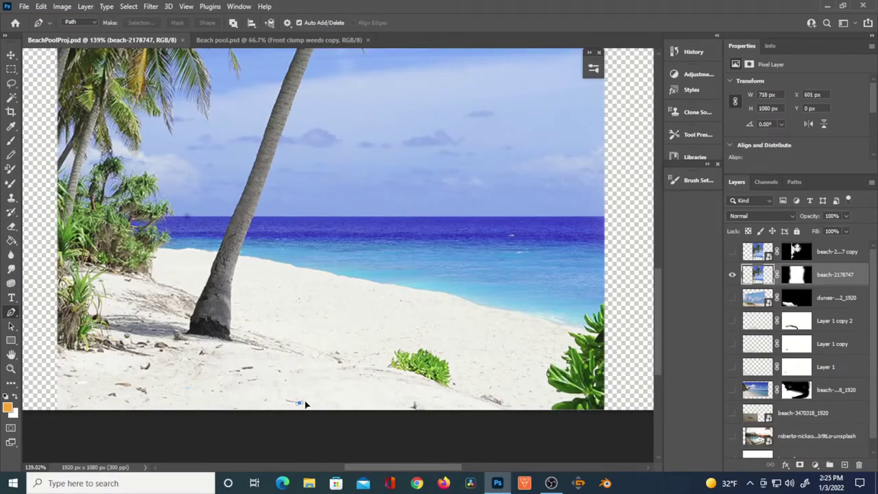
- Trace a closed Pen path around the palm trunk and its sand mound
click(303, 403)
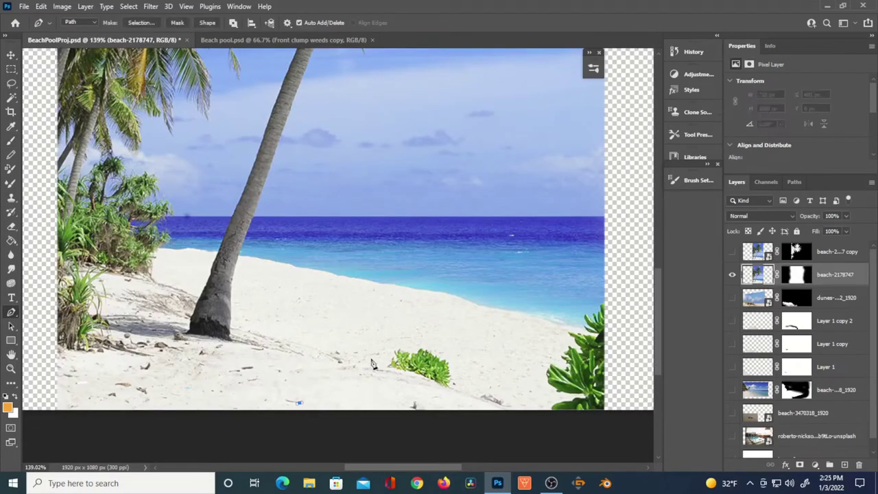
drag(376, 339, 363, 312)
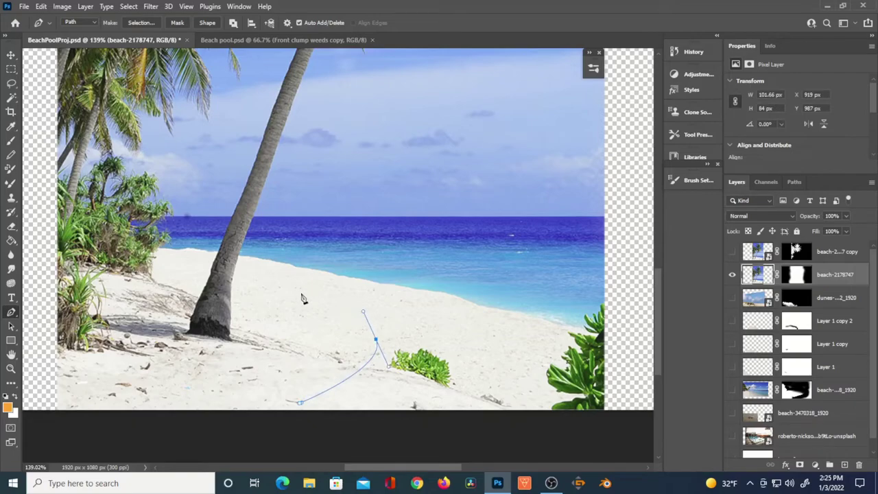
drag(283, 287, 265, 284)
click(232, 278)
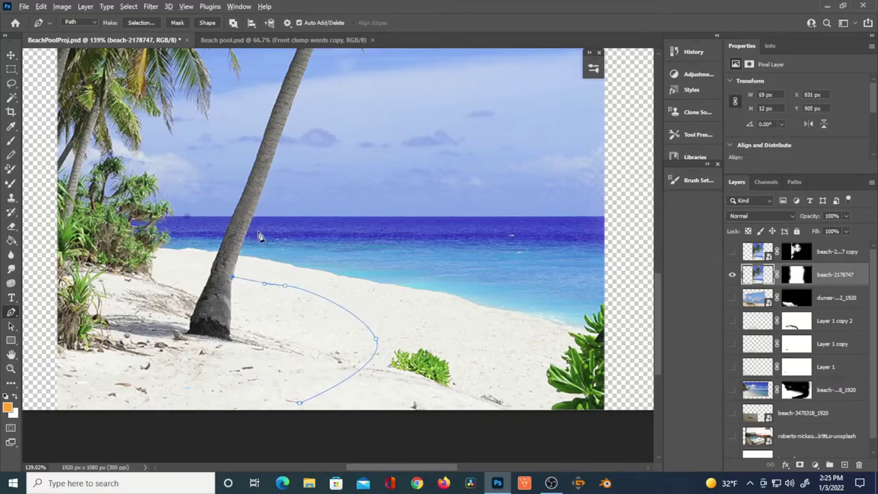
scroll(259, 236, up, 3)
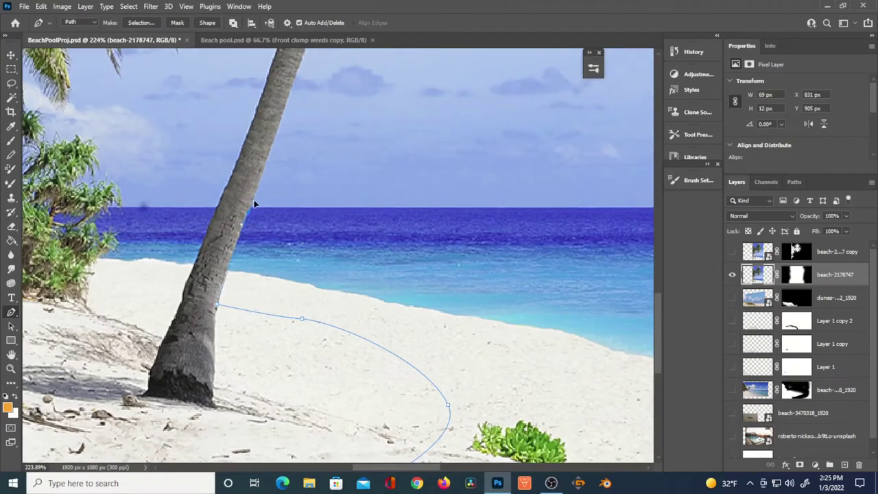
key(ctrl+z)
key(ctrl+z)
scroll(268, 219, up, 6)
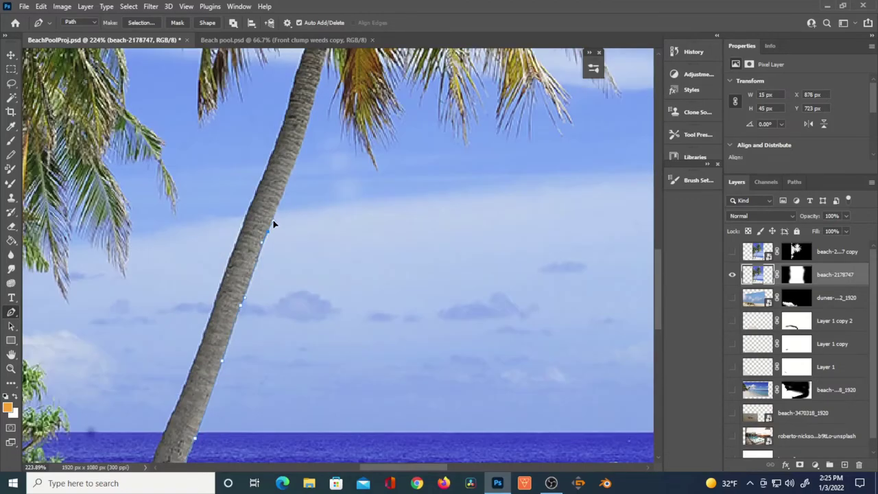
scroll(194, 398, down, 3)
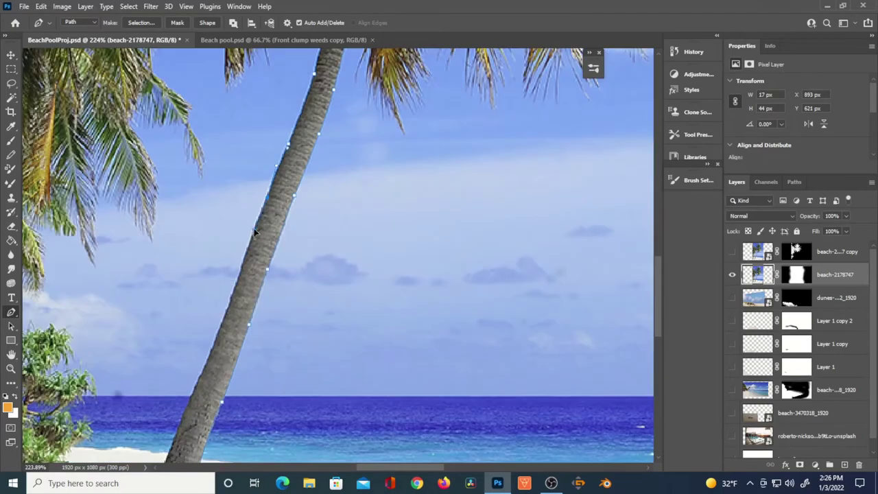
scroll(176, 386, down, 3)
scroll(238, 256, down, 3)
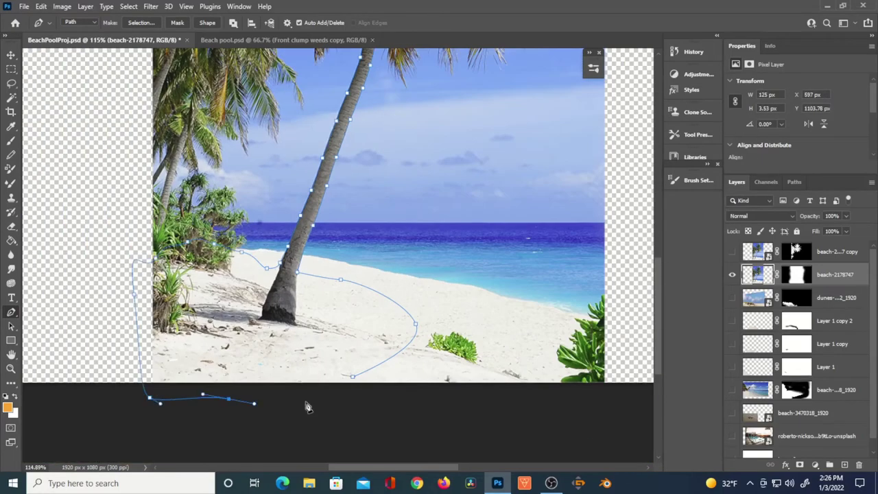
click(353, 380)
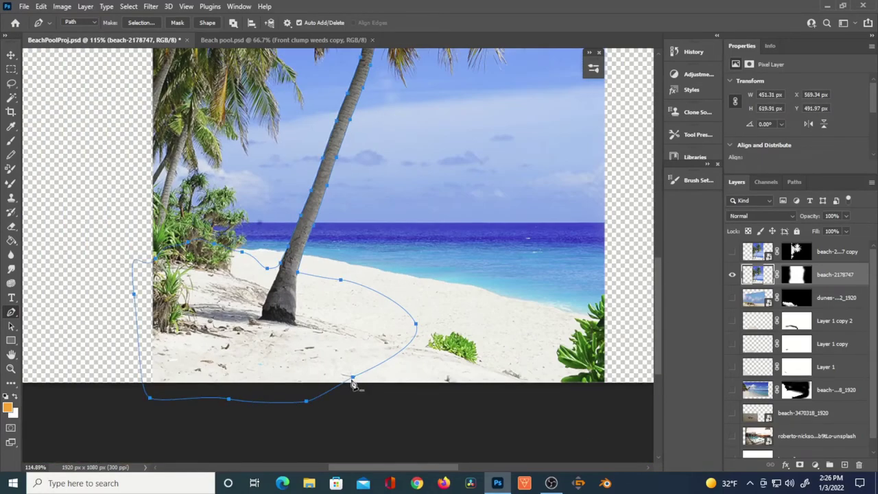
scroll(395, 362, down, 3)
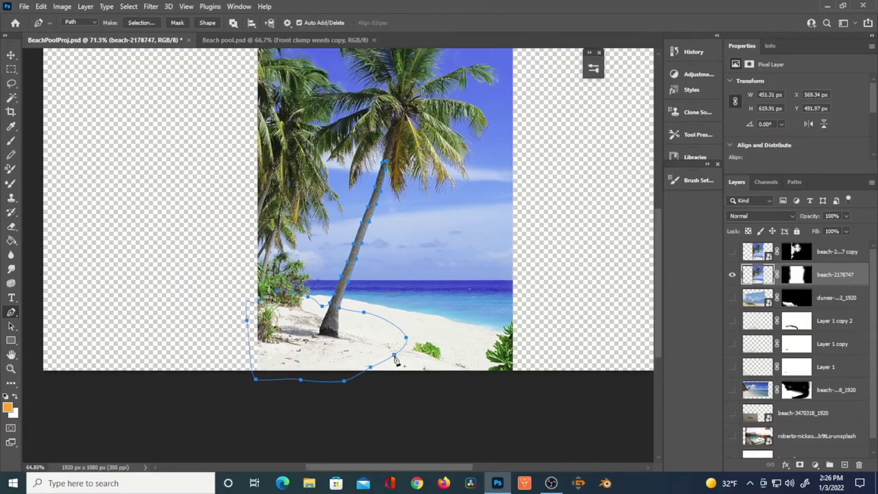
- Turn the path into a selection, feather it 0.3 px, and copy it to Layer 2
key(ctrl+Return)
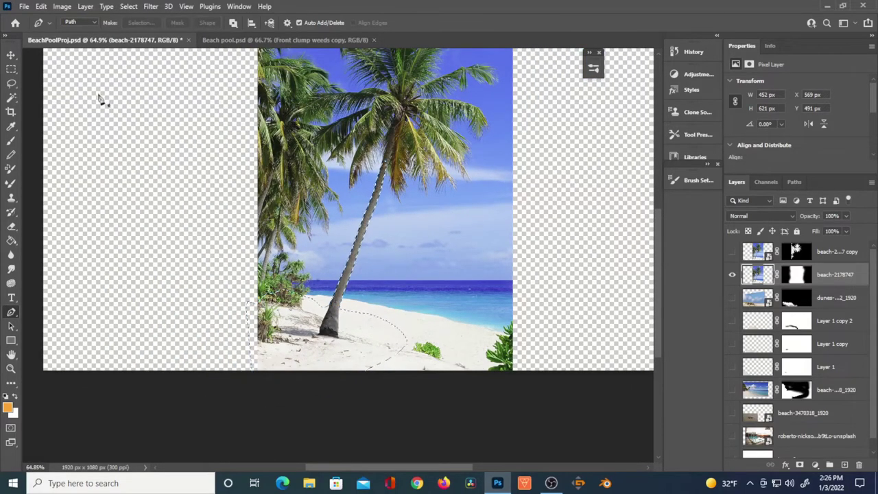
click(129, 8)
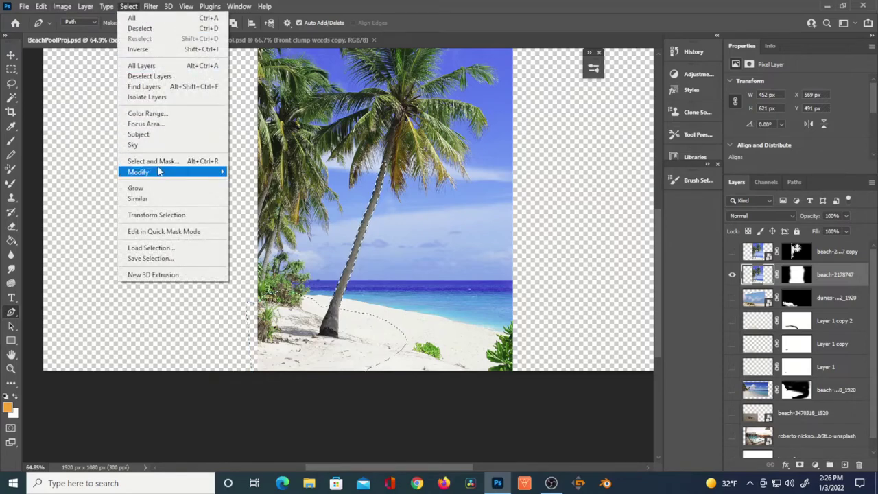
mouse_move(158, 171)
click(256, 210)
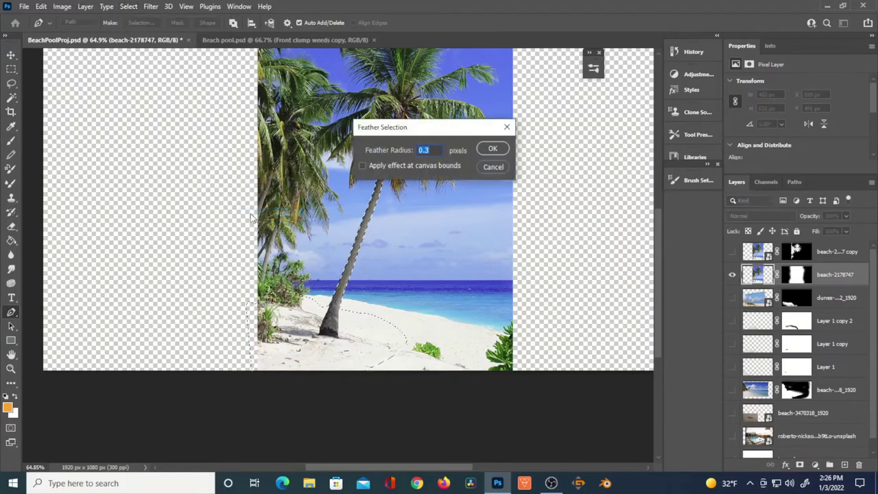
click(502, 148)
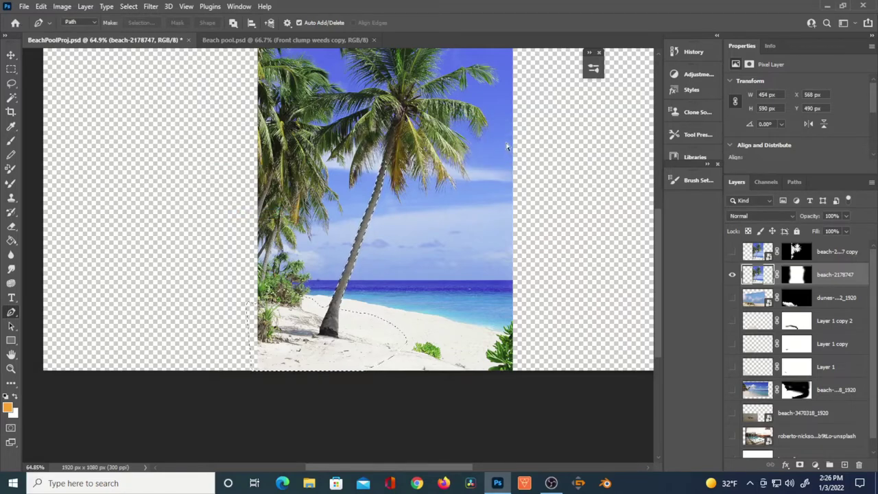
key(ctrl+j)
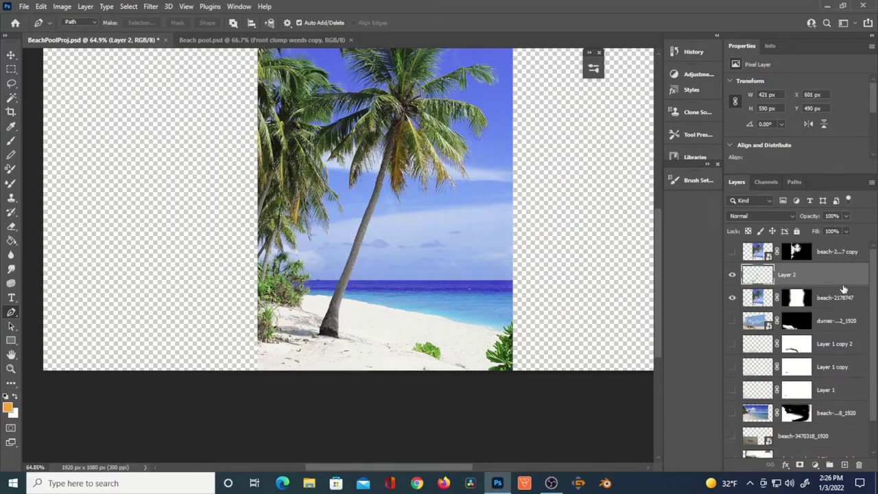
- Hide the full beach photo, show the palm copy, and select Layer 2 with the palm copy
alt+click(732, 276)
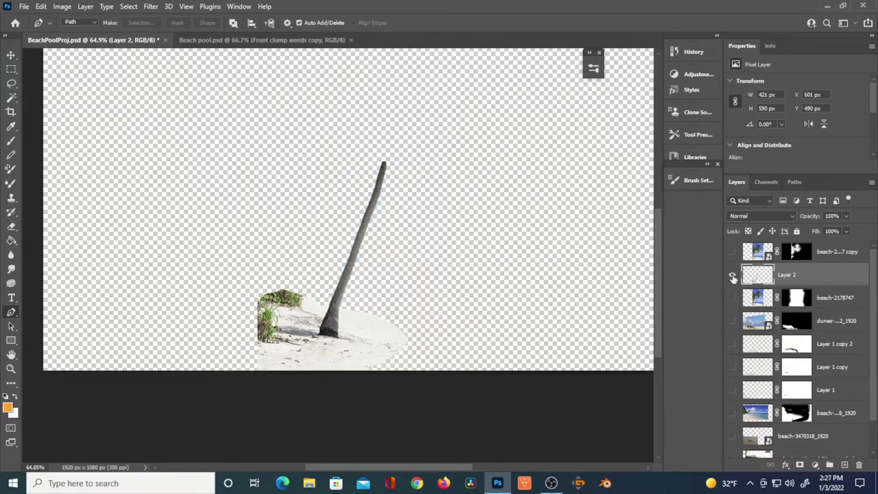
alt+click(733, 276)
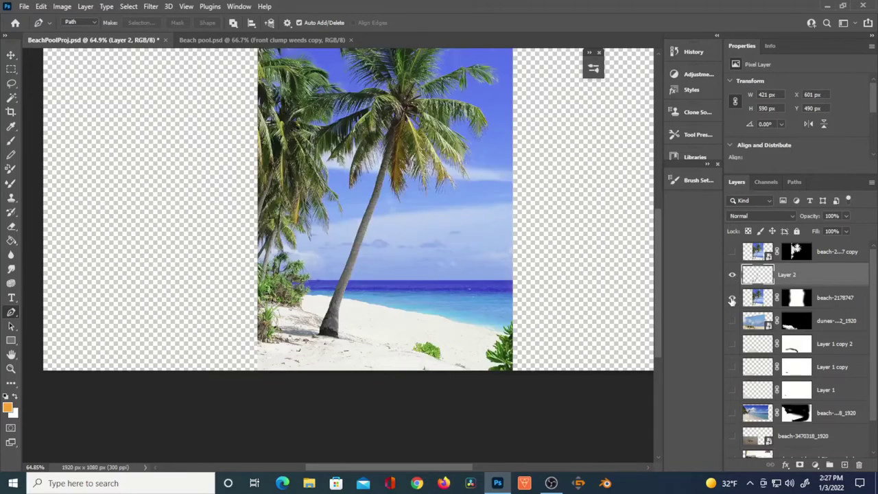
click(732, 299)
click(732, 252)
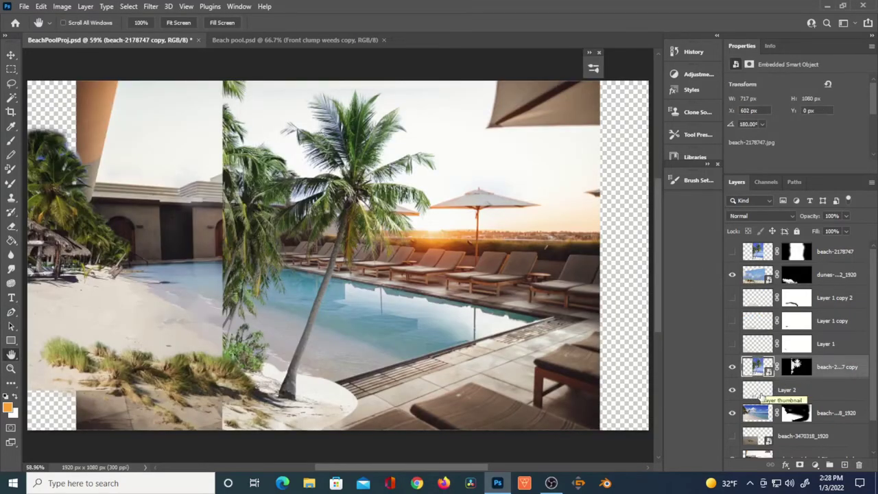
shift+click(760, 395)
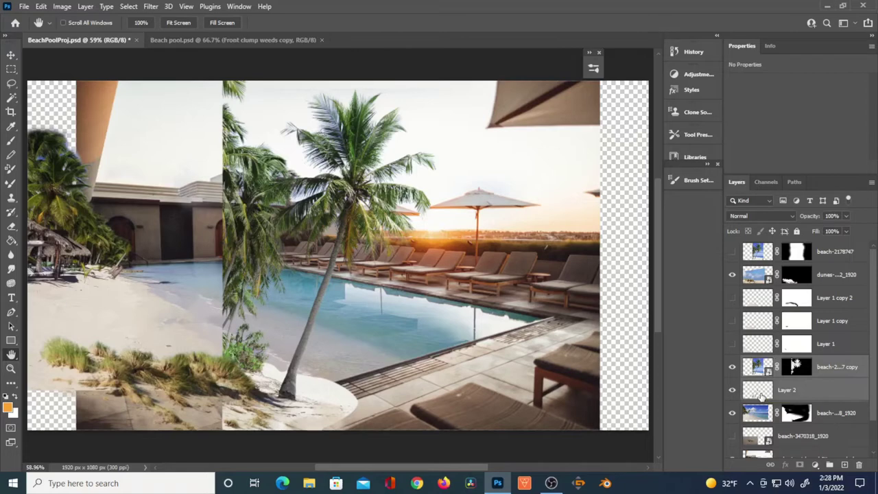
- Merge the trunk and fronds into one palm layer, shrink it to about 80%, and place it top-left
key(ctrl+e)
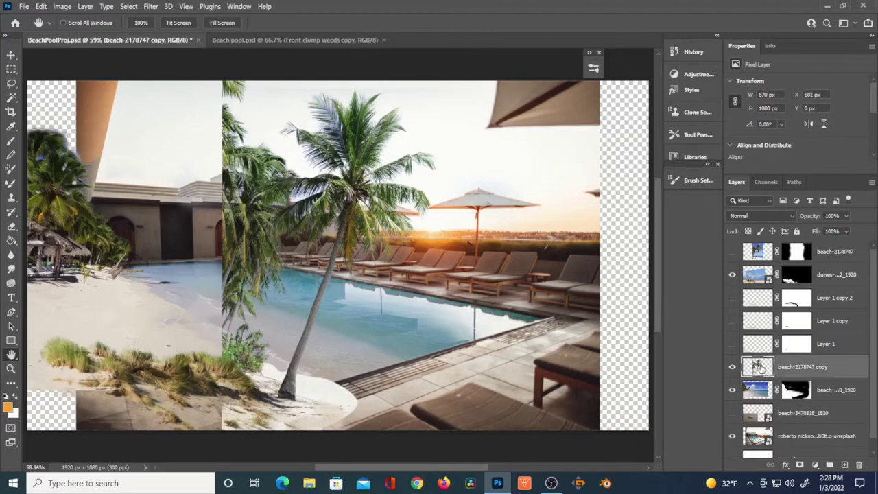
key(ctrl+t)
drag(335, 191, 203, 151)
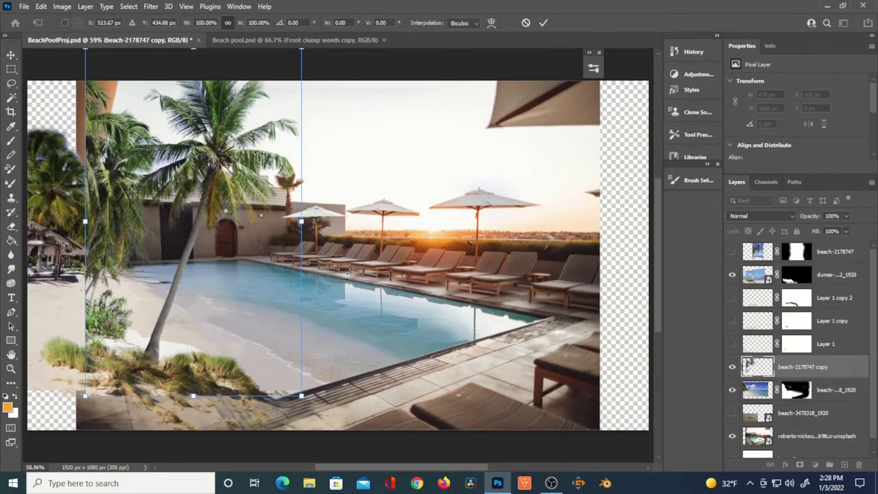
scroll(351, 269, down, 2)
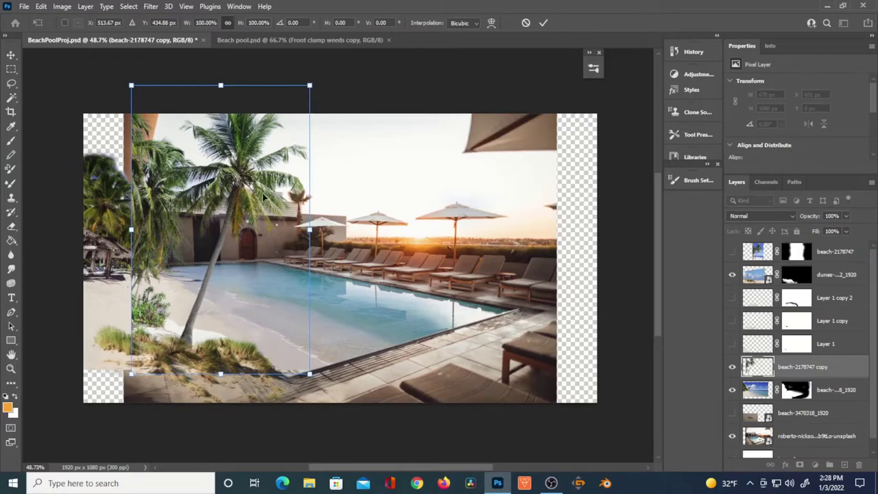
drag(265, 197, 377, 226)
drag(423, 115, 396, 157)
drag(361, 206, 223, 175)
drag(269, 107, 260, 125)
drag(260, 124, 260, 128)
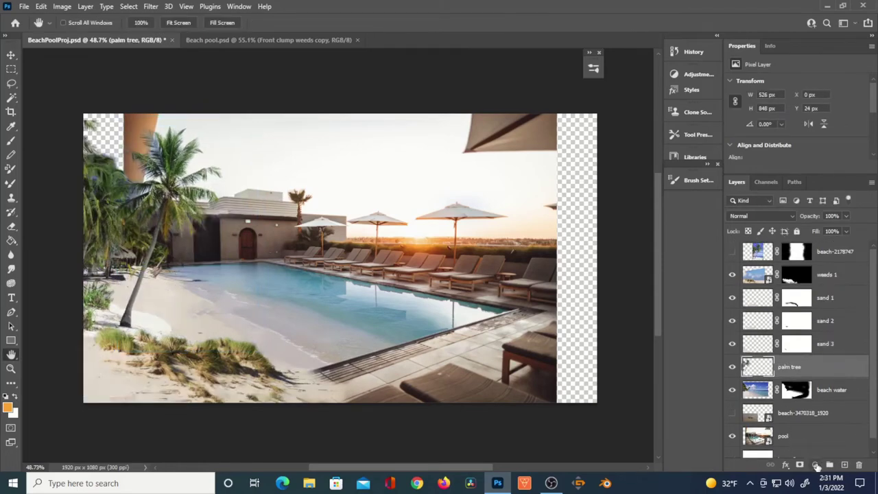
- Add a Color Balance adjustment layer clipped to the palm tree layer
click(816, 466)
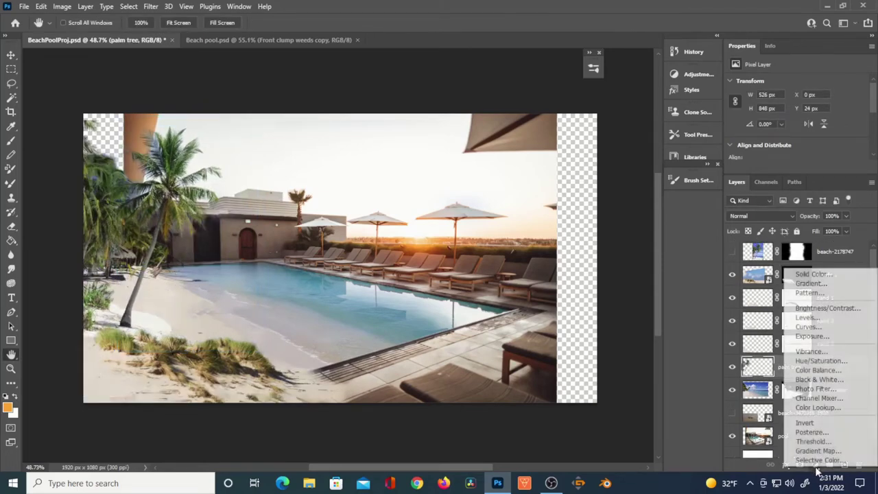
click(813, 370)
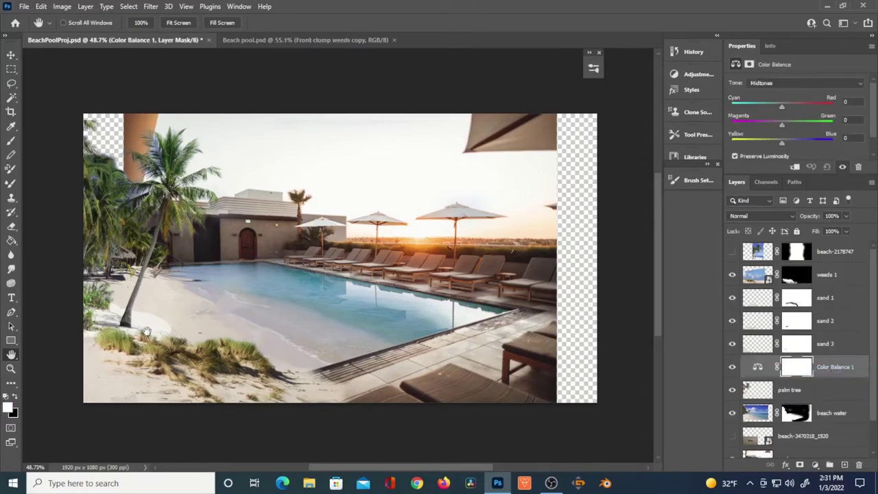
scroll(146, 331, up, 2)
scroll(146, 331, up, 2)
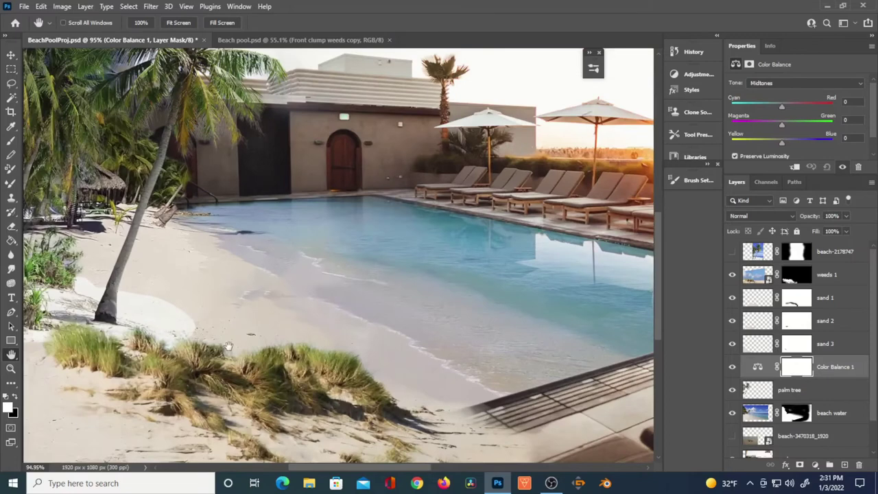
scroll(255, 334, up, 2)
drag(255, 333, 280, 327)
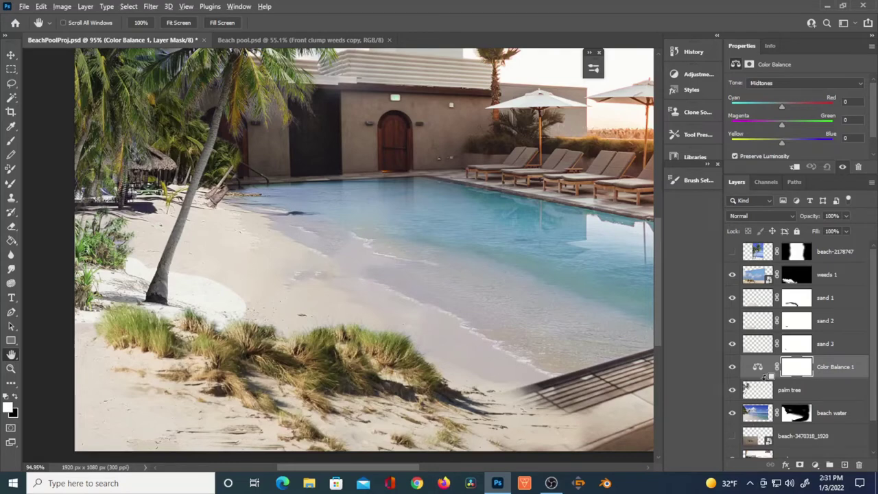
alt+click(765, 378)
- Add a clipped Levels adjustment and raise its black input to 134 to darken the palm
click(816, 465)
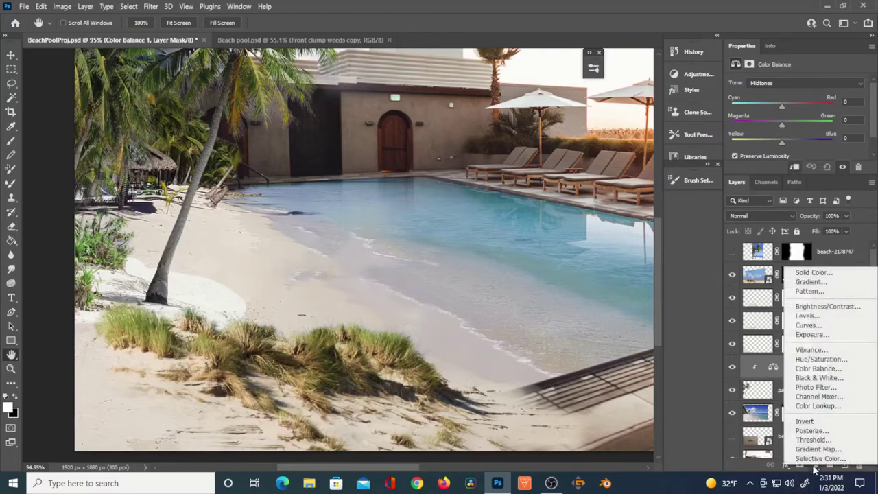
click(808, 316)
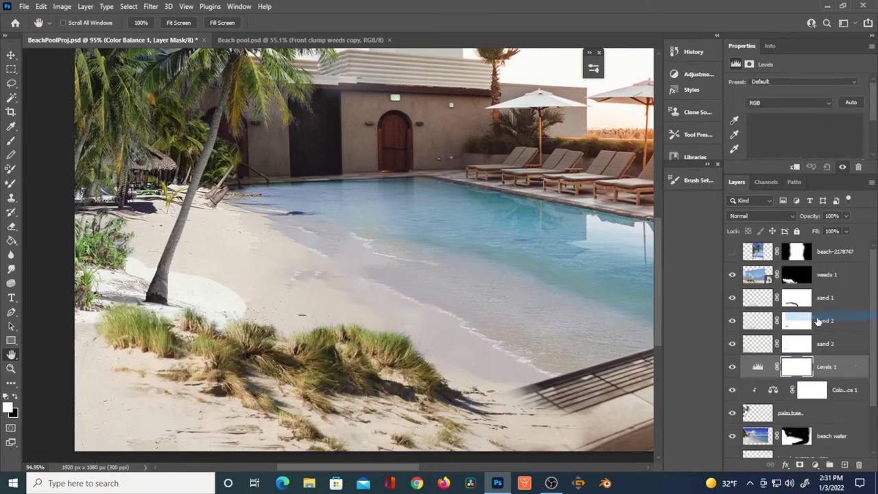
alt+click(763, 377)
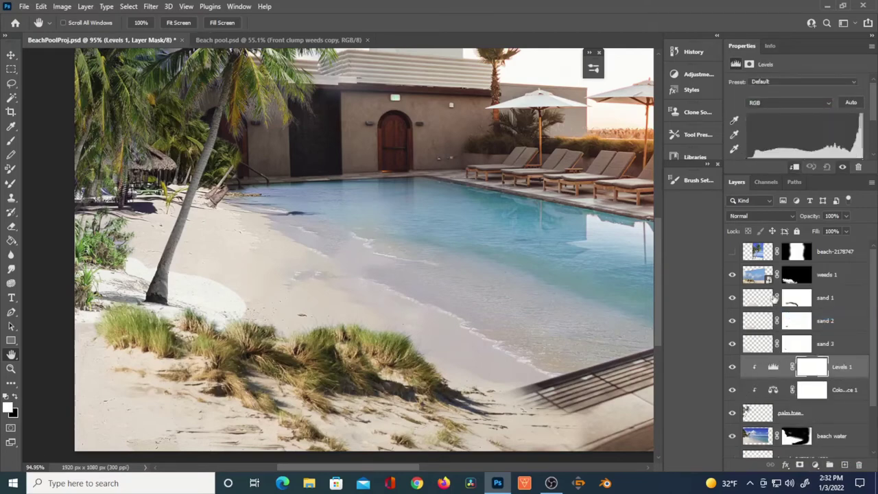
drag(778, 175, 761, 254)
drag(748, 167, 719, 160)
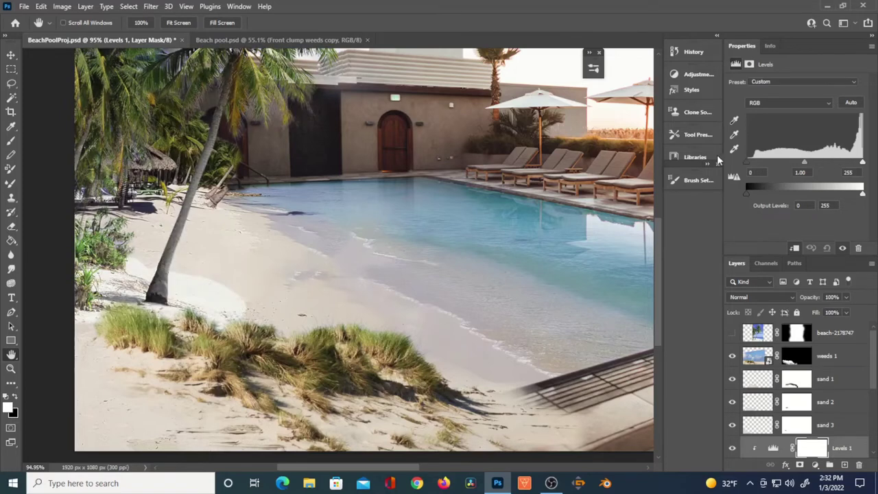
mouse_move(863, 167)
mouse_down()
mouse_move(840, 164)
mouse_move(877, 164)
mouse_up()
mouse_move(750, 195)
mouse_down()
mouse_move(791, 193)
mouse_move(734, 193)
mouse_up()
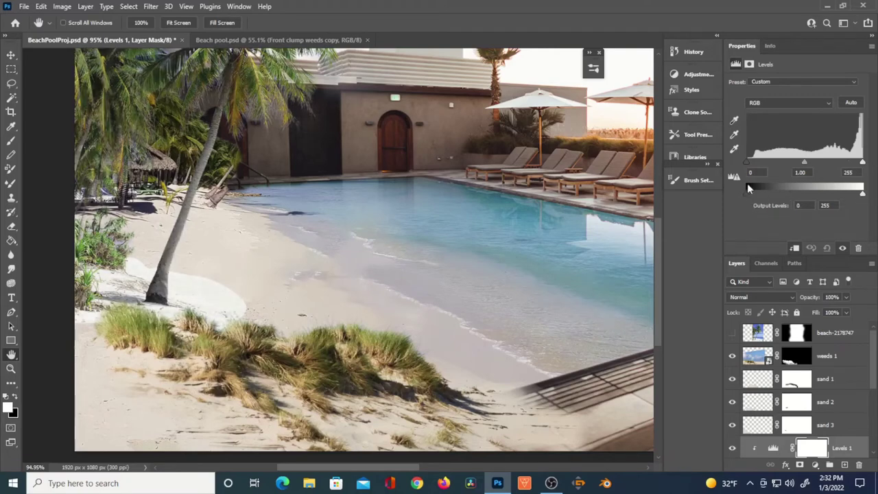
mouse_move(750, 163)
mouse_down()
mouse_move(797, 158)
mouse_move(696, 177)
mouse_up()
drag(748, 165, 808, 177)
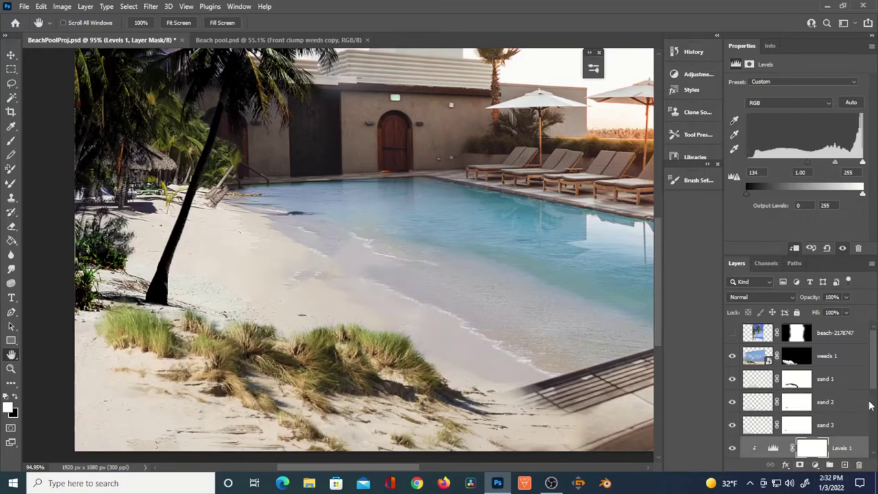
scroll(875, 372, down, 3)
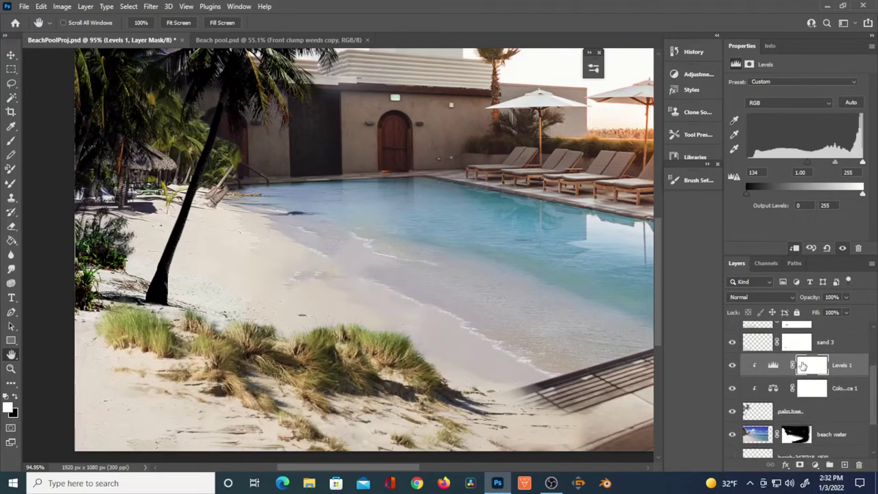
- Invert the Levels 1 mask and paint a small shadow back onto the sand by the trunk's base
click(805, 367)
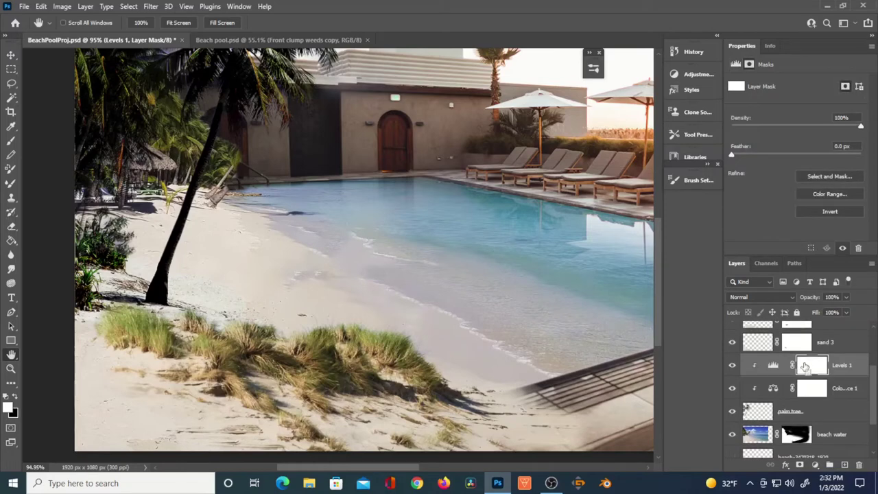
key(ctrl+i)
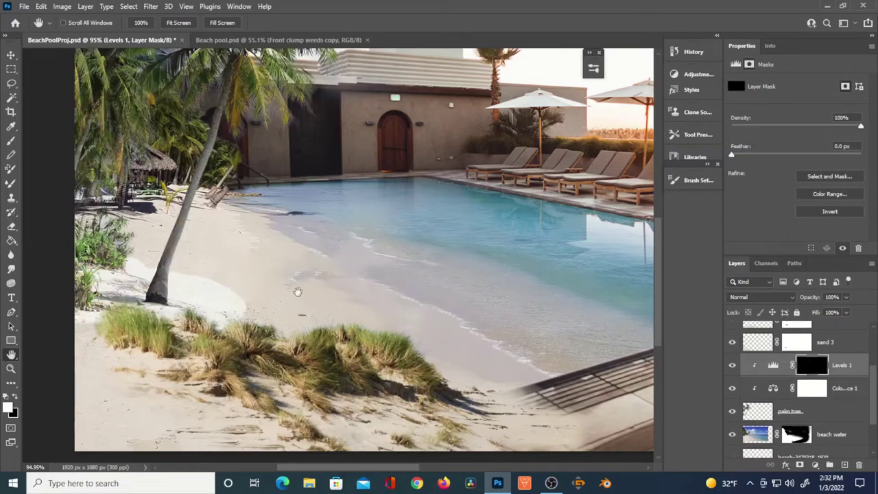
key(b)
key(bracketleft)
key(bracketleft)
key(bracketleft)
key(bracketleft)
key(bracketleft)
key(bracketleft)
key(bracketleft)
key(bracketleft)
key(bracketleft)
key(bracketleft)
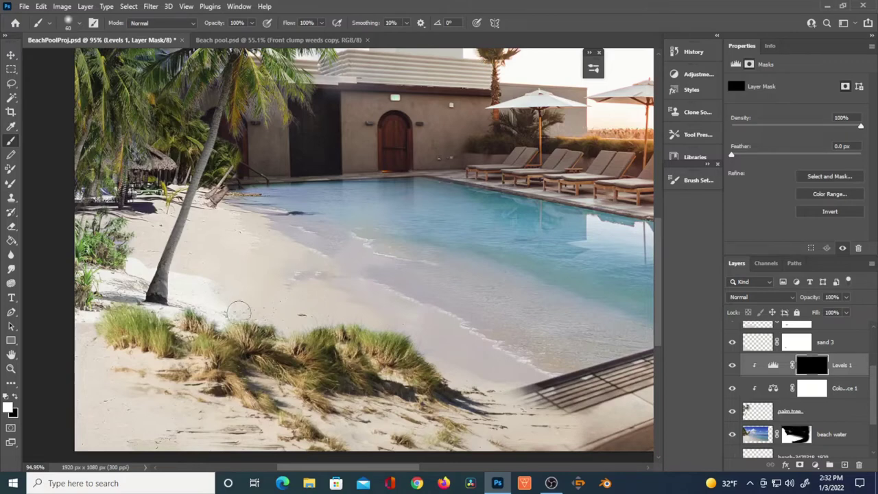
key(bracketleft)
key(bracketleft)
mouse_move(186, 272)
mouse_down()
mouse_move(208, 281)
mouse_move(188, 278)
mouse_up()
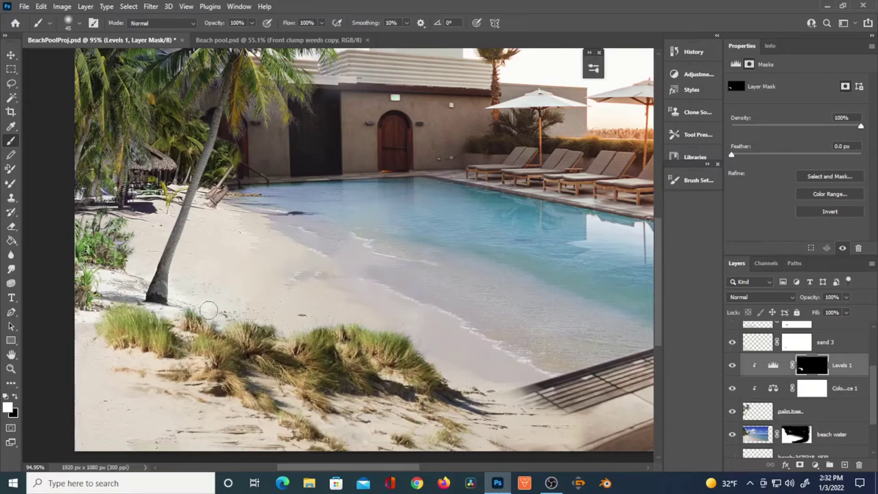
mouse_move(81, 324)
mouse_down()
mouse_move(113, 290)
mouse_move(110, 277)
mouse_move(125, 277)
mouse_up()
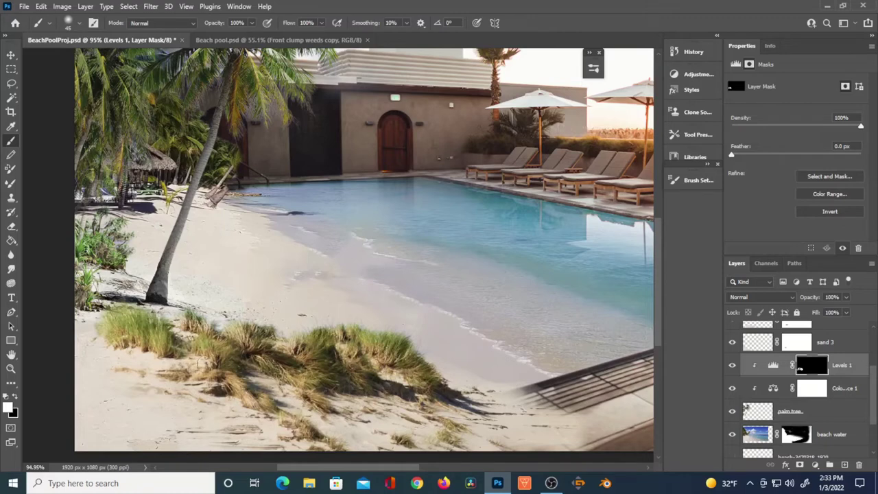
key(x)
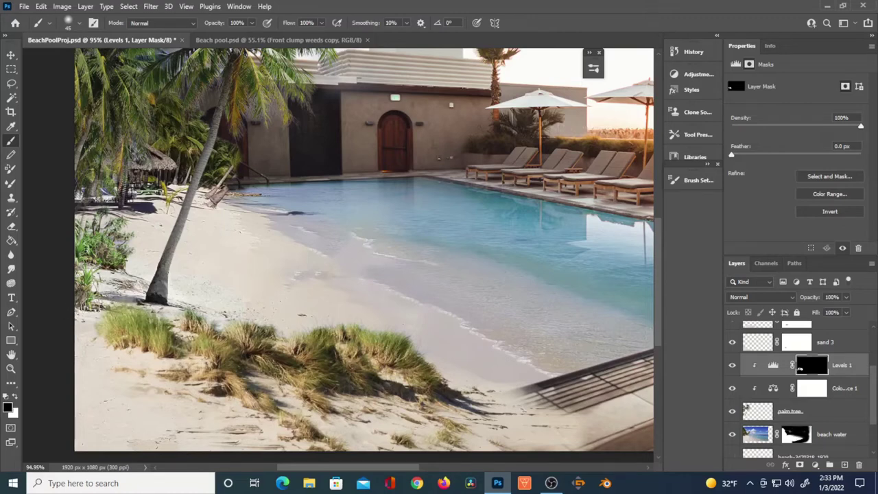
click(802, 394)
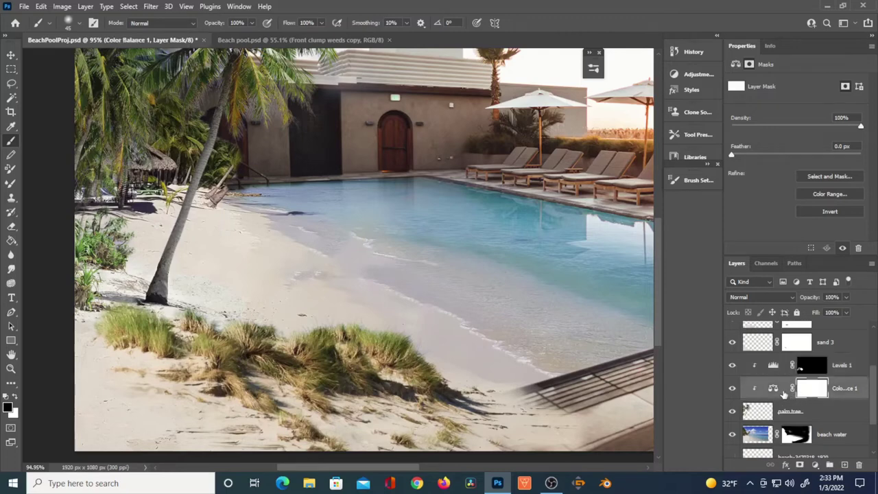
- Set the Color Balance midtones to +11, -18, -20 toward red, magenta and yellow
click(773, 388)
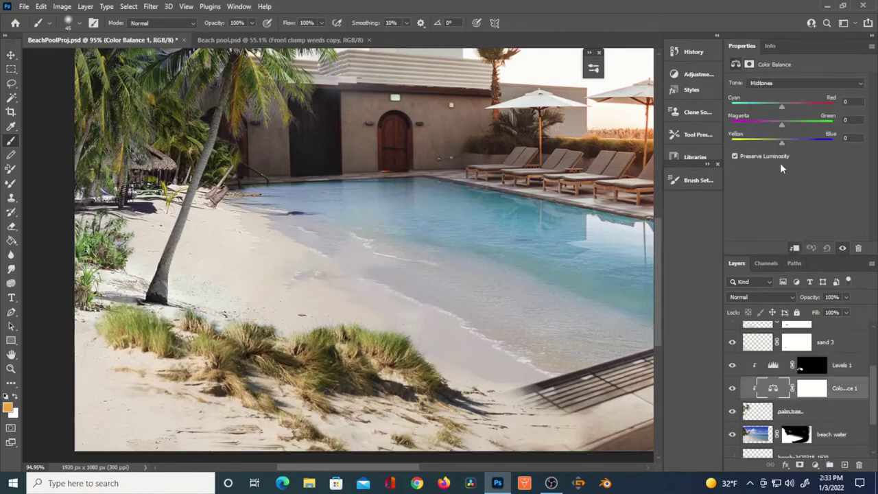
mouse_move(782, 142)
mouse_down()
mouse_move(722, 147)
mouse_move(841, 153)
mouse_move(750, 142)
mouse_move(781, 147)
mouse_move(773, 148)
mouse_move(770, 124)
mouse_move(759, 123)
mouse_move(808, 133)
mouse_move(719, 126)
mouse_move(790, 134)
mouse_up()
mouse_move(782, 108)
mouse_down()
mouse_move(755, 109)
mouse_move(837, 126)
mouse_move(772, 115)
mouse_up()
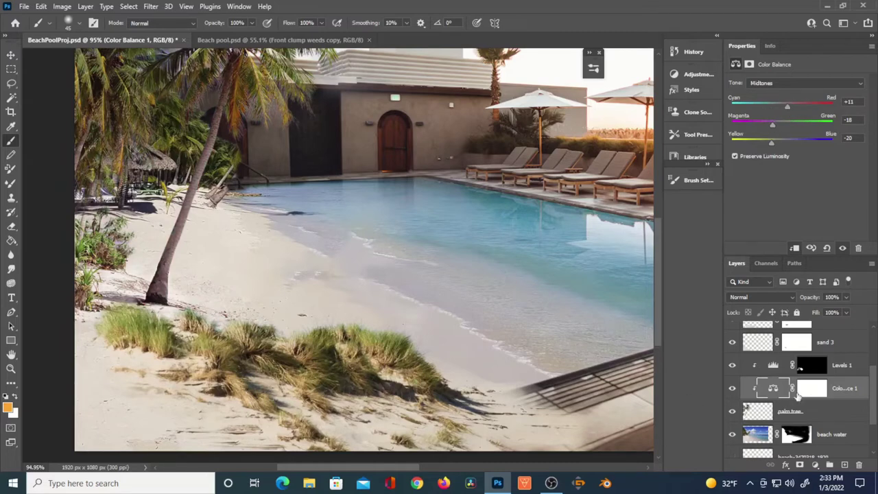
click(732, 390)
click(732, 389)
- Invert the Color Balance mask, paint the tint onto the sand, and shift sand 4 273 px right
click(806, 391)
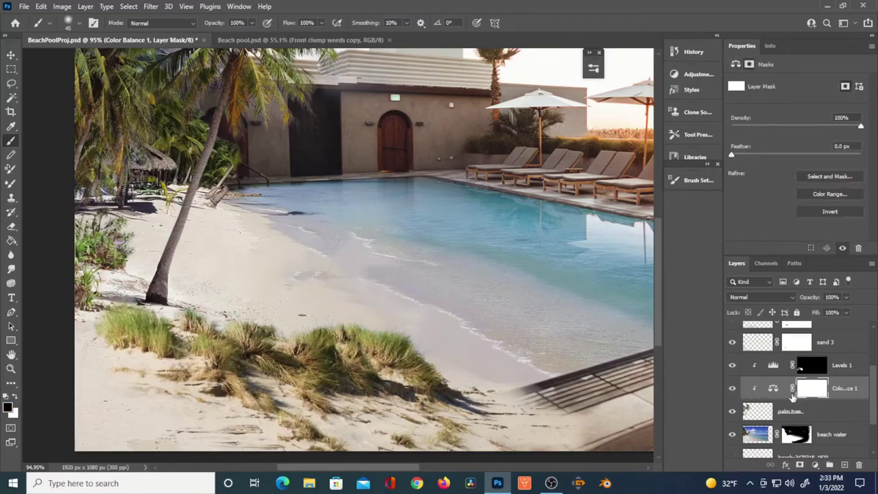
key(ctrl+i)
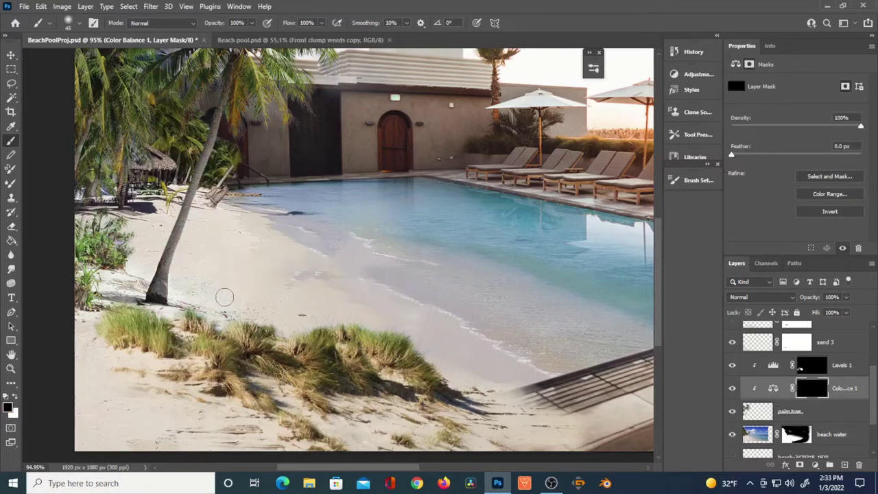
key(x)
mouse_move(189, 297)
mouse_down()
mouse_move(213, 298)
mouse_move(228, 311)
mouse_move(247, 294)
mouse_up()
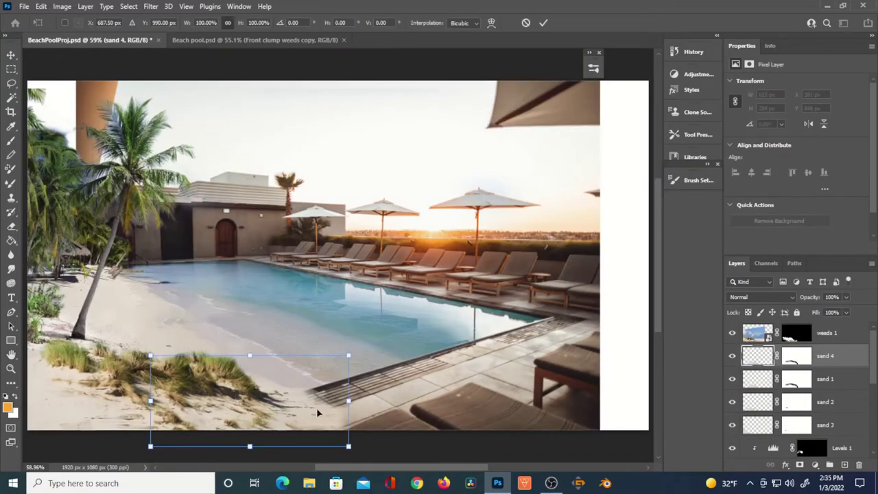
drag(316, 408, 434, 407)
- Commit sand 4's position and replace its mask with a fresh inverted, all-hiding mask
key(Return)
click(796, 356)
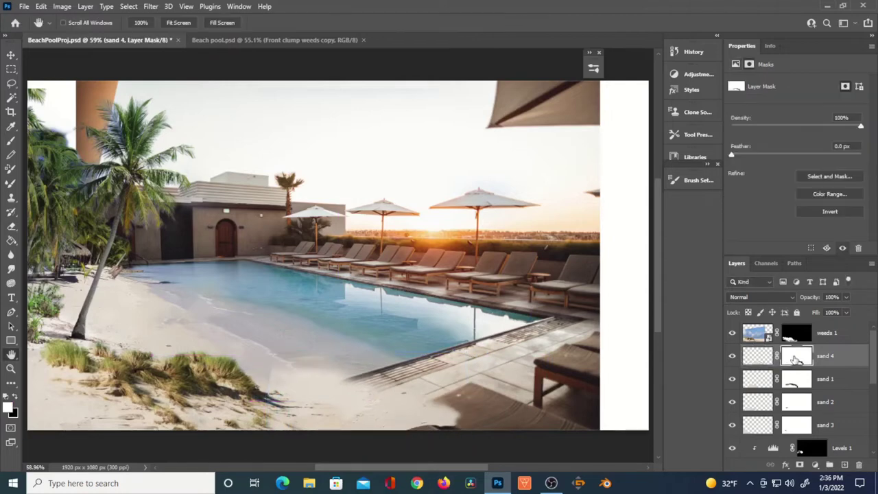
right_click(797, 359)
click(794, 380)
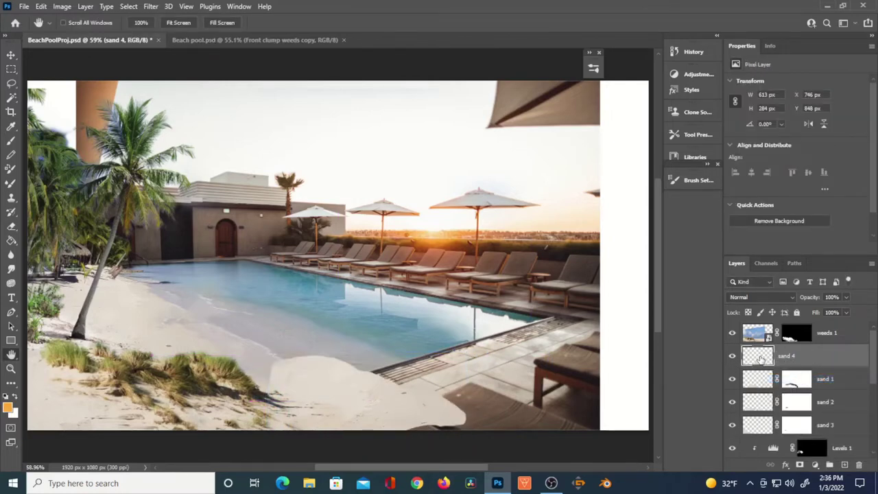
click(800, 464)
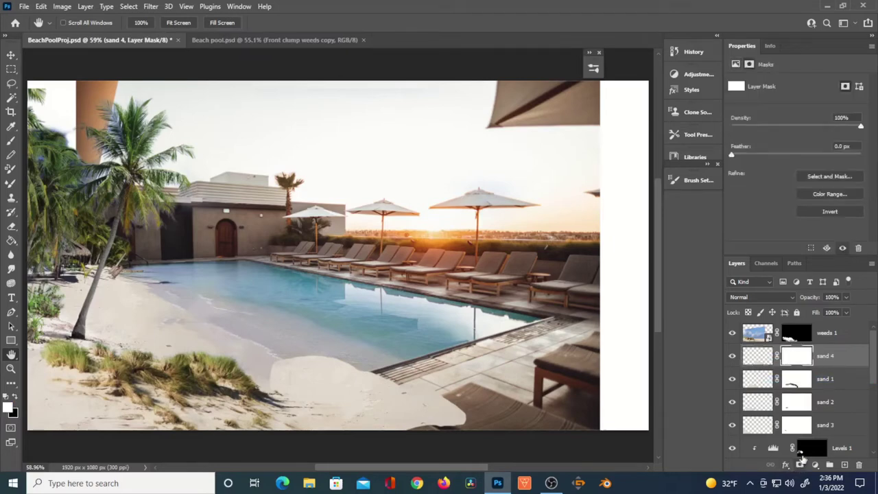
key(ctrl+i)
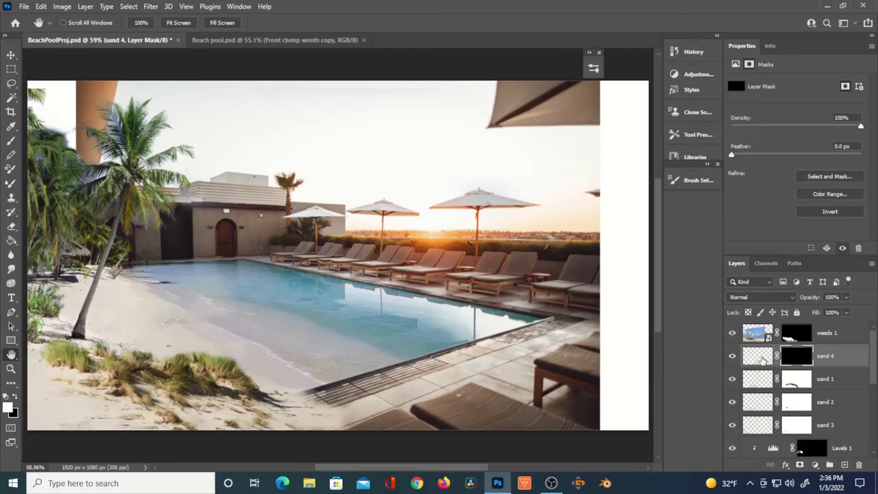
click(757, 359)
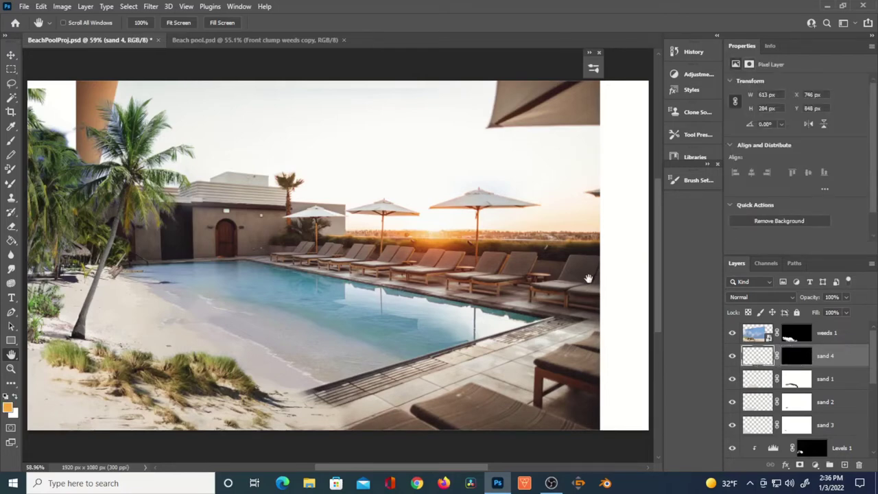
- Pick the Dirt Brush with 289% scattering, smoothing, and 100% size and angle jitter
drag(695, 164, 695, 220)
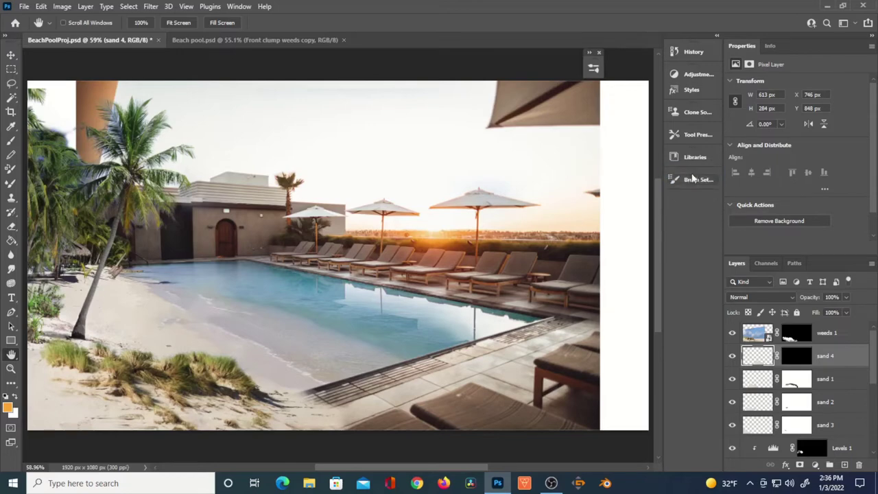
click(693, 178)
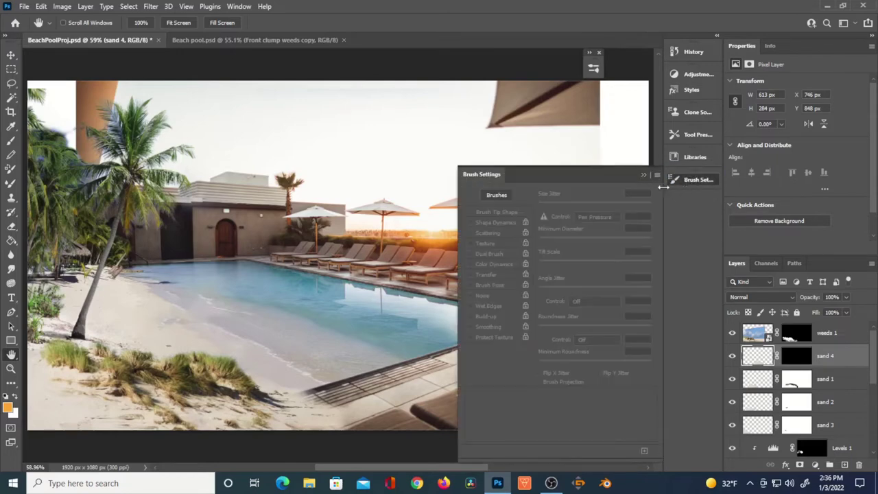
click(497, 195)
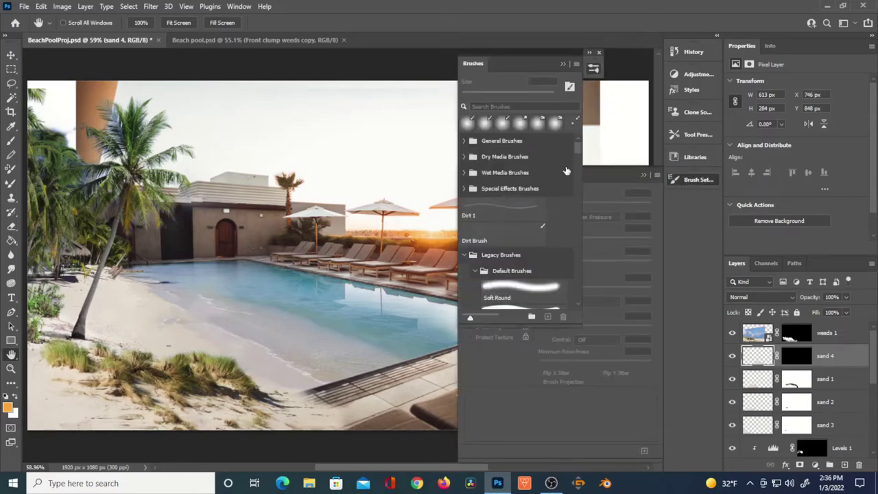
click(499, 238)
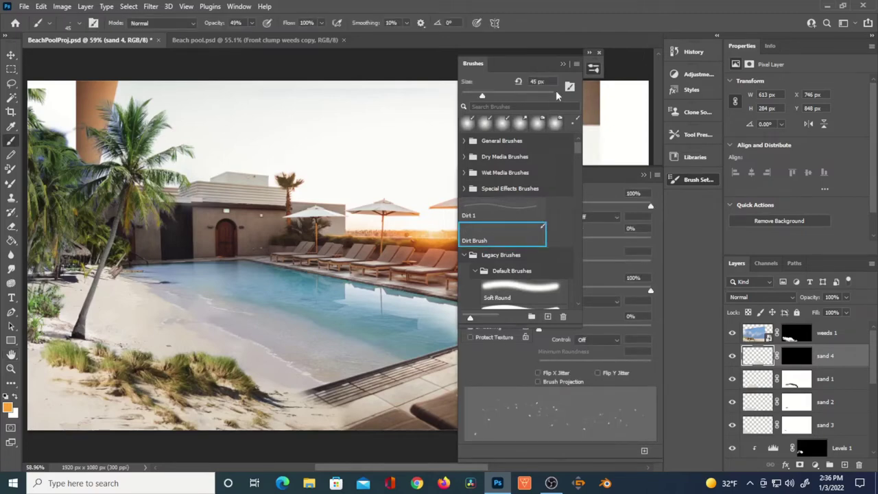
click(563, 63)
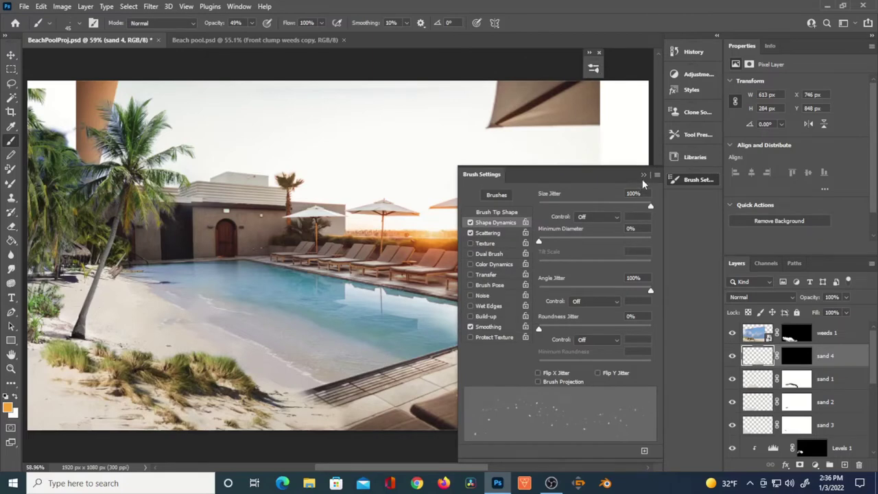
click(489, 234)
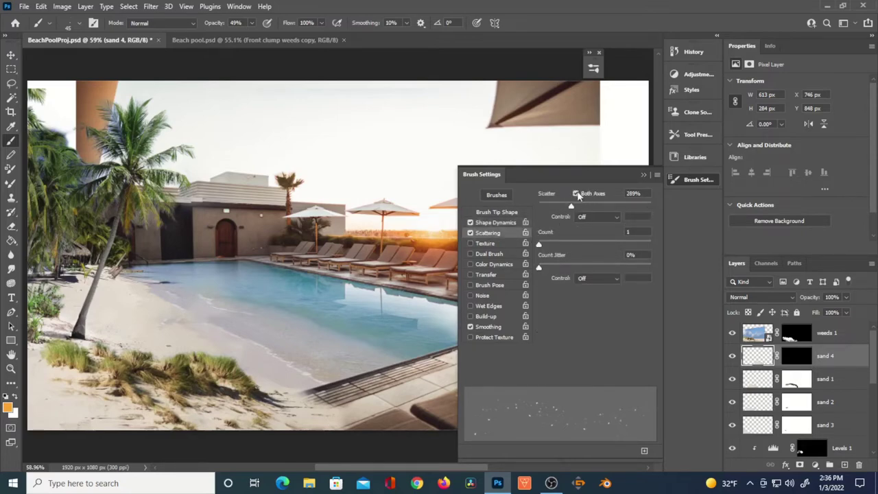
click(487, 328)
click(495, 224)
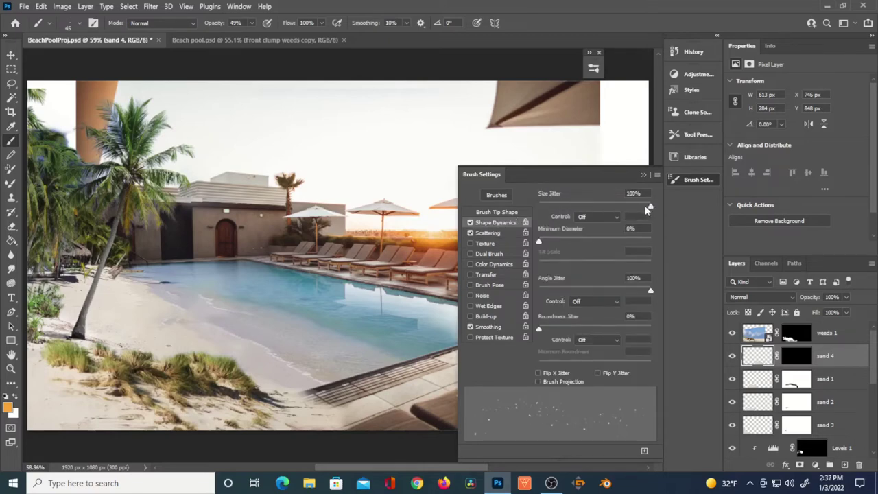
click(796, 356)
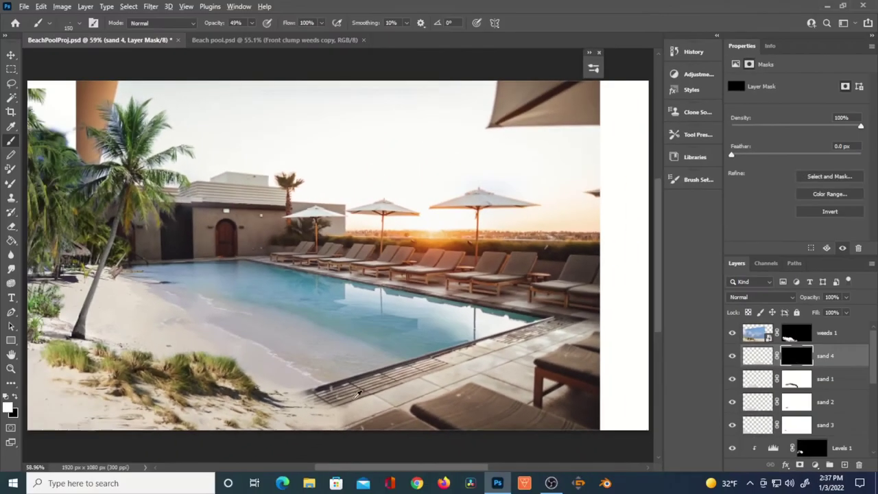
- Paint fine sand specks into sand 4's mask over the pool grate and deck tiles
scroll(353, 322, up, 3)
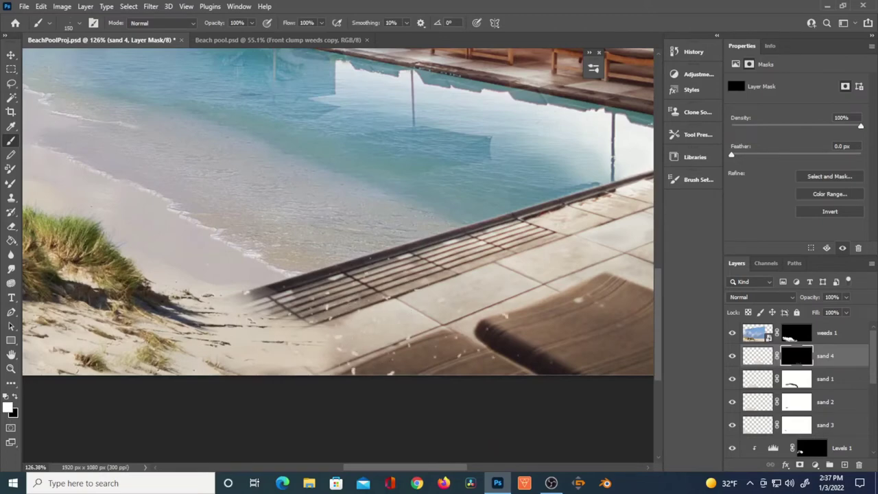
key(bracketleft)
key(bracketleft)
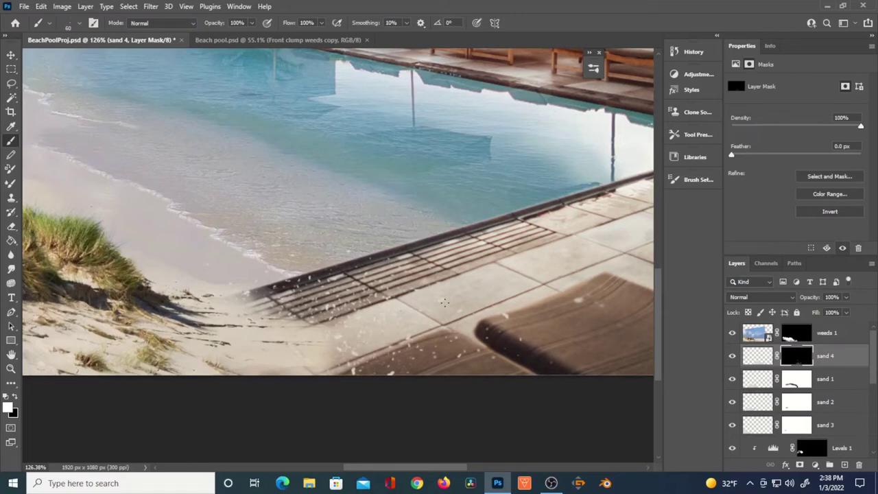
key(bracketleft)
key(bracketleft)
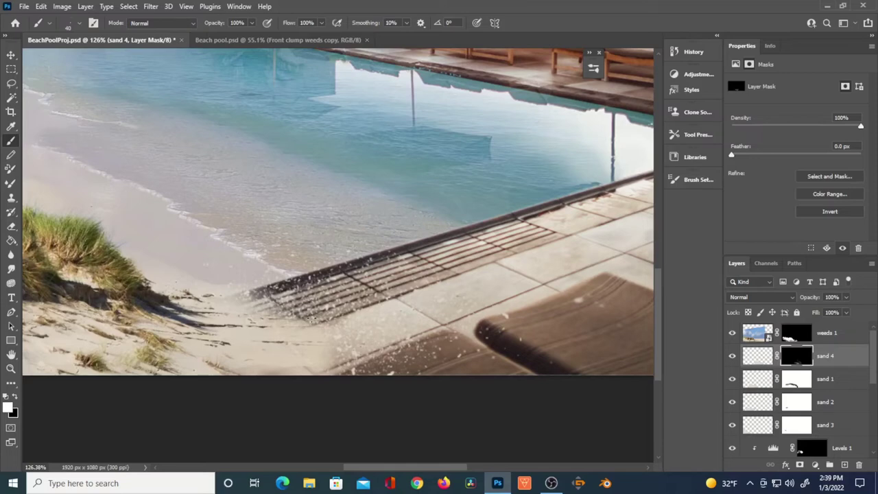
key(bracketright)
scroll(337, 217, up, 1)
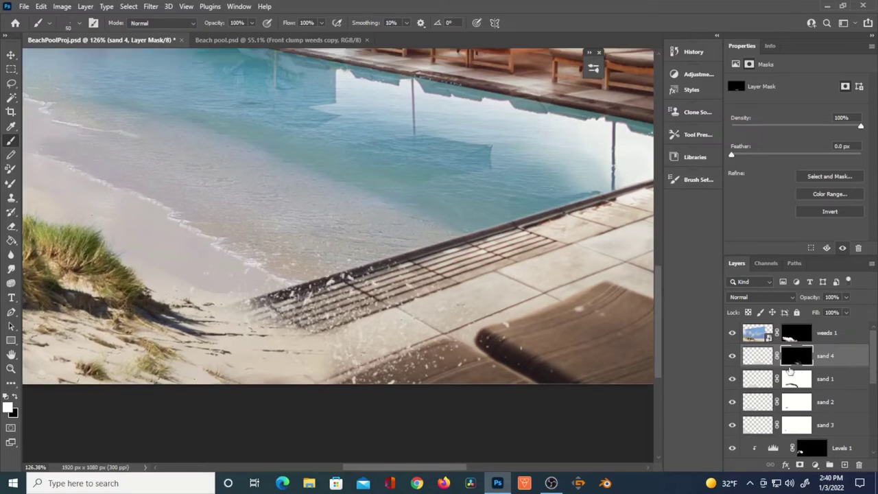
click(733, 356)
click(732, 356)
click(755, 359)
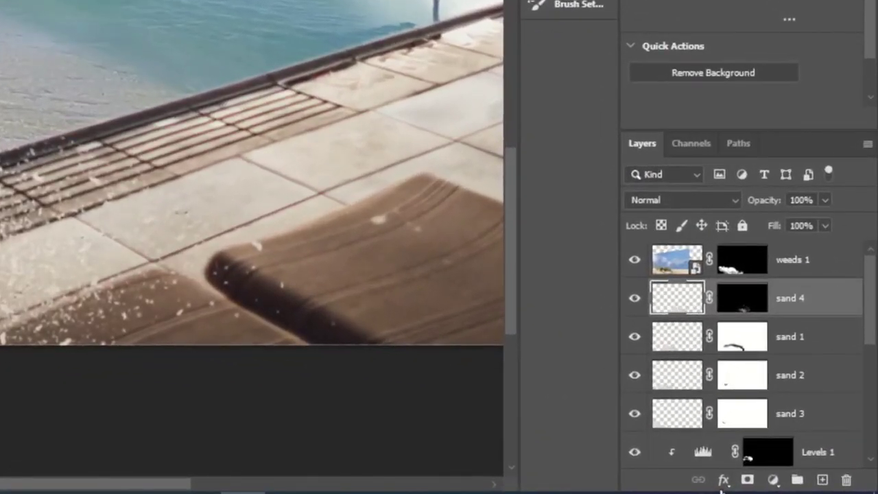
- Give sand 4 a Drop Shadow at 22% opacity, 4 px distance, 10% spread, 3 px size
click(741, 476)
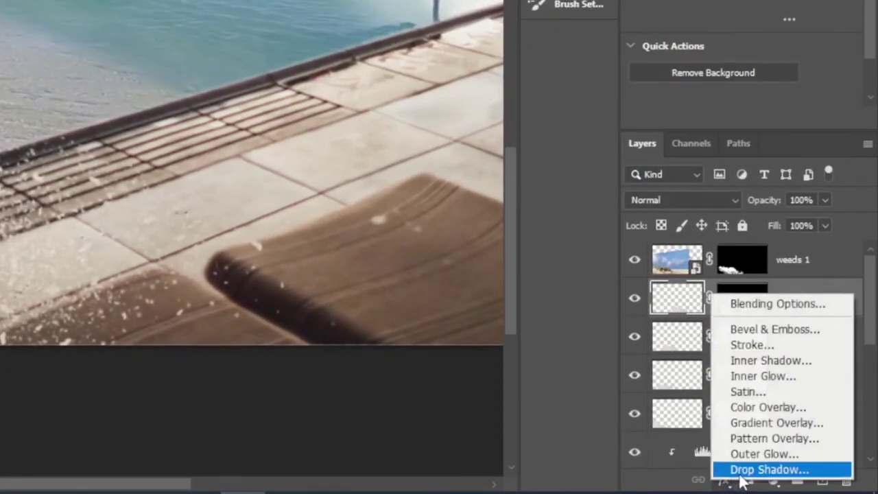
click(738, 473)
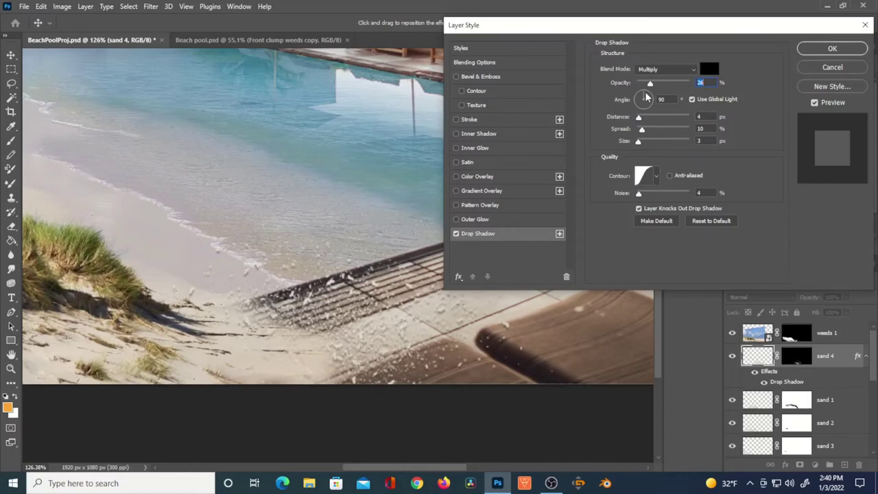
drag(645, 98, 648, 99)
mouse_move(651, 83)
mouse_down()
mouse_move(690, 83)
mouse_move(621, 83)
mouse_move(663, 85)
mouse_move(649, 93)
mouse_up()
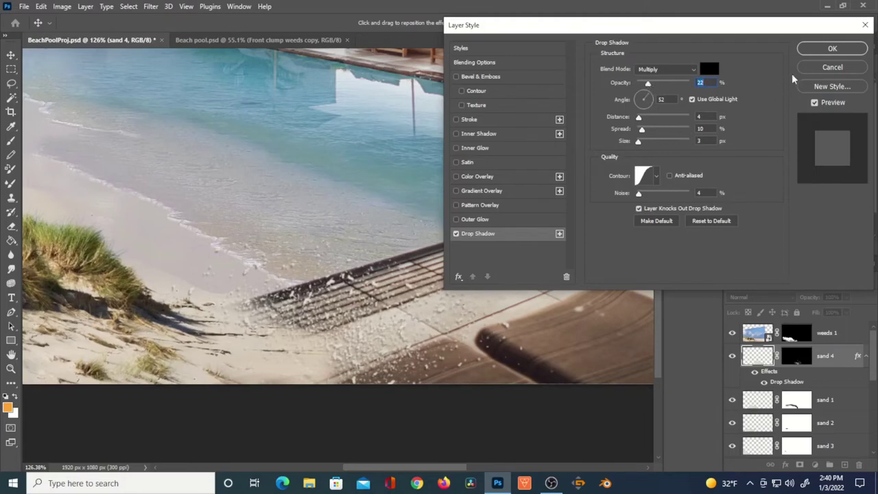
click(830, 51)
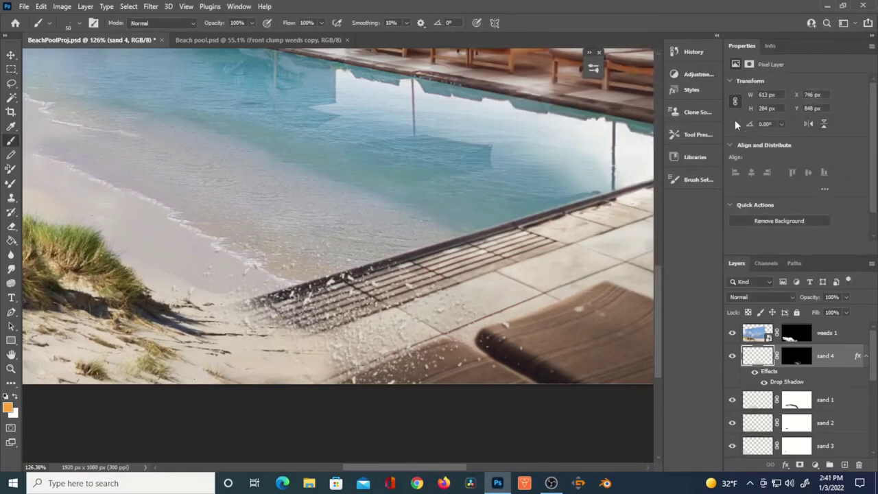
- Set a black brush at 45% opacity and 65% flow on sand 4's mask to thin deck specks
click(733, 357)
click(733, 356)
click(784, 359)
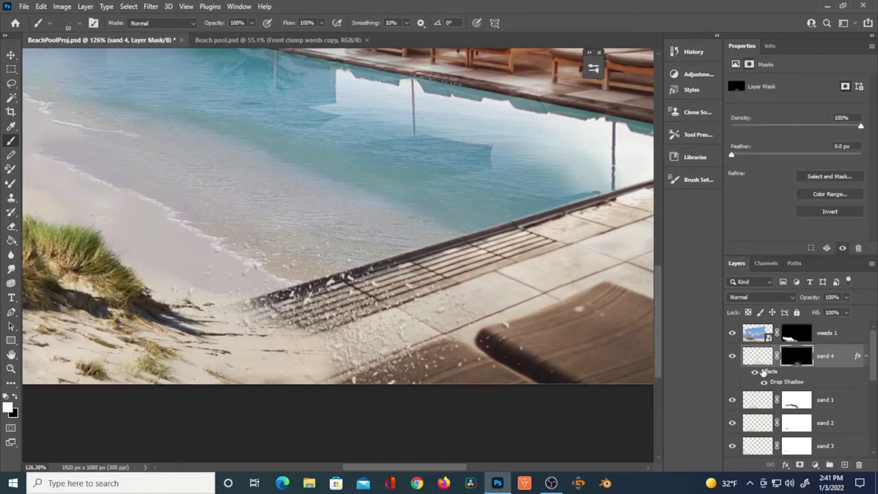
key(x)
key(bracketright)
key(bracketright)
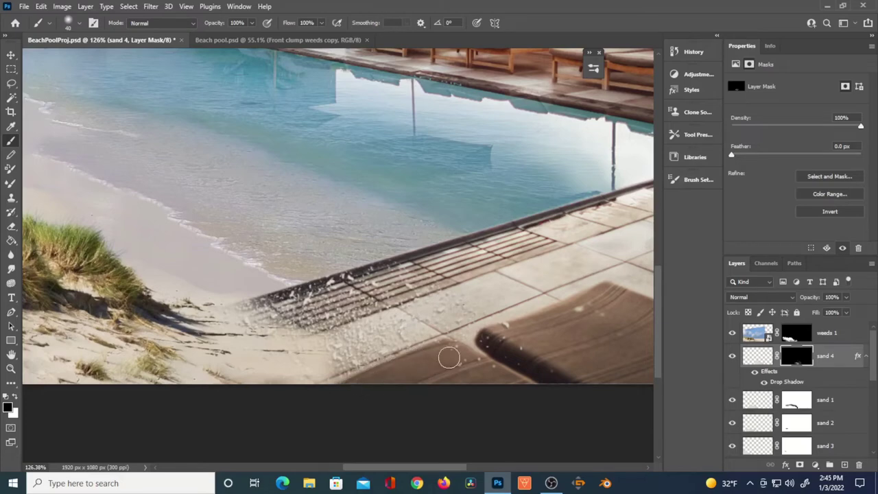
key(4)
key(5)
key(shift+6)
key(shift+5)
key(bracketleft)
key(bracketleft)
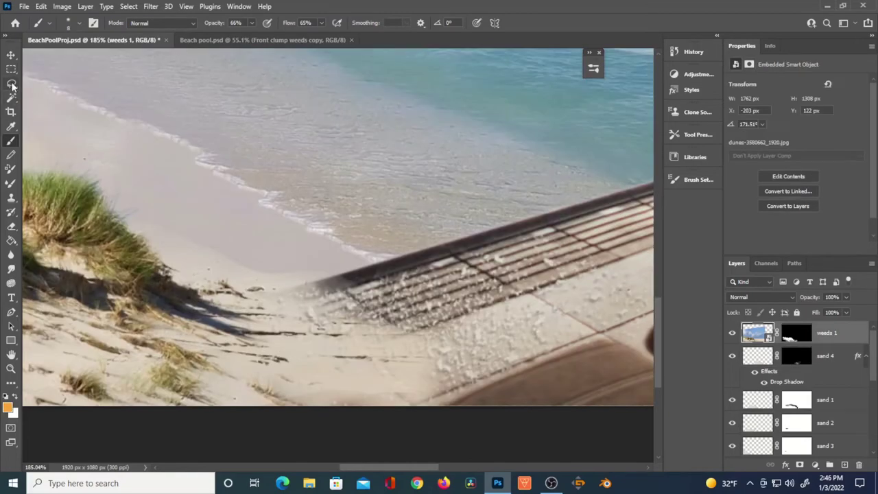
- Lasso a dune sand patch and copy it to a new layer named 'extra sand clumps'
click(11, 83)
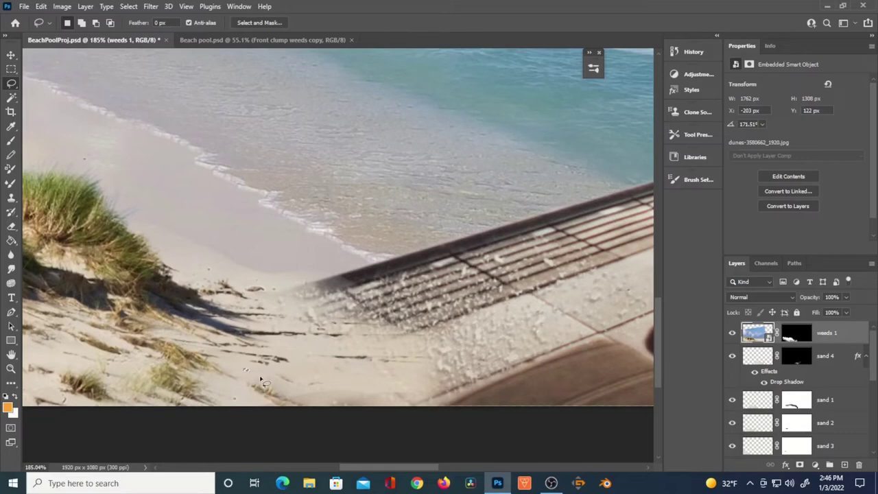
key(shift)
mouse_move(288, 374)
mouse_down()
mouse_move(299, 372)
mouse_move(288, 372)
mouse_up()
key(ctrl+j)
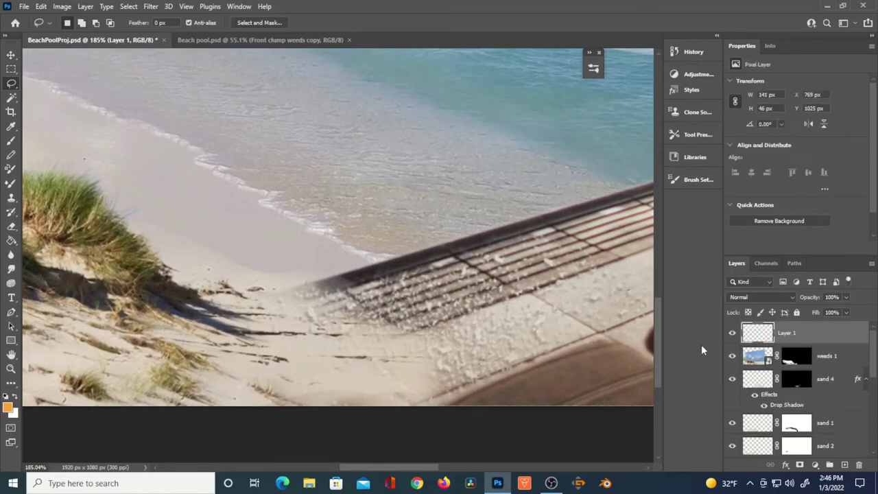
alt+click(731, 334)
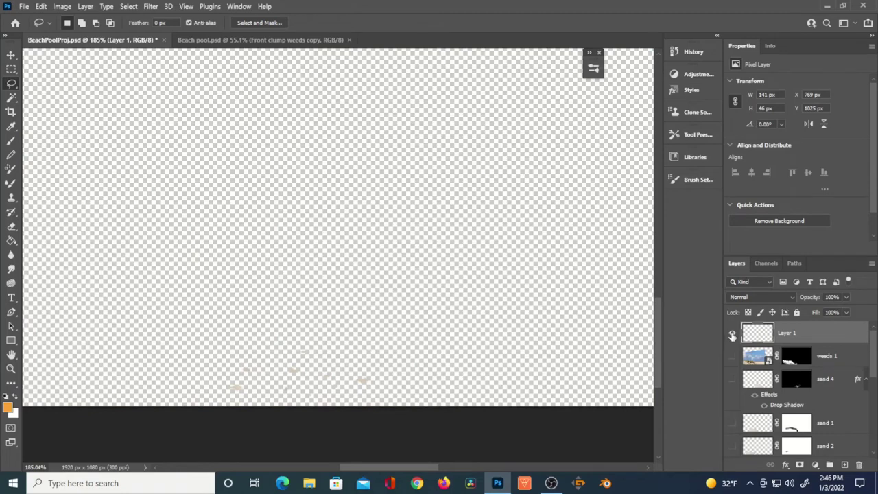
alt+click(731, 335)
double_click(787, 334)
text(sand)
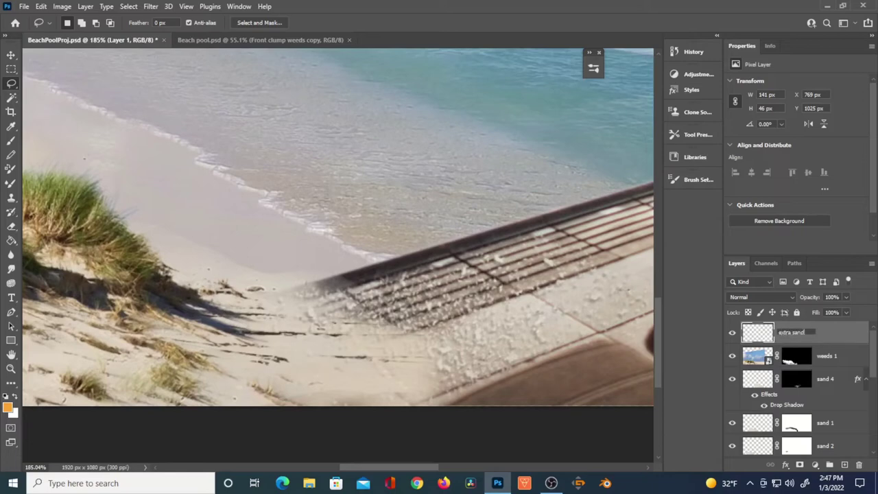
text(xtra sand clumps)
click(758, 336)
- Move the extra sand clumps layer up onto the grate area
key(ctrl+t)
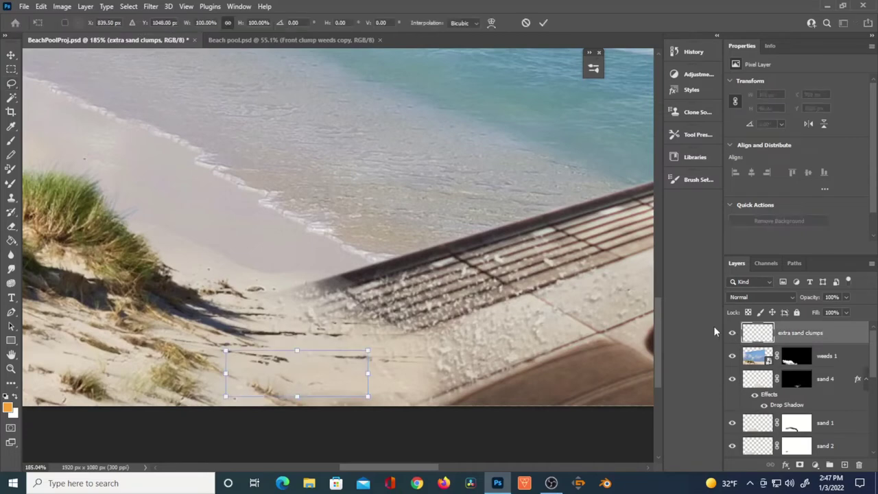
drag(311, 375, 545, 296)
click(543, 23)
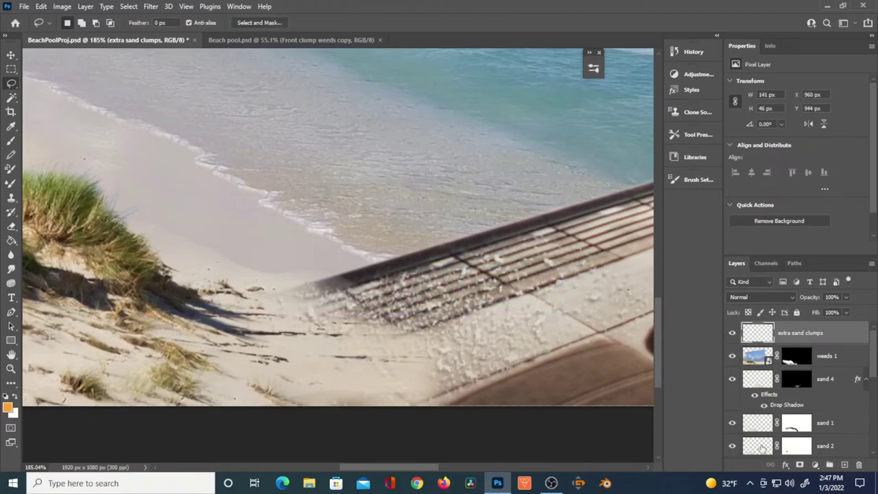
click(786, 465)
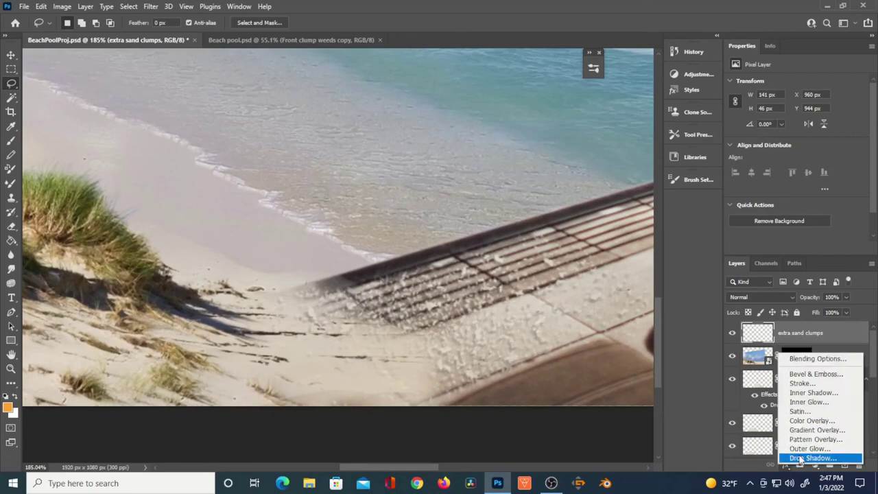
- Give extra sand clumps a 39% opacity, 41° Drop Shadow, then duplicate the layer
click(801, 458)
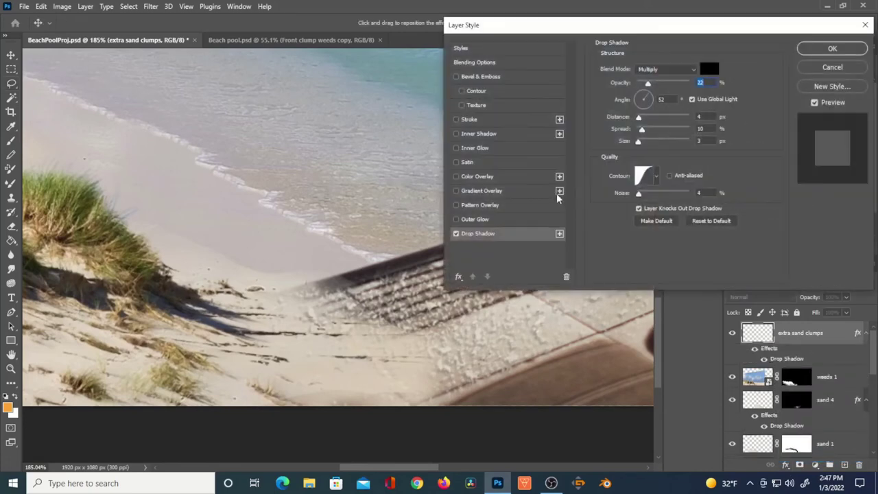
drag(520, 28, 93, 20)
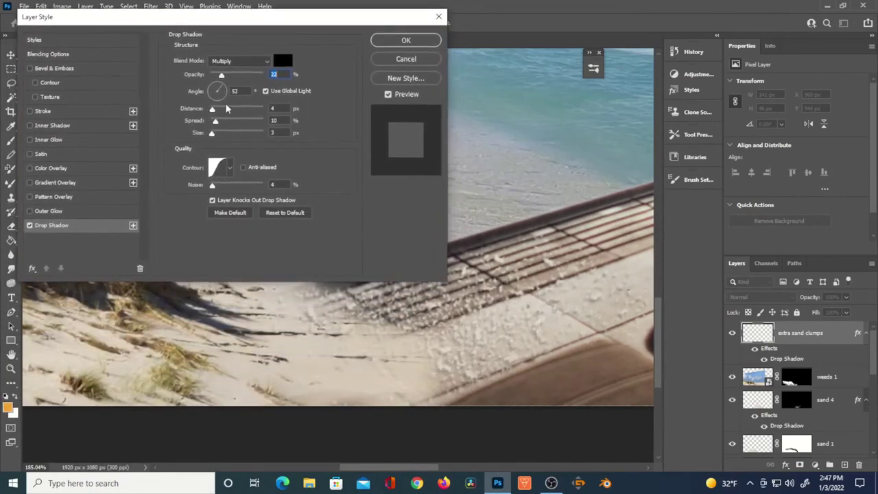
drag(226, 77, 273, 76)
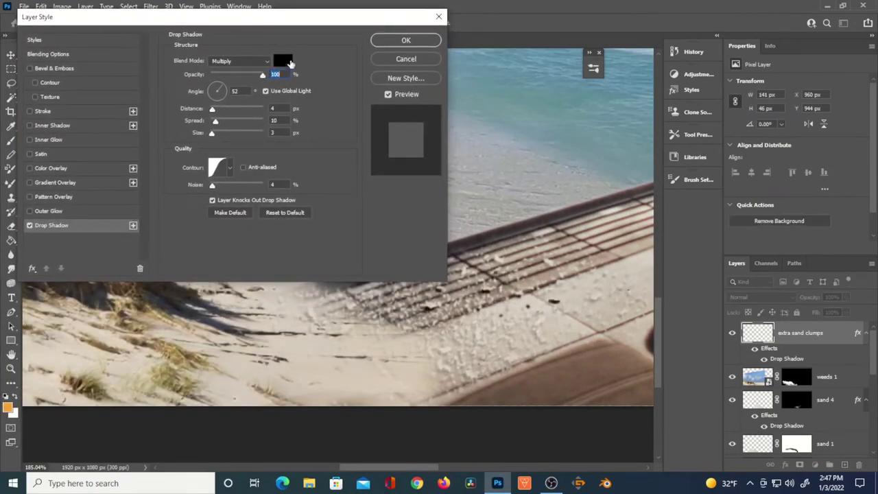
drag(304, 21, 287, 17)
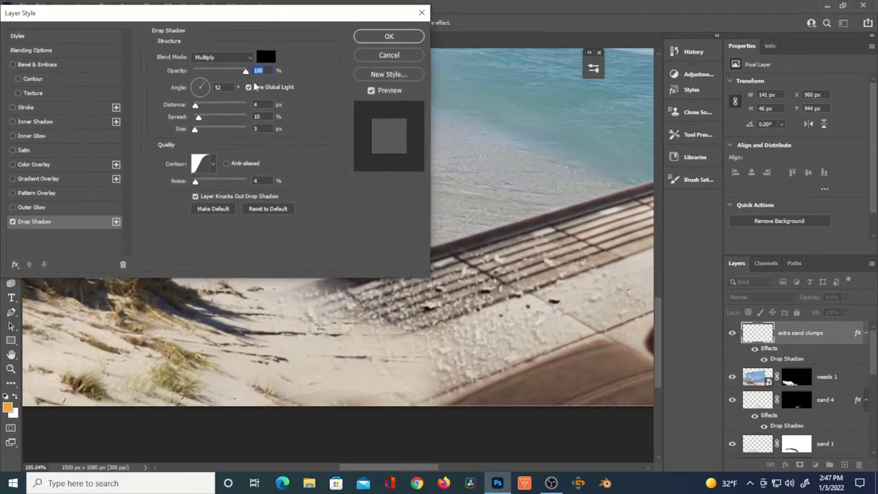
drag(212, 90, 209, 85)
key(Up)
key(Up)
key(Up)
key(Up)
key(Up)
drag(246, 71, 218, 76)
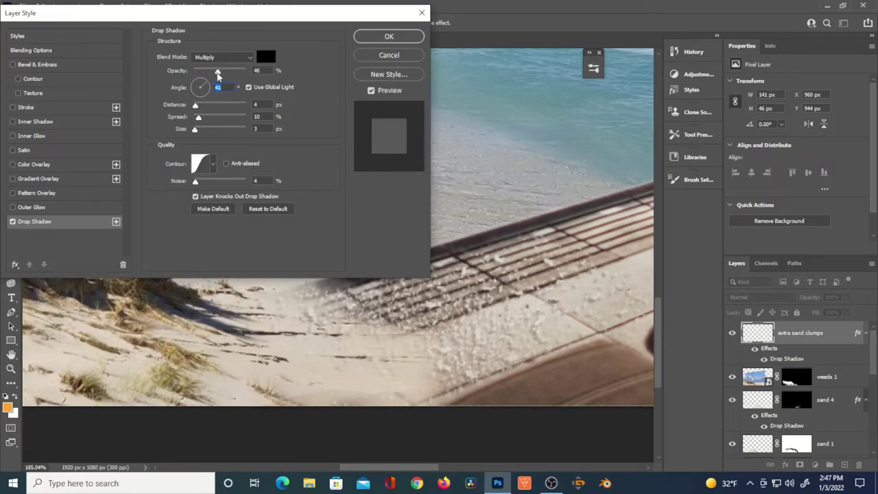
drag(212, 76, 216, 77)
click(369, 41)
key(ctrl+j)
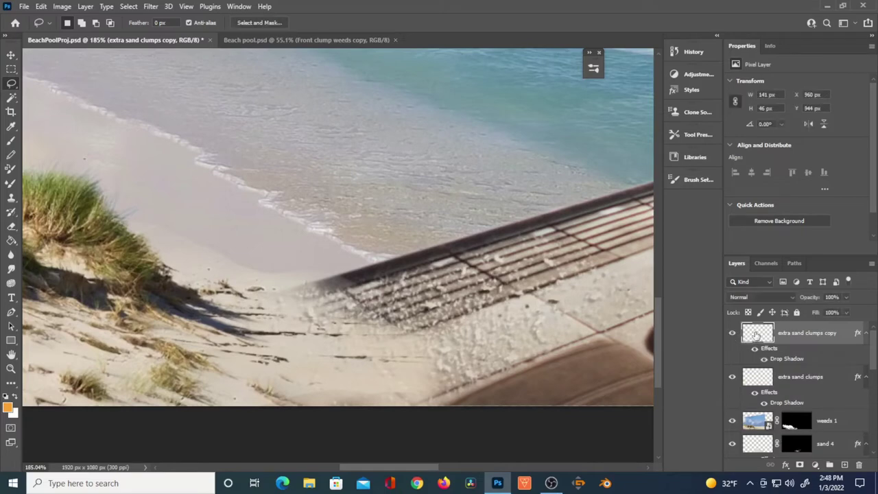
- Nudge the extra sand clumps copy down-left, then move and tilt sand 4 copy to match the deck
key(ctrl+t)
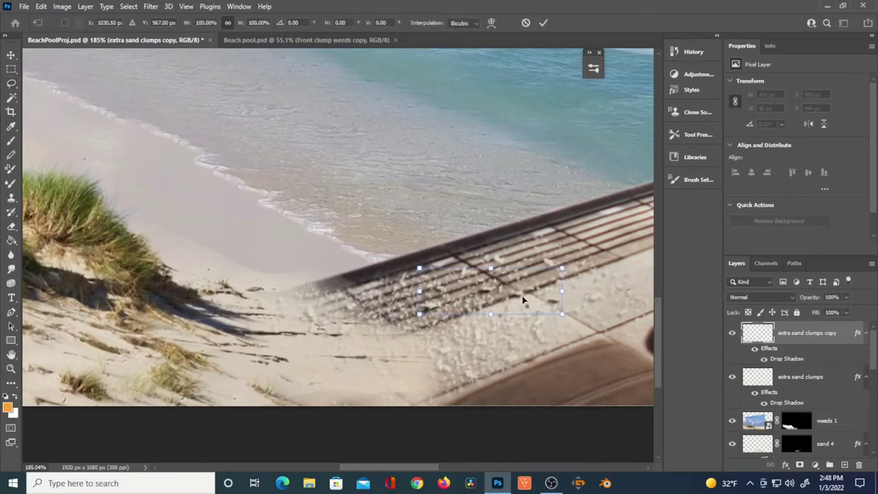
mouse_move(507, 305)
mouse_down()
mouse_move(449, 329)
mouse_move(489, 350)
mouse_up()
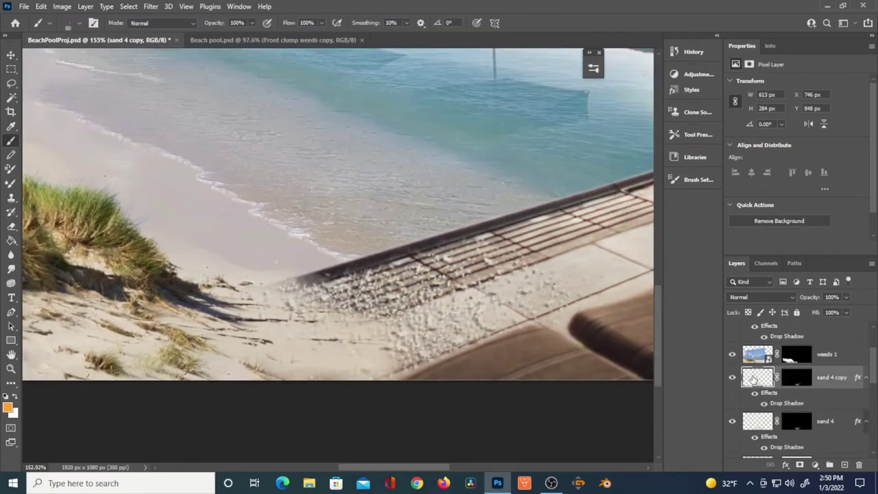
key(ctrl+t)
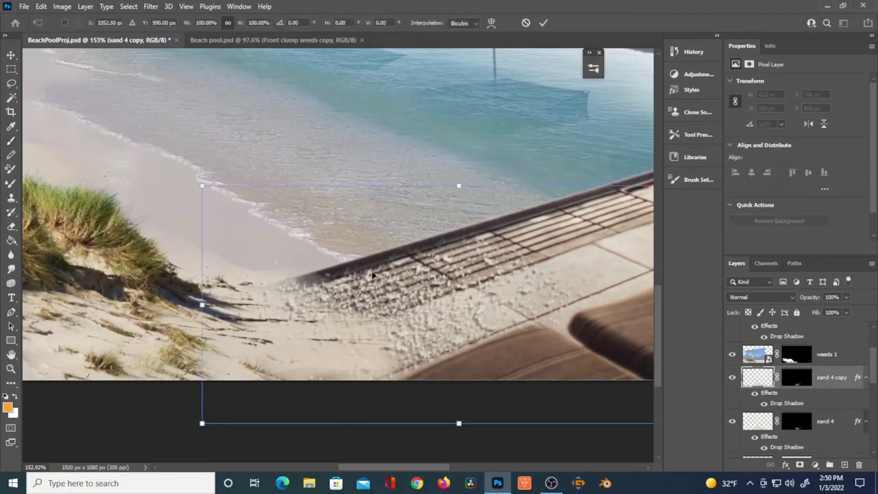
drag(389, 306, 227, 341)
drag(566, 215, 591, 291)
mouse_move(381, 330)
mouse_down()
mouse_move(356, 355)
mouse_move(349, 340)
mouse_move(450, 334)
mouse_move(387, 345)
mouse_up()
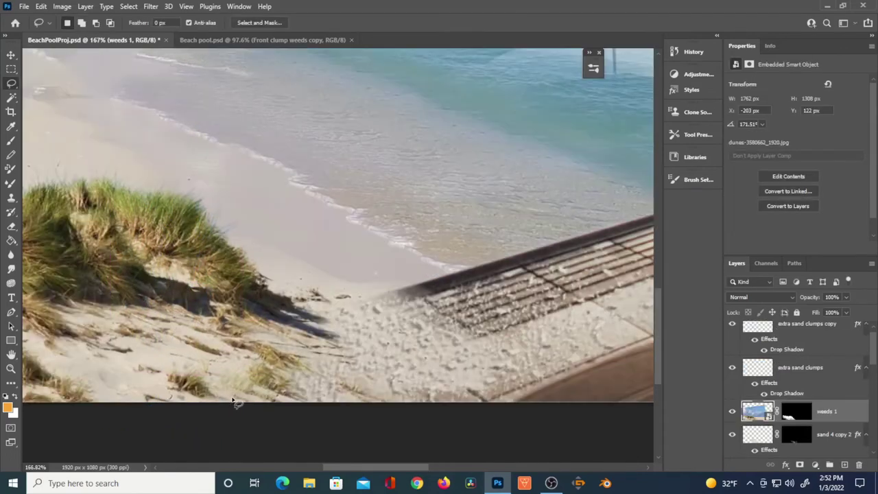
- Copy a lassoed dune grass clump to its own layer and place it beside the boardwalk
mouse_move(206, 369)
mouse_down()
mouse_move(157, 376)
mouse_move(163, 392)
mouse_move(183, 403)
mouse_move(233, 396)
mouse_up()
key(ctrl+j)
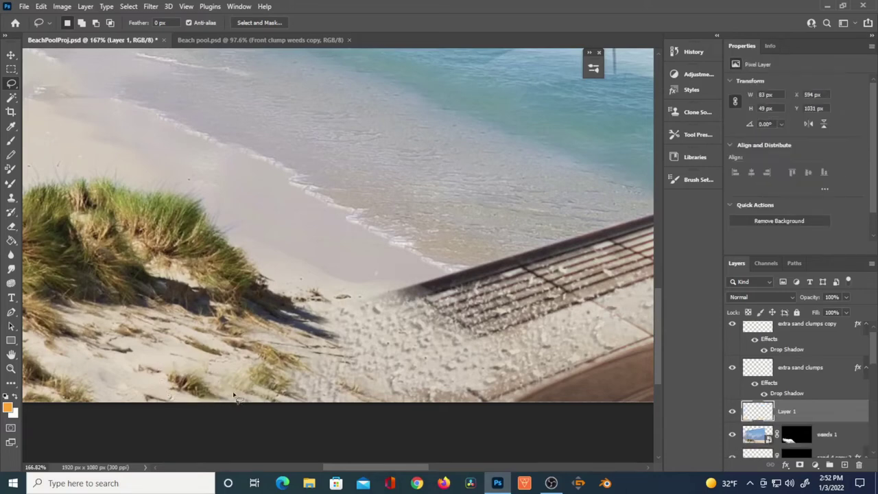
key(ctrl+t)
drag(210, 384, 397, 339)
key(Return)
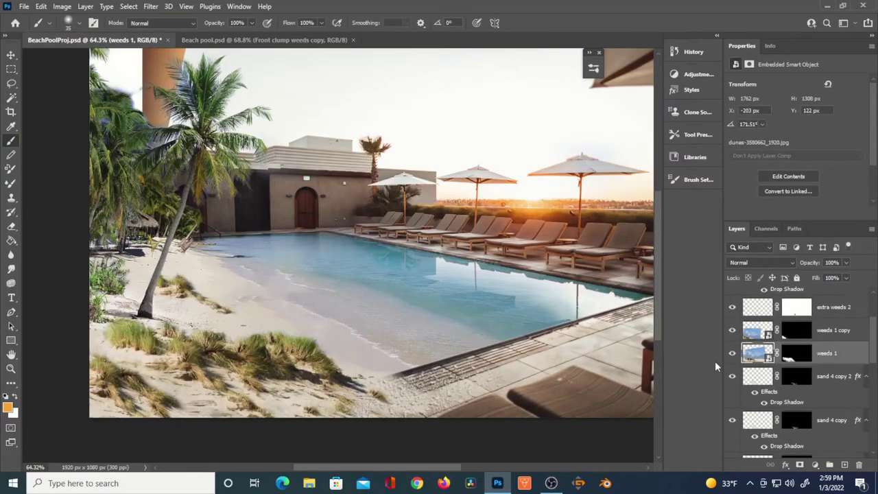
- Flip the weeds 1 grass layer horizontally, rotate it to about -157° and shift it down-left
key(ctrl+t)
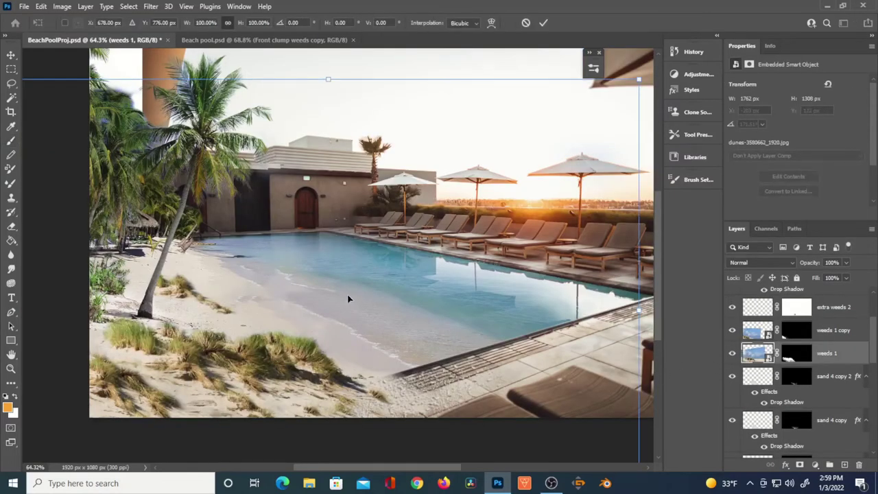
right_click(331, 230)
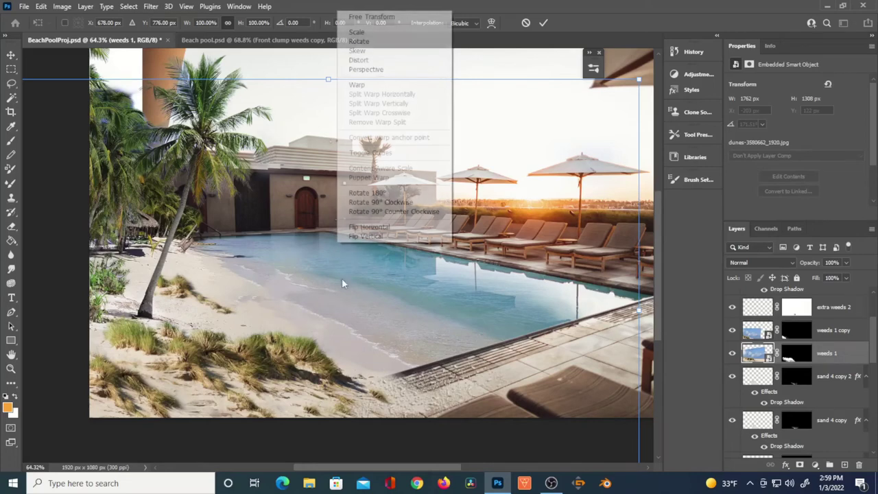
click(382, 235)
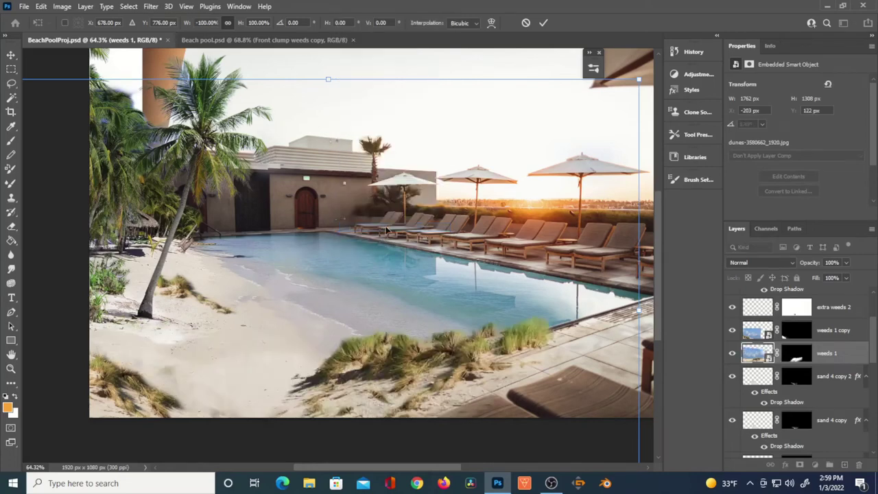
drag(649, 66, 636, 76)
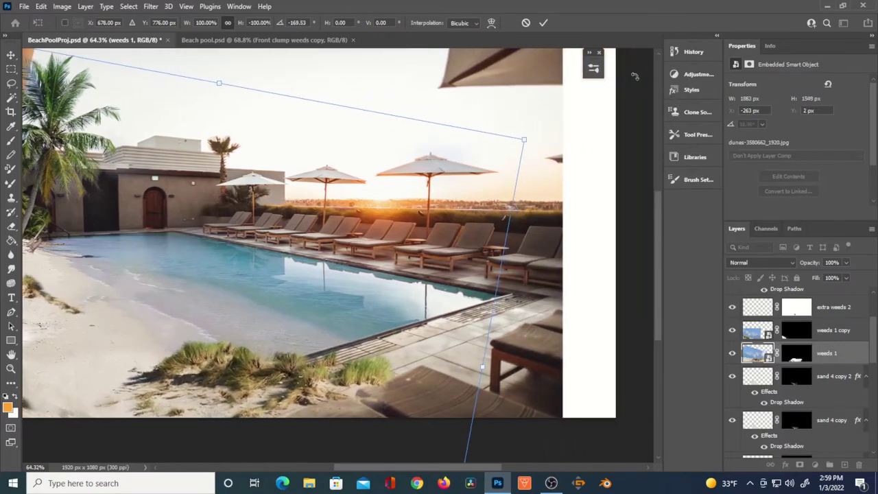
scroll(238, 315, up, 2)
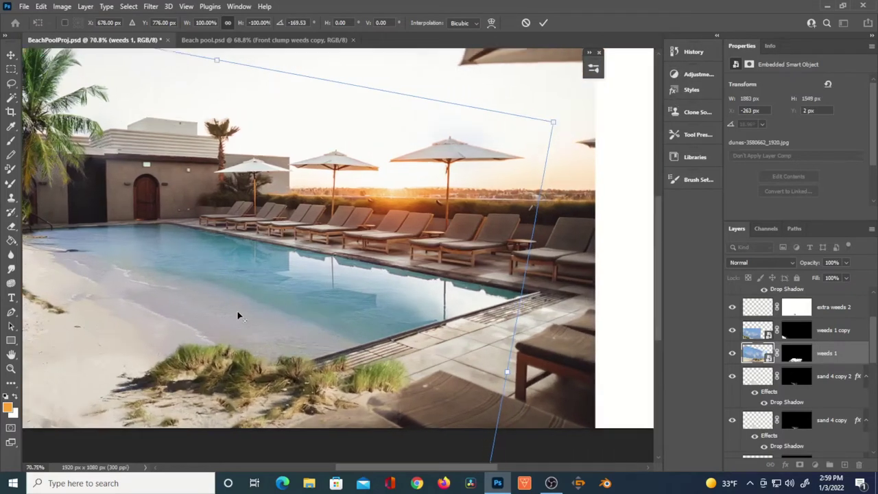
scroll(238, 316, down, 8)
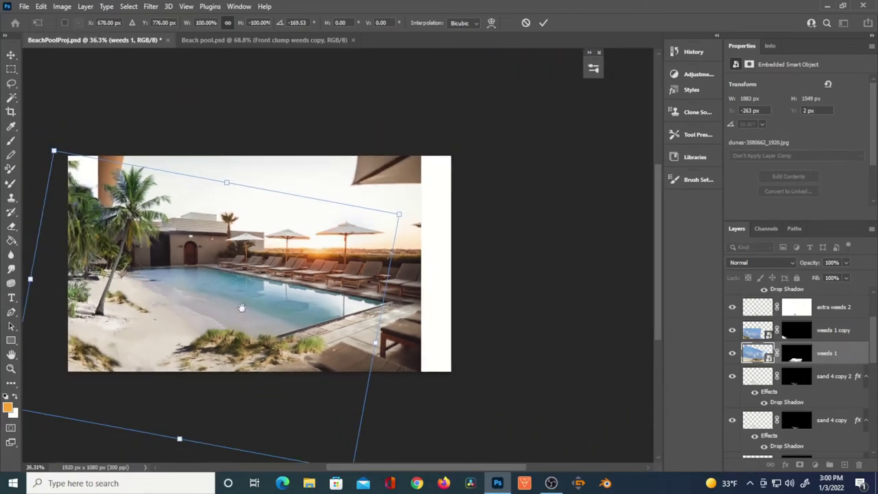
mouse_move(264, 306)
mouse_down()
mouse_move(334, 291)
mouse_move(264, 306)
mouse_up()
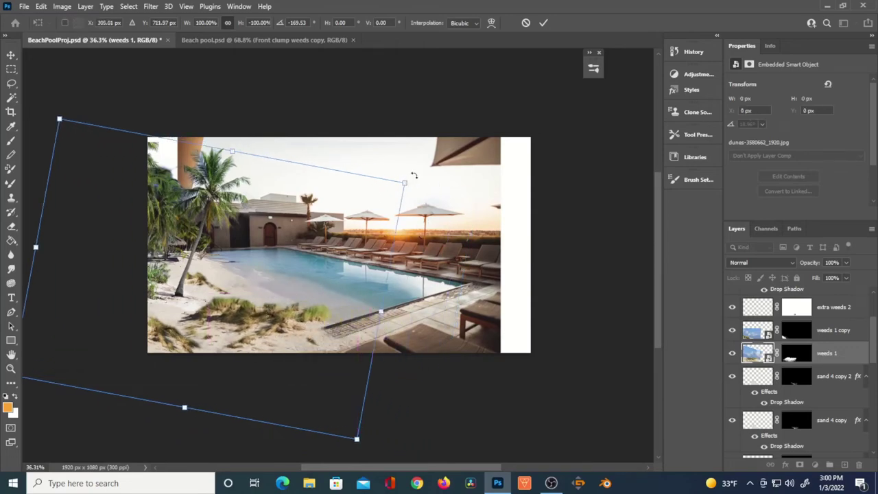
drag(415, 177, 429, 222)
drag(270, 289, 254, 295)
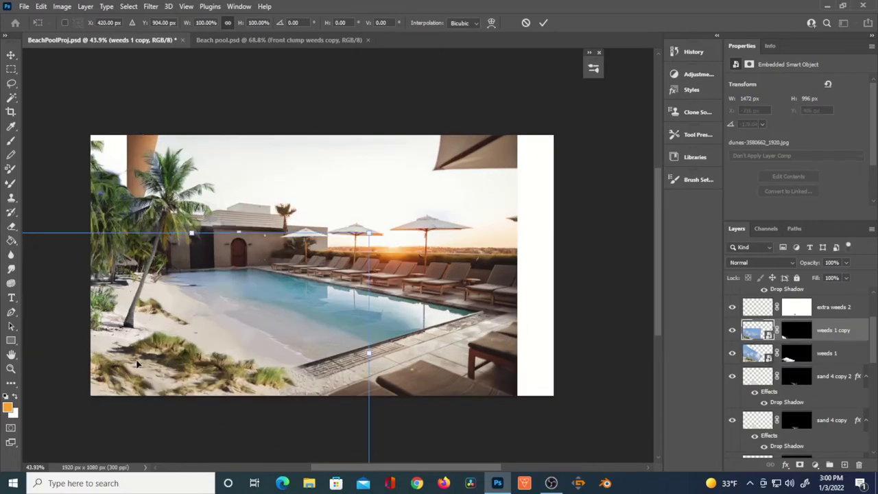
- Flip weeds 1 copy horizontally, rotate it to about -146°, move it left, then duplicate it
right_click(134, 128)
click(168, 344)
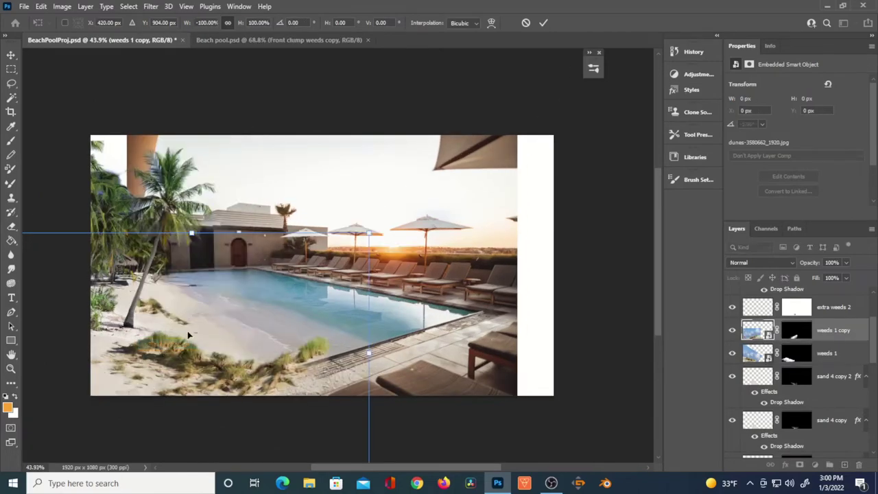
drag(288, 358, 179, 350)
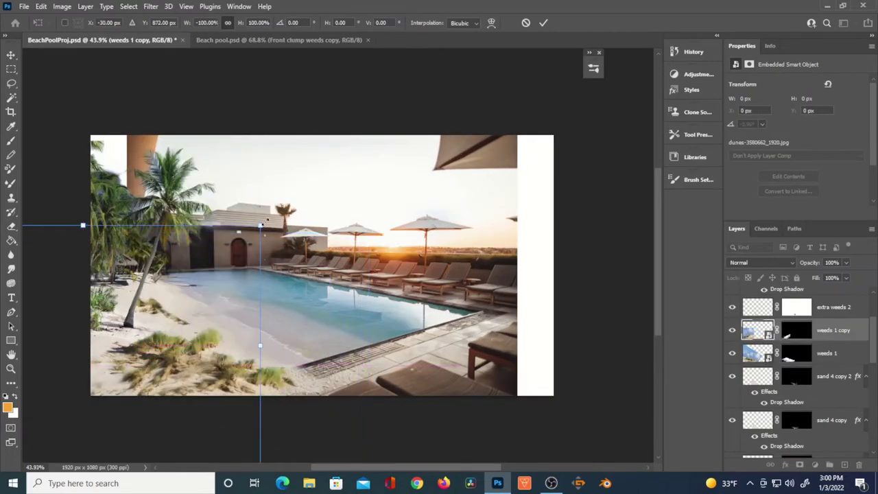
drag(271, 214, 323, 343)
drag(159, 379, 159, 333)
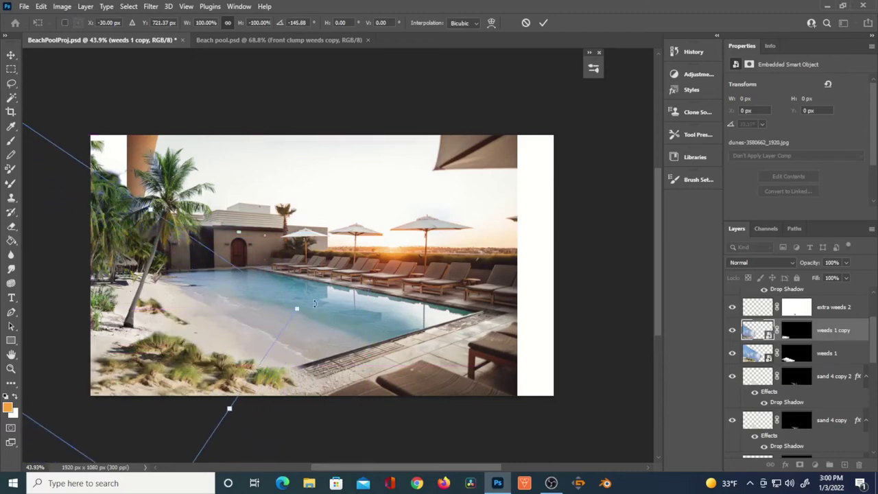
drag(206, 362, 180, 358)
key(Return)
key(ctrl+alt+t)
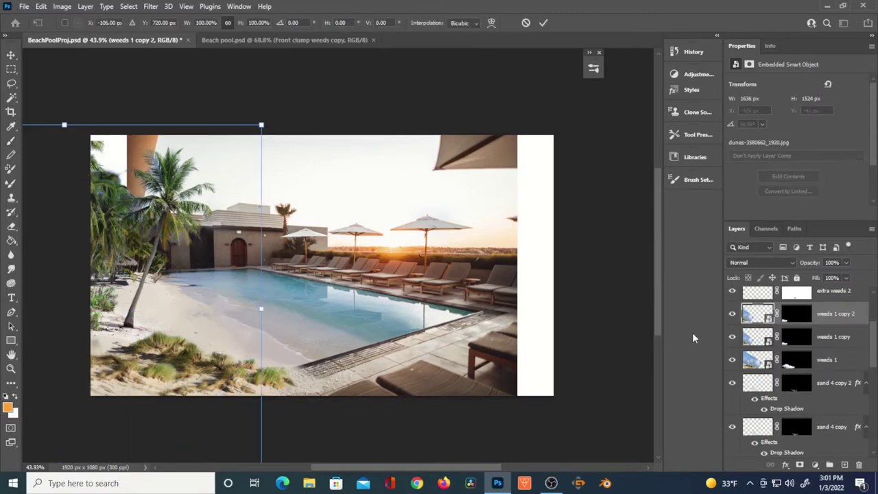
- Reposition and slightly tilt weeds 1 copy 2, shrinking it to about 60% on the left sand
drag(144, 324, 237, 259)
drag(348, 53, 359, 94)
drag(208, 256, 194, 268)
drag(363, 112, 172, 172)
mouse_move(206, 226)
mouse_down()
mouse_move(235, 165)
mouse_move(209, 240)
mouse_up()
drag(272, 150, 260, 169)
drag(202, 267, 164, 261)
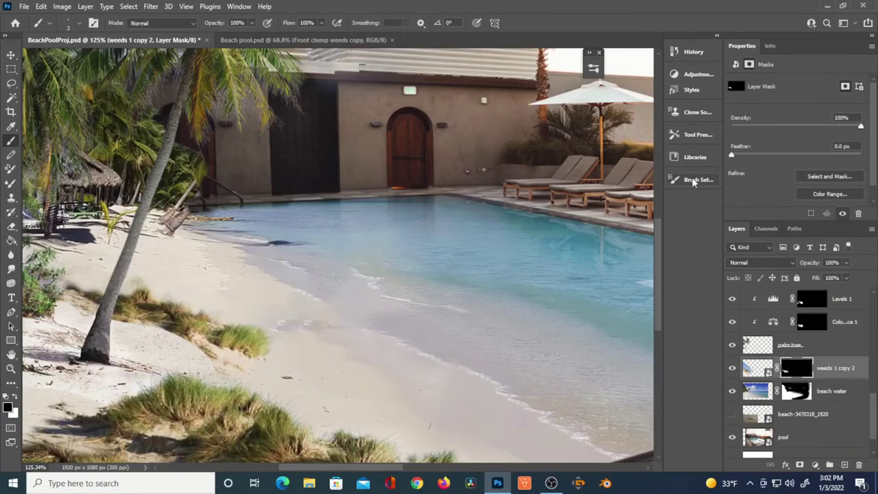
- Set the brush's Size Jitter control to Fade 25 and make white the foreground colour
click(686, 180)
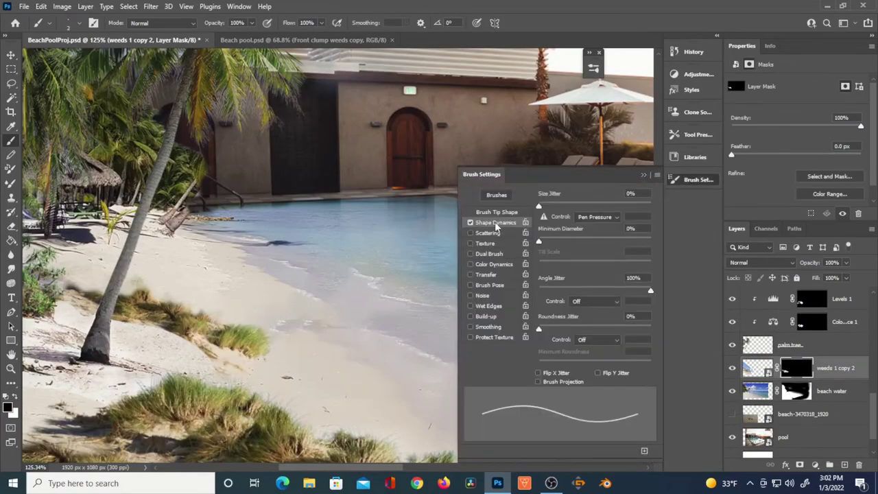
click(595, 217)
click(596, 235)
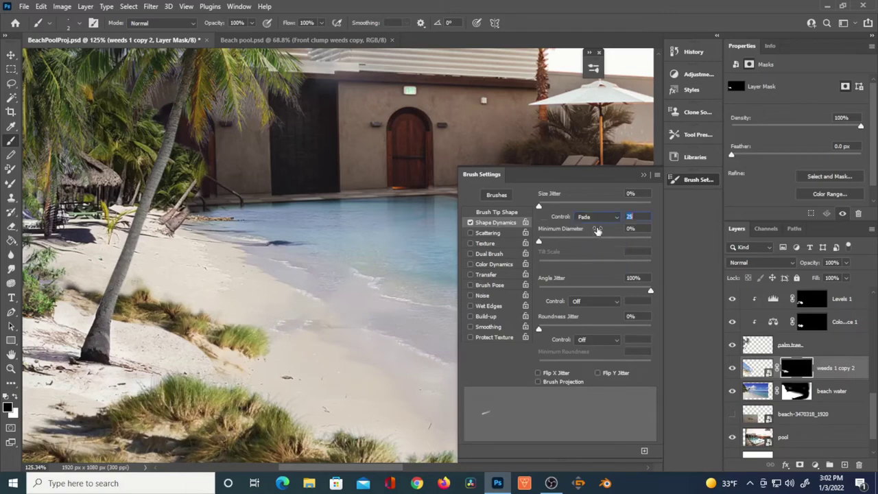
click(643, 176)
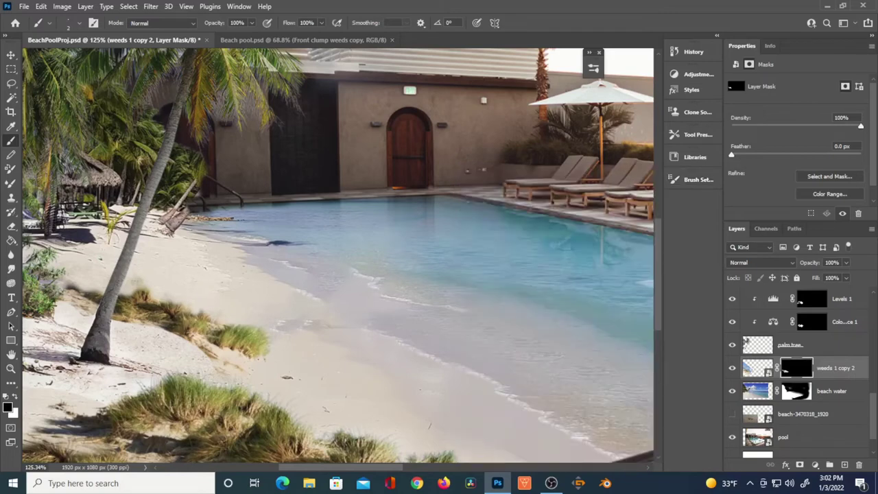
key(x)
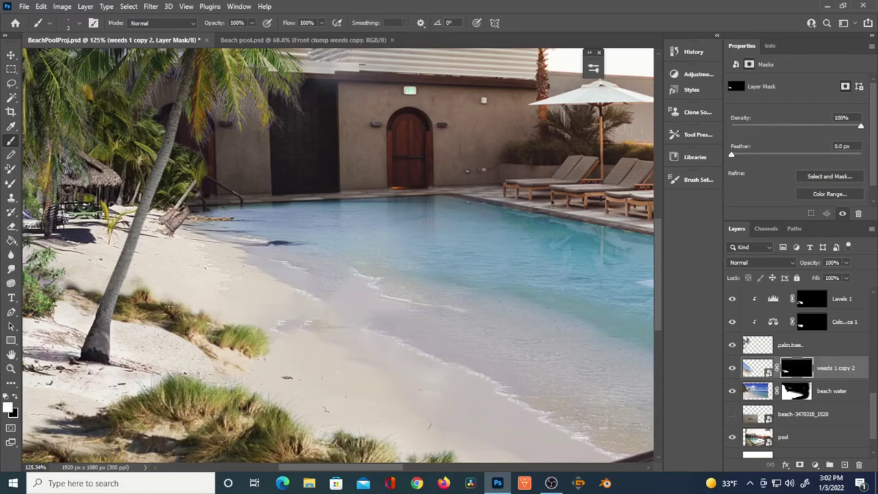
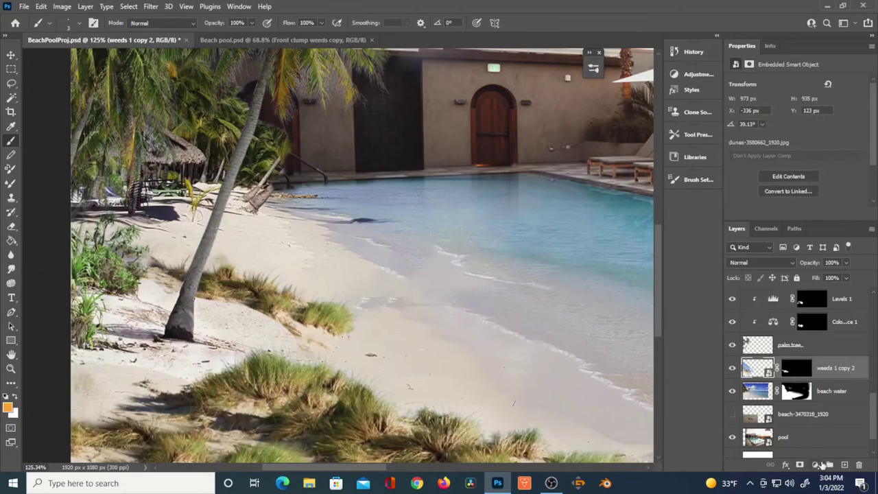
- Add a new layer below weeds 1 copy 2 and name it shadow weeds
click(845, 466)
drag(775, 370, 764, 410)
double_click(788, 391)
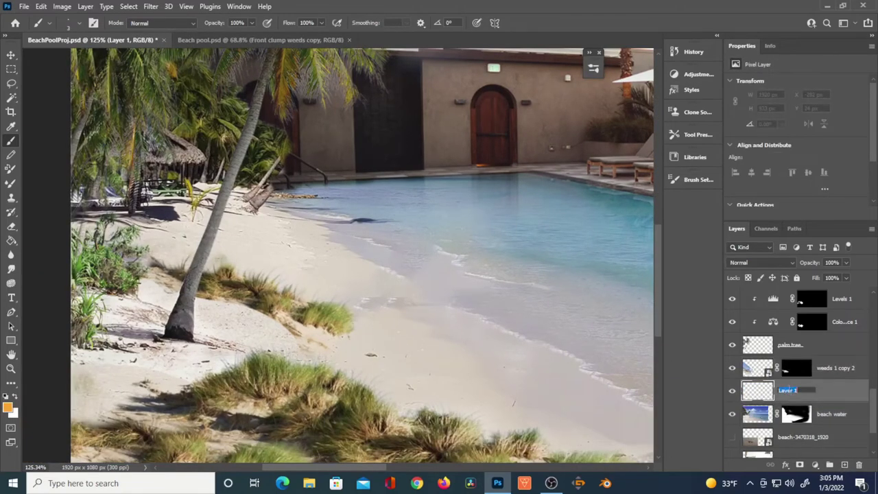
text(shadow weeds)
key(Return)
- Paint a soft black 20 px shadow under the weed clump, then shift the weeds copy up-right
key(ctrl+bracketright)
key(bracketright)
mouse_move(324, 334)
mouse_down()
mouse_move(297, 325)
mouse_move(340, 336)
mouse_up()
drag(287, 321, 228, 296)
mouse_move(165, 277)
mouse_down()
mouse_move(173, 283)
mouse_move(151, 267)
mouse_up()
mouse_move(240, 300)
mouse_down()
mouse_move(257, 316)
mouse_move(243, 309)
mouse_move(318, 332)
mouse_up()
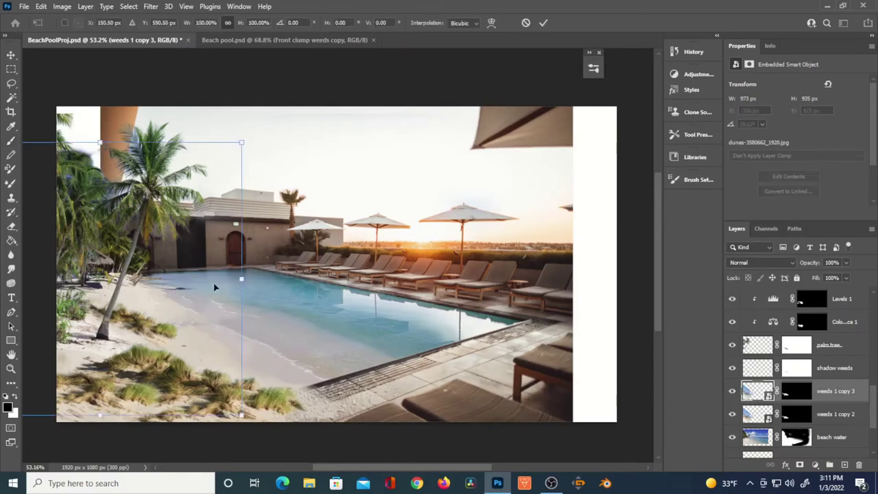
drag(215, 287, 312, 278)
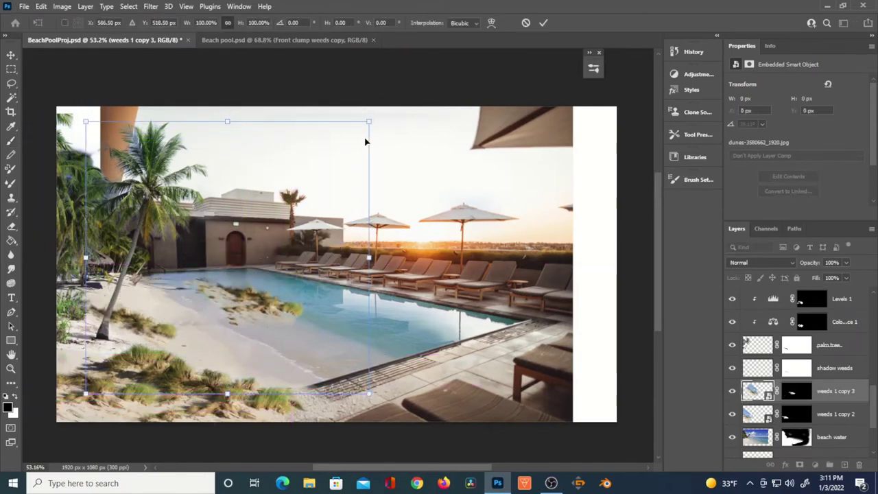
- Scale the weeds 1 copy 3 clump down to about 41% and set it beside the palm trunk
drag(368, 123, 256, 228)
drag(192, 307, 145, 274)
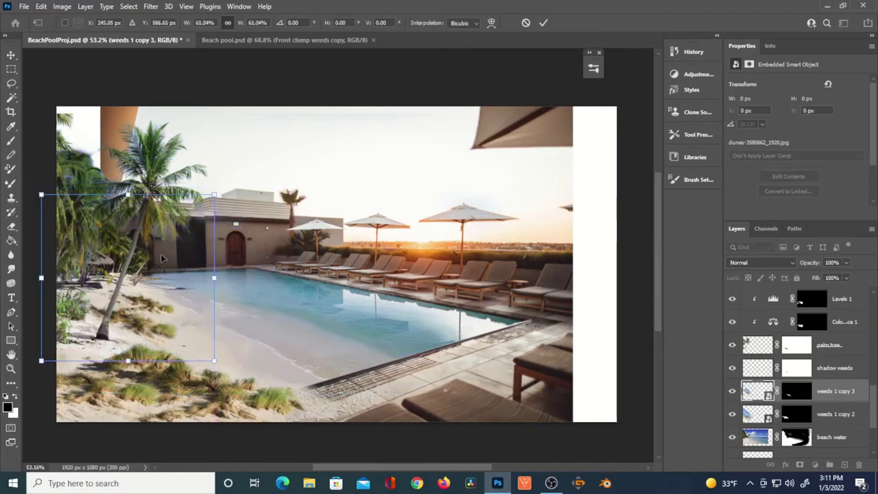
drag(214, 195, 149, 264)
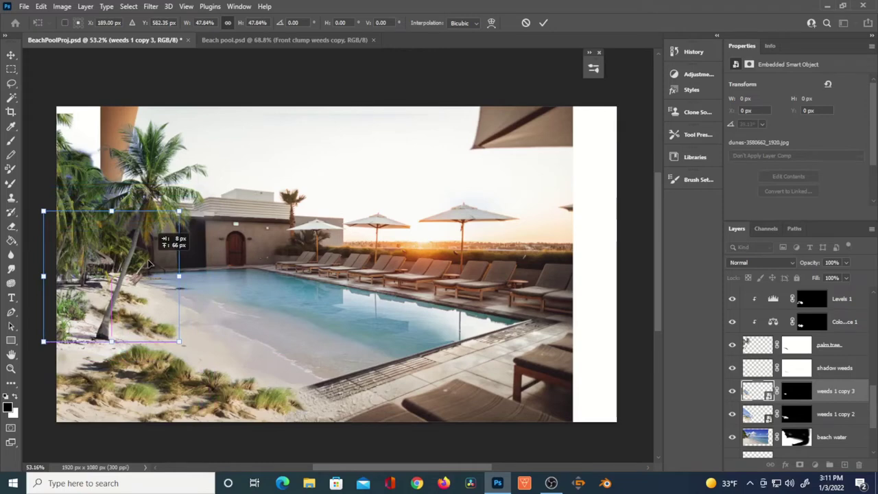
drag(179, 212, 159, 230)
drag(133, 280, 138, 272)
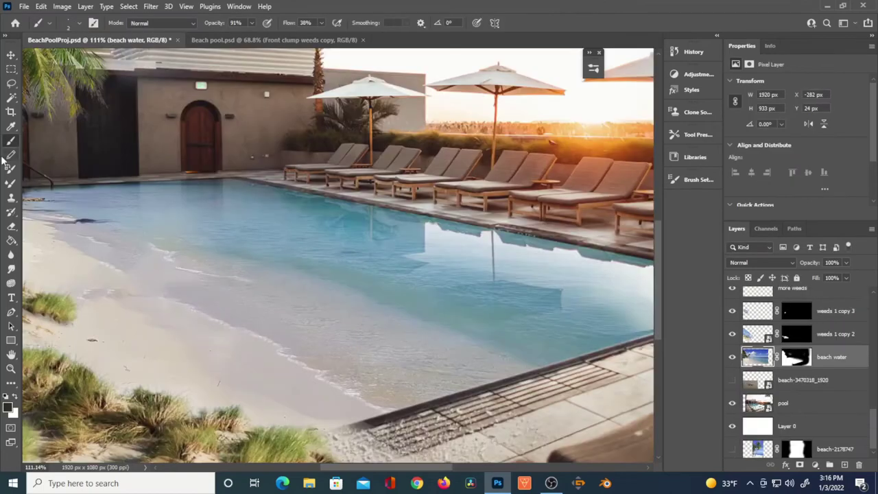
- Lasso a strip of shoreline foam, copy it to its own layer, and start moving it up-right
click(11, 83)
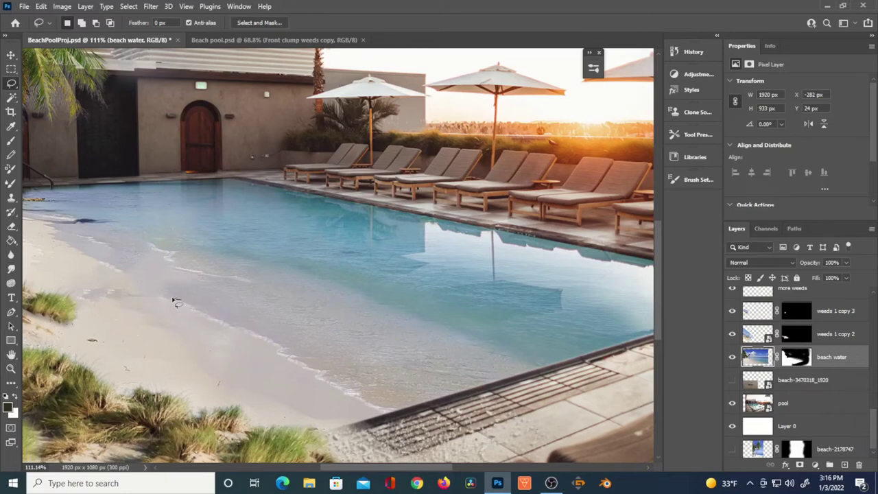
mouse_move(192, 319)
mouse_down()
mouse_move(271, 348)
mouse_move(370, 413)
mouse_move(388, 410)
mouse_move(287, 344)
mouse_move(167, 299)
mouse_up()
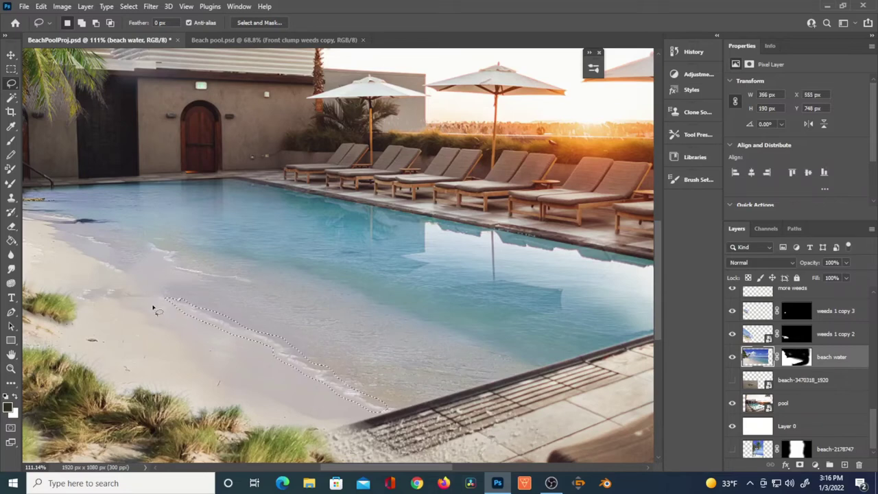
key(ctrl+j)
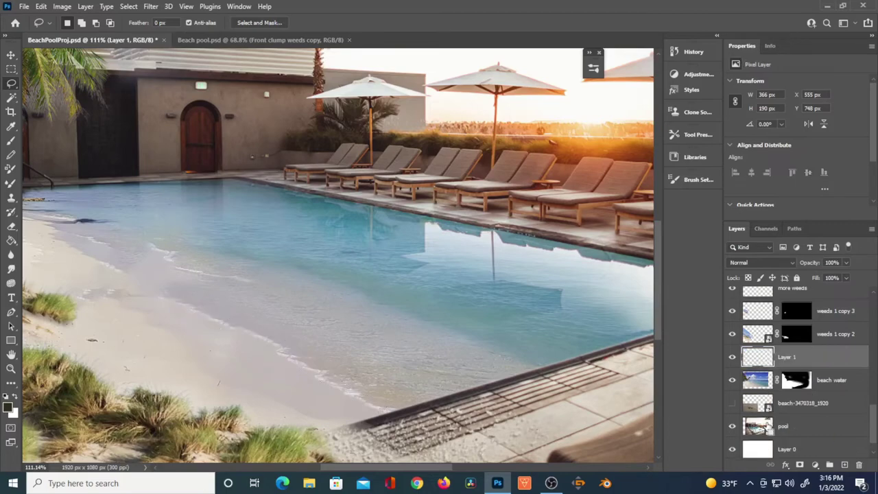
alt+click(733, 358)
alt+click(733, 358)
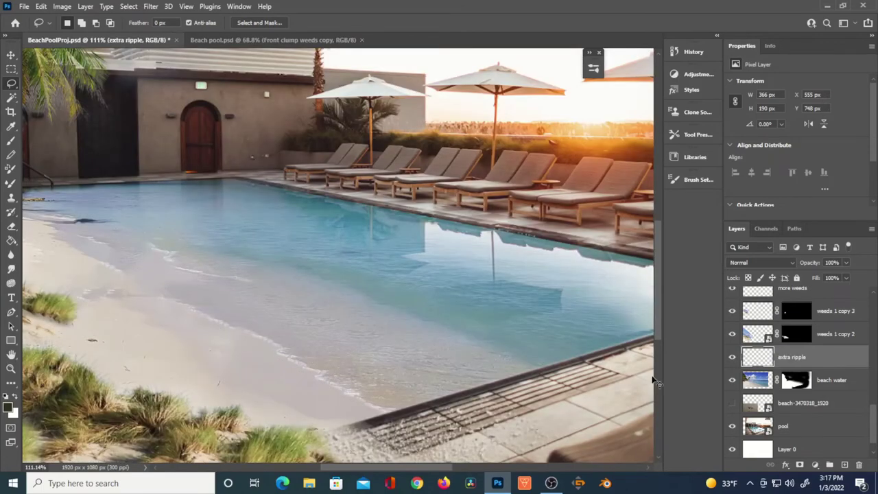
key(ctrl+t)
drag(280, 330, 374, 313)
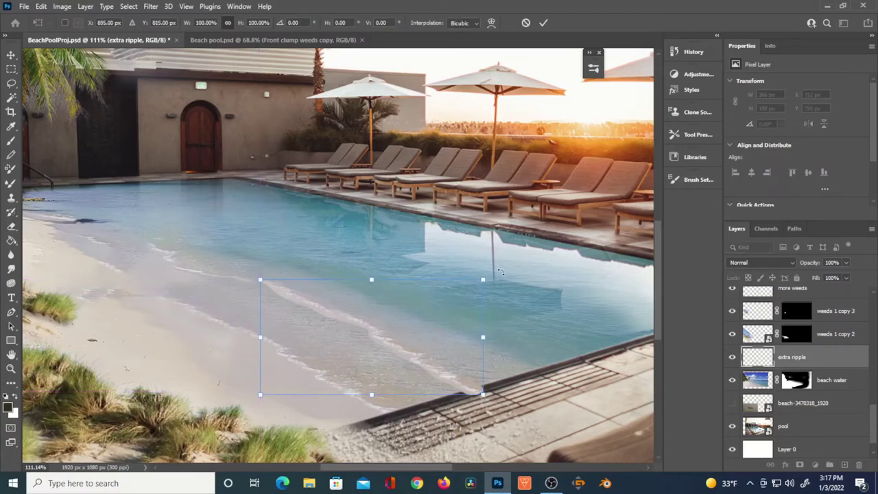
- Rotate the extra ripple strip to about -9°, nudge it into the pool water, and commit
drag(501, 272, 492, 260)
drag(404, 313, 401, 302)
drag(495, 253, 510, 231)
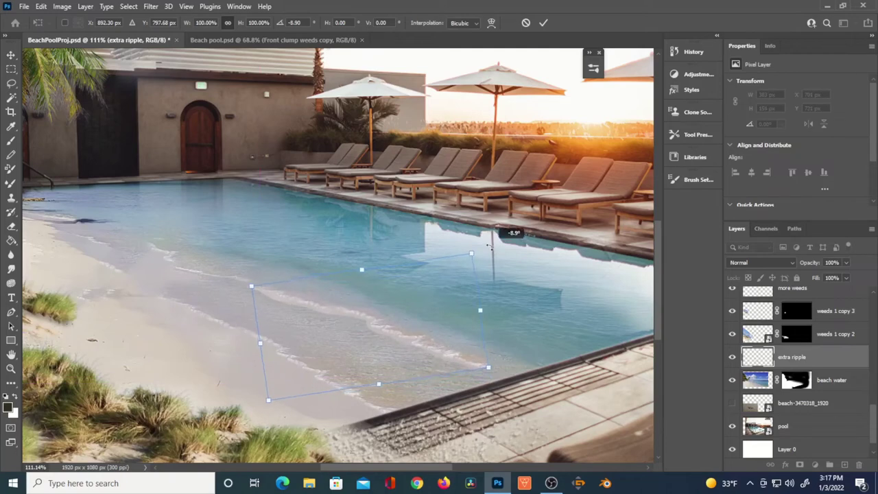
drag(436, 289, 457, 299)
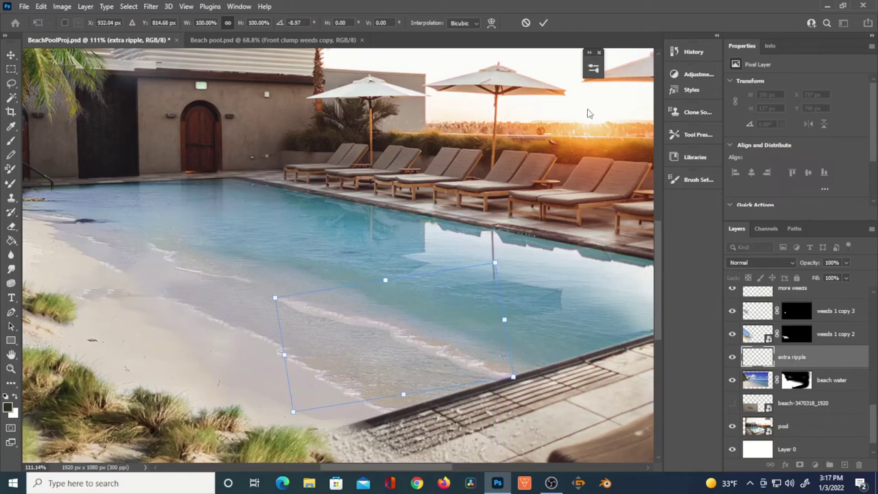
click(544, 23)
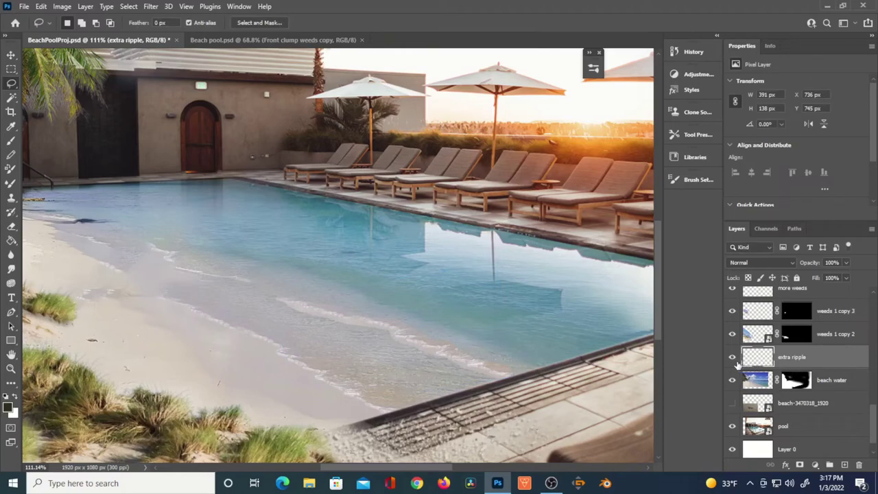
- Duplicate extra ripple, then move the copy left and rotate it about 4.7°
key(ctrl+j)
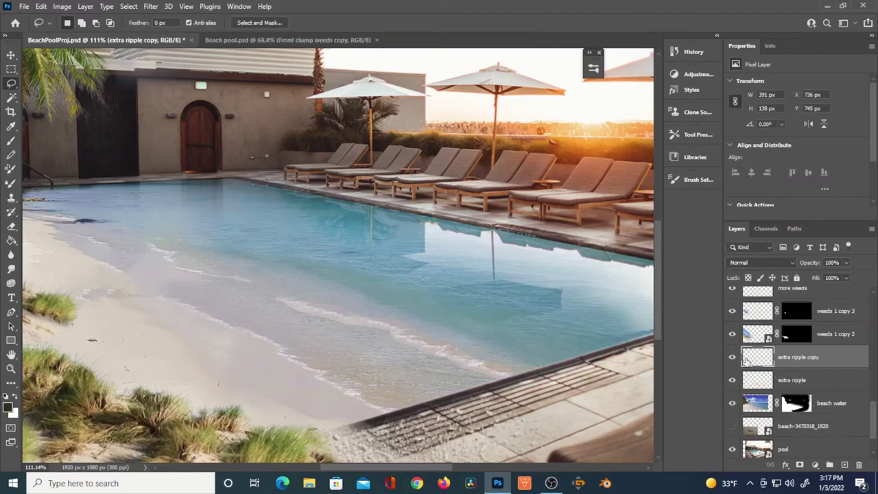
click(733, 358)
click(733, 358)
key(ctrl+t)
drag(346, 317, 306, 303)
drag(490, 272, 493, 280)
drag(373, 298, 372, 300)
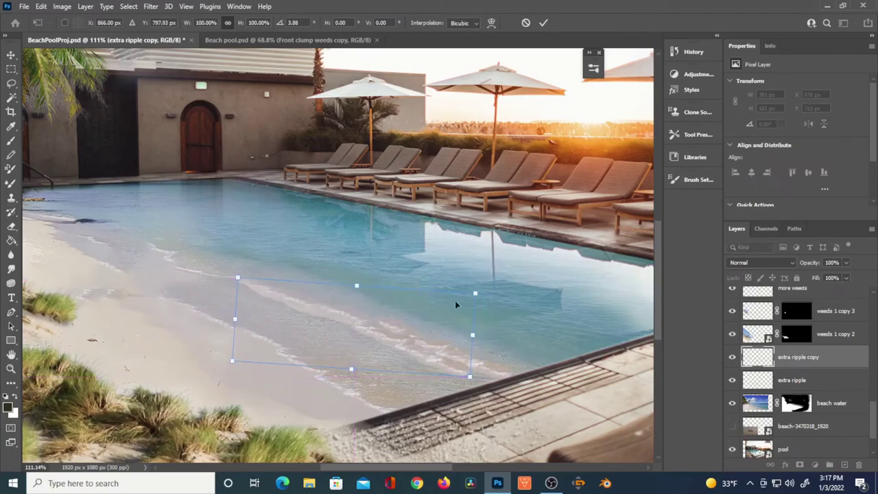
drag(488, 283, 489, 286)
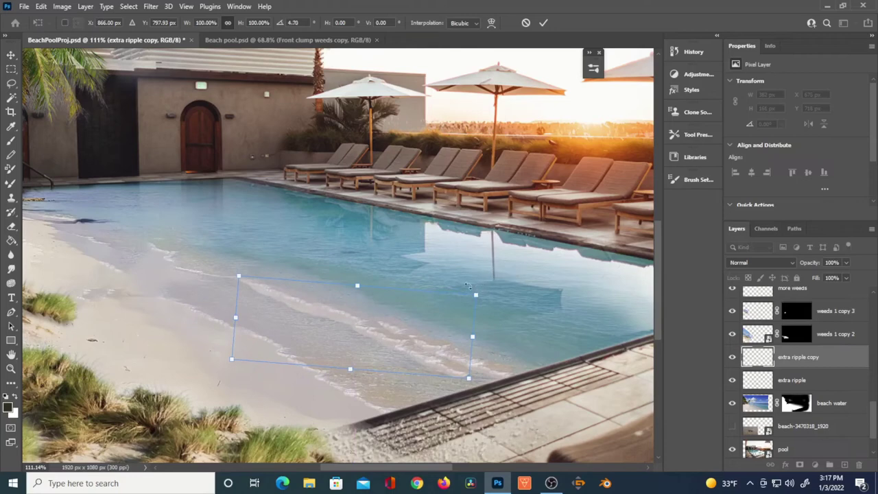
click(544, 23)
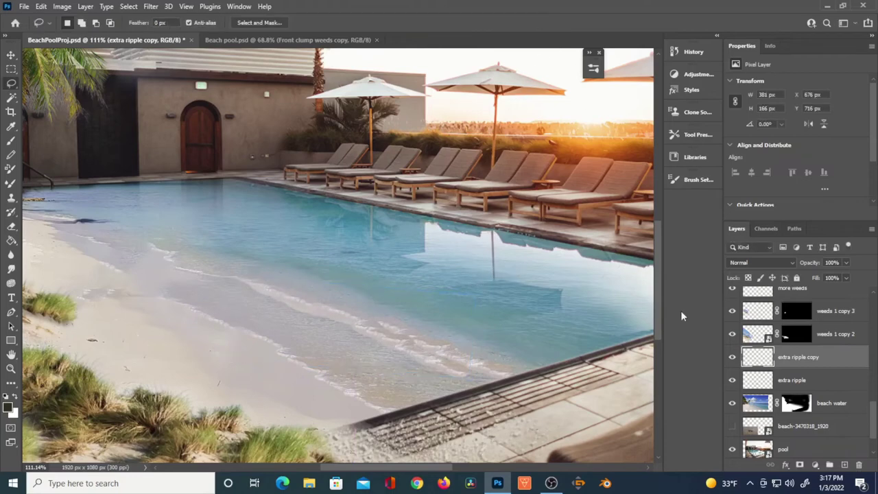
- Add a layer mask to the ripple copy and paint black to hide part of its foam
click(800, 465)
key(b)
key(x)
mouse_move(420, 360)
mouse_down()
mouse_move(468, 375)
mouse_move(350, 327)
mouse_move(320, 320)
mouse_move(316, 333)
mouse_up()
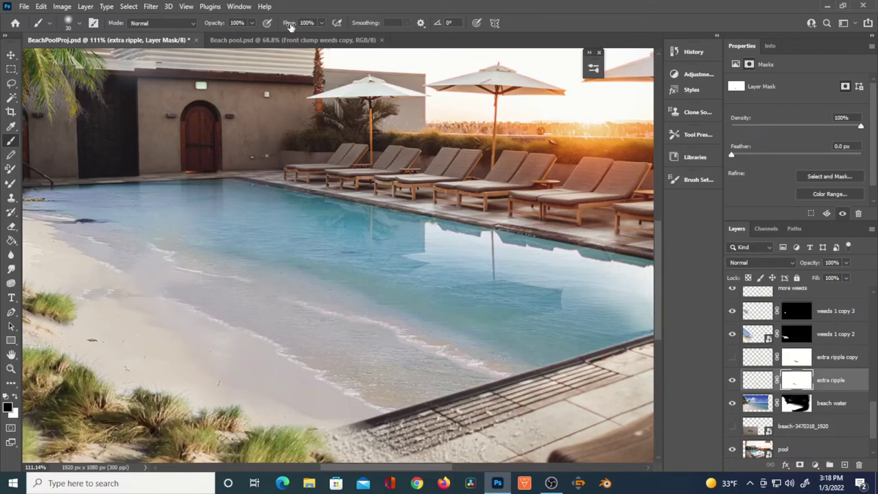
- Set the mask brush to 43% opacity and 49% flow, then begin naming a new layer 'white ripple'
key(shift+4)
key(shift+9)
key(4)
key(3)
scroll(499, 349, up, 3)
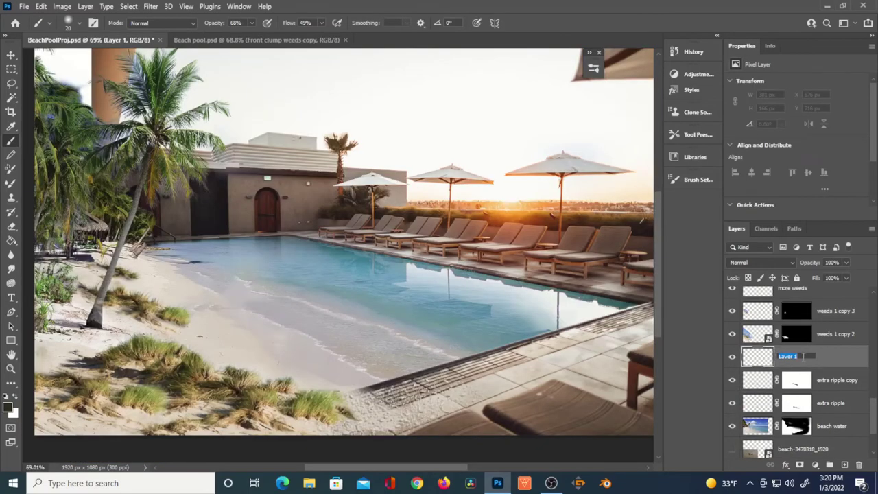
text(white ripple)
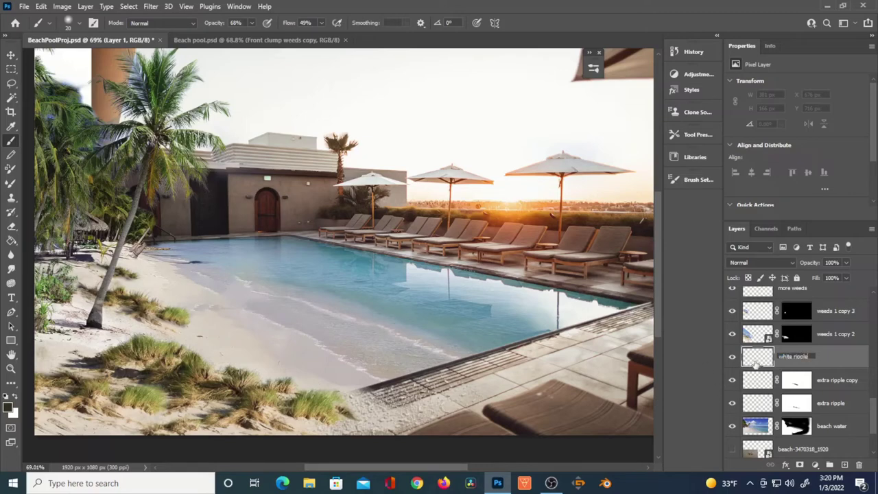
- Name the layer white ripple, zoom into the shoreline, and try a first foam stroke
key(Return)
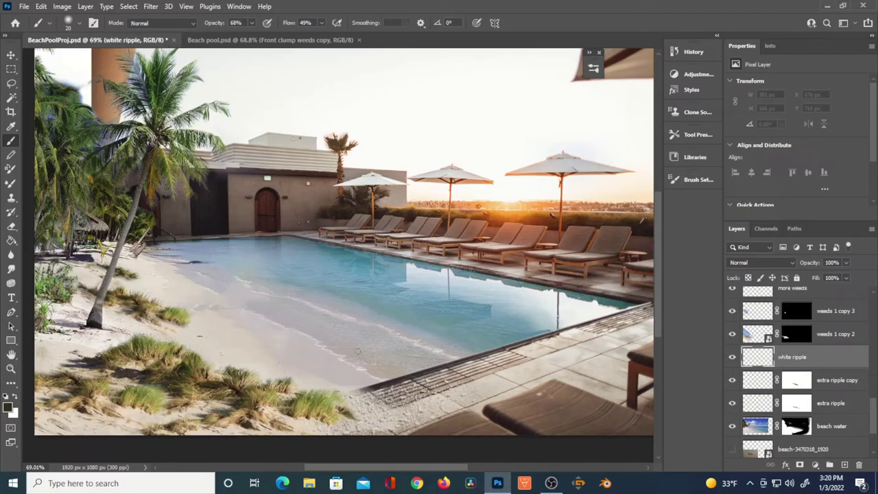
scroll(336, 359, up, 6)
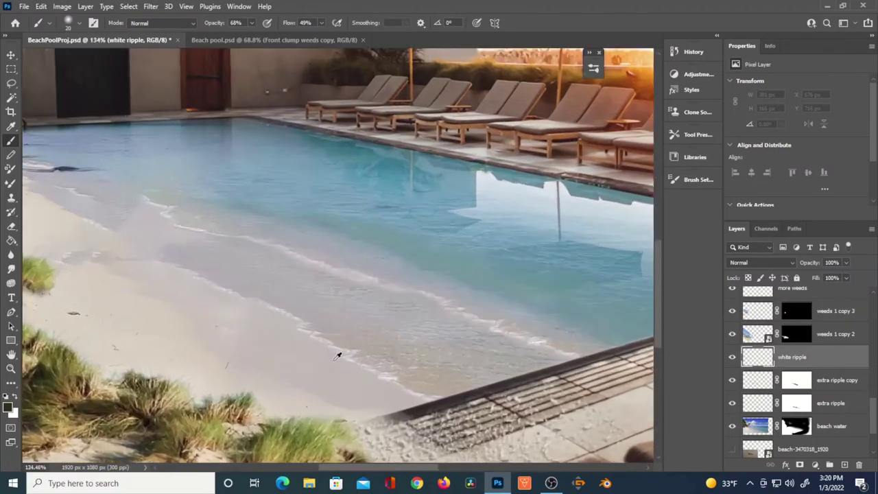
scroll(384, 367, right, 2)
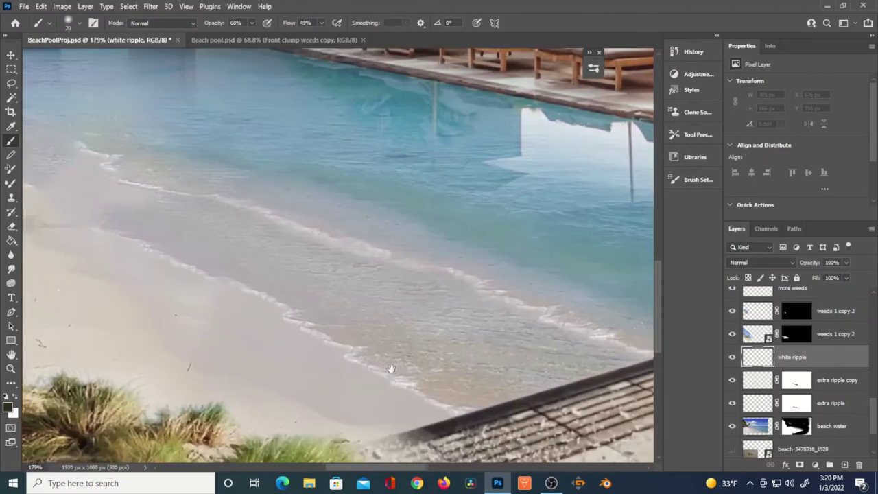
scroll(369, 368, up, 5)
drag(175, 280, 315, 376)
key(ctrl+z)
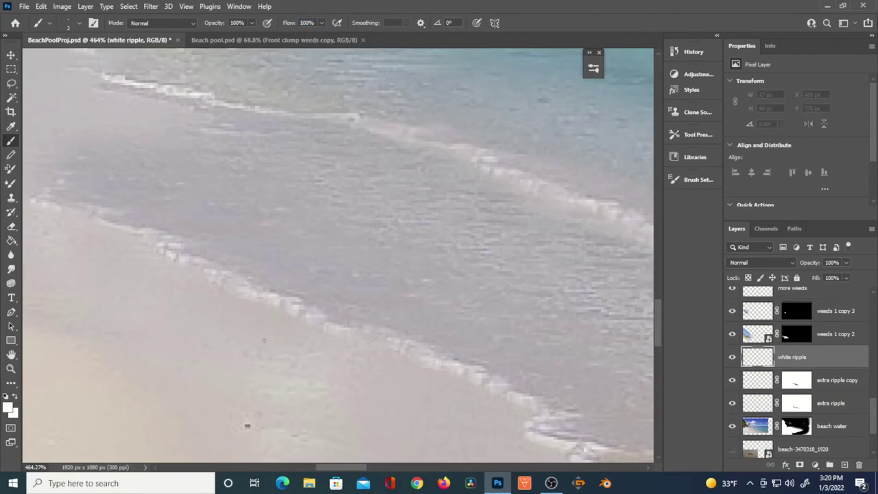
- Paint short thin white foam strokes along the wave edges and crest, then compare with it hidden
drag(439, 362, 458, 367)
drag(327, 325, 335, 329)
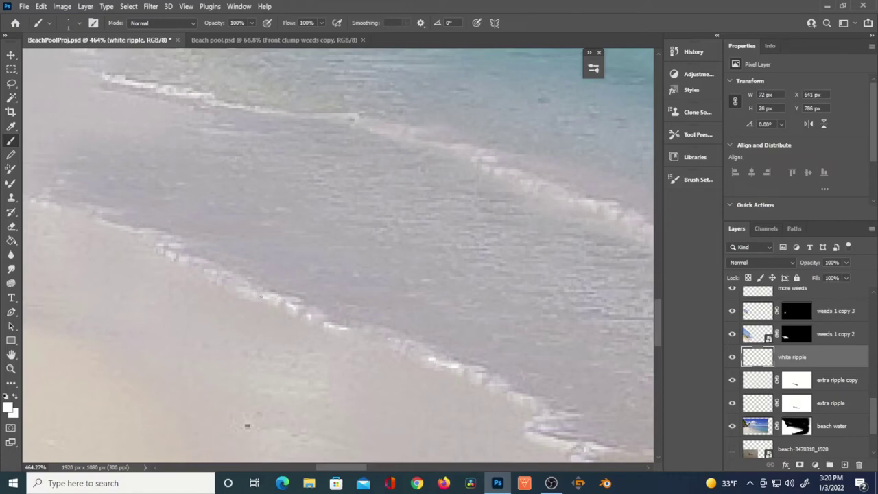
mouse_move(193, 262)
mouse_down()
mouse_move(200, 266)
mouse_move(169, 253)
mouse_up()
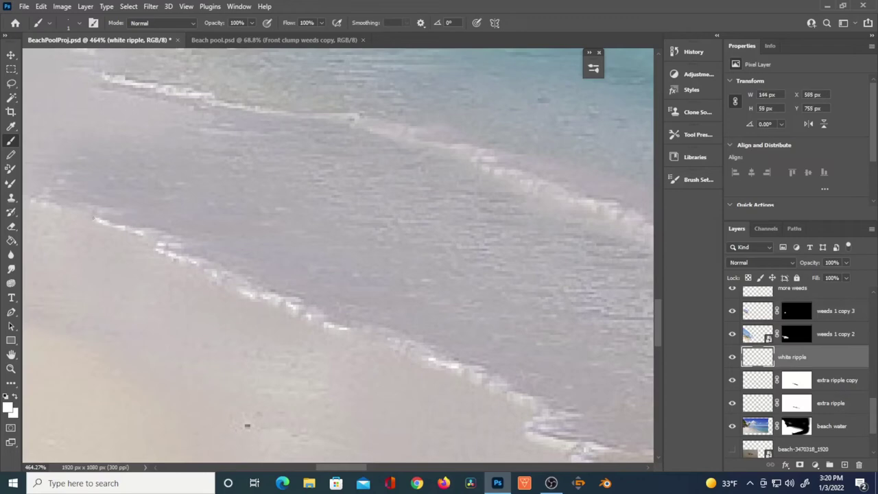
drag(55, 208, 41, 205)
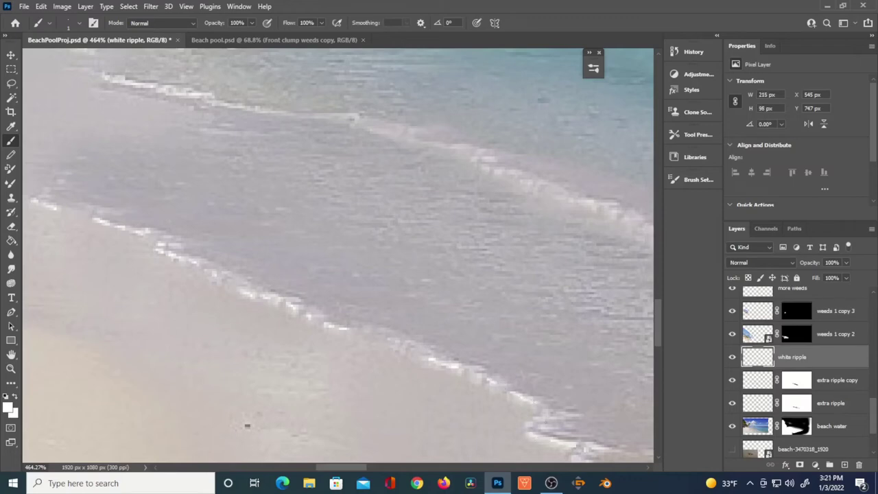
scroll(473, 307, down, 2)
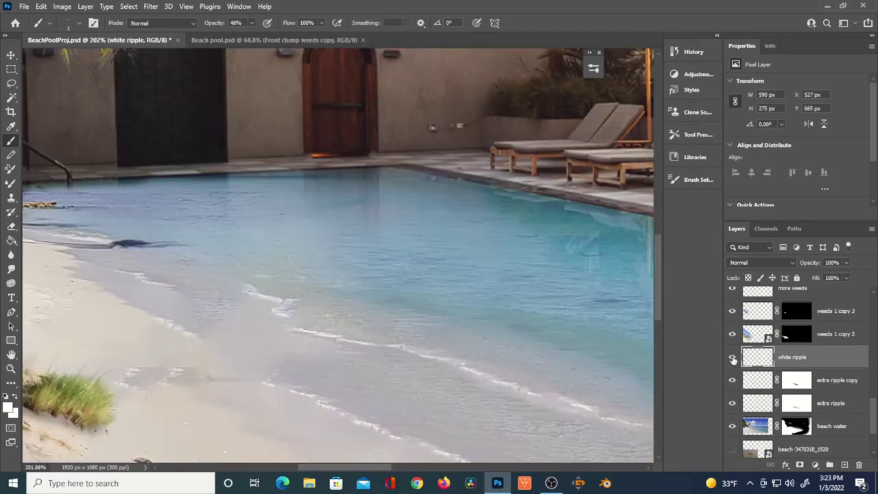
click(732, 358)
click(732, 357)
- Touch up the white foam, then outline the pool water with the Polygonal Lasso
drag(207, 275, 146, 254)
key(ctrl+0)
key(alt+[)
key(alt+[)
key(alt+[)
key(alt+[)
key(alt+[)
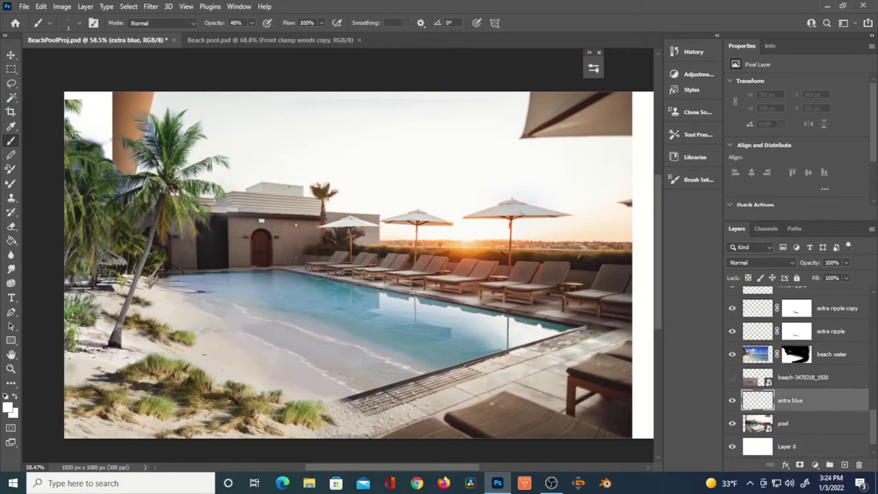
drag(11, 83, 55, 90)
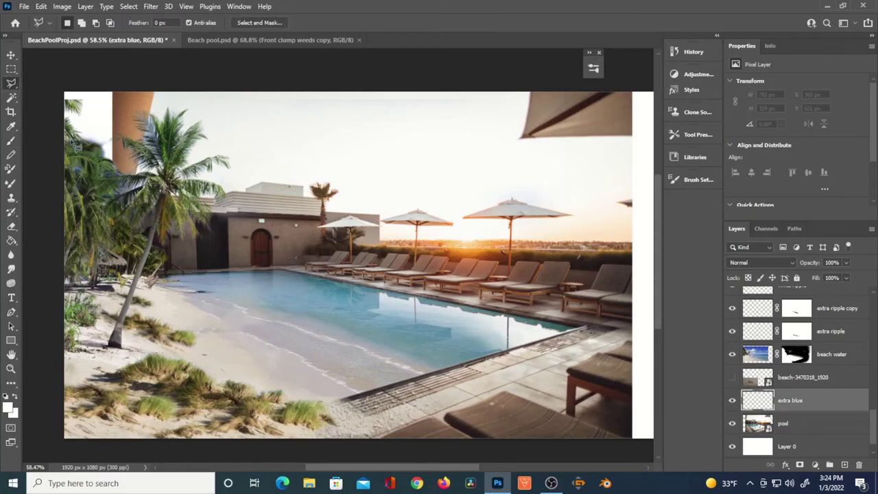
click(159, 276)
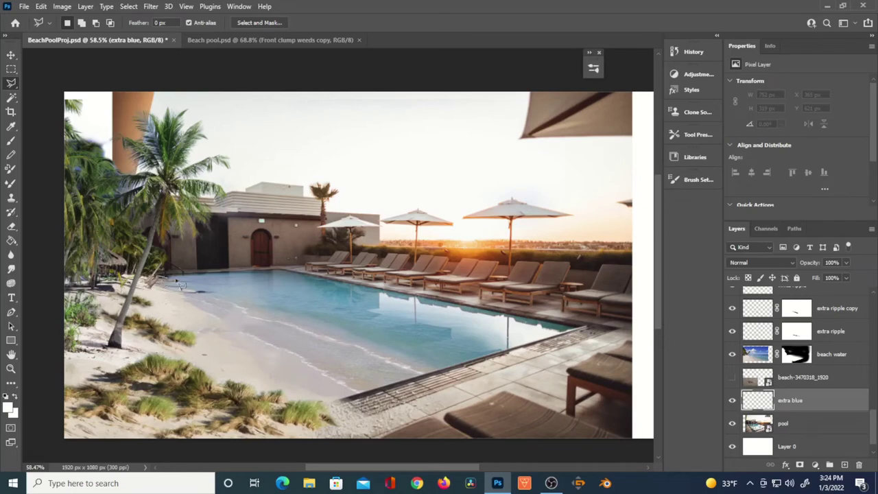
click(280, 269)
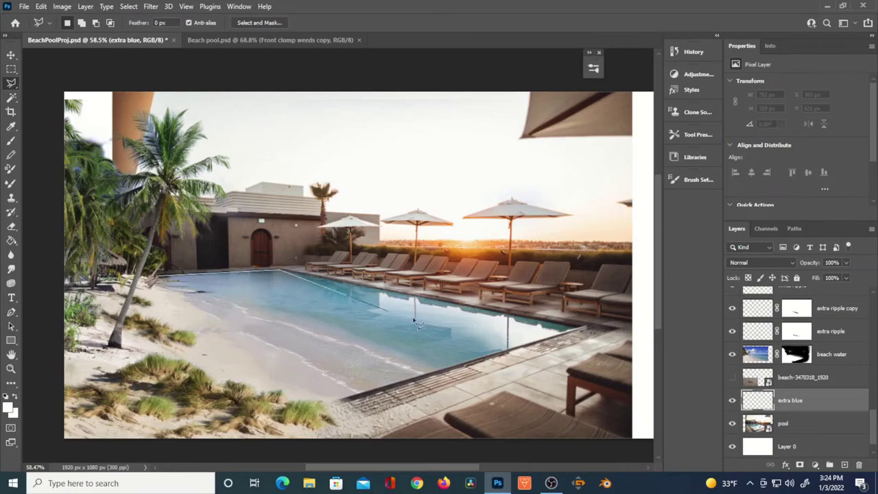
click(576, 332)
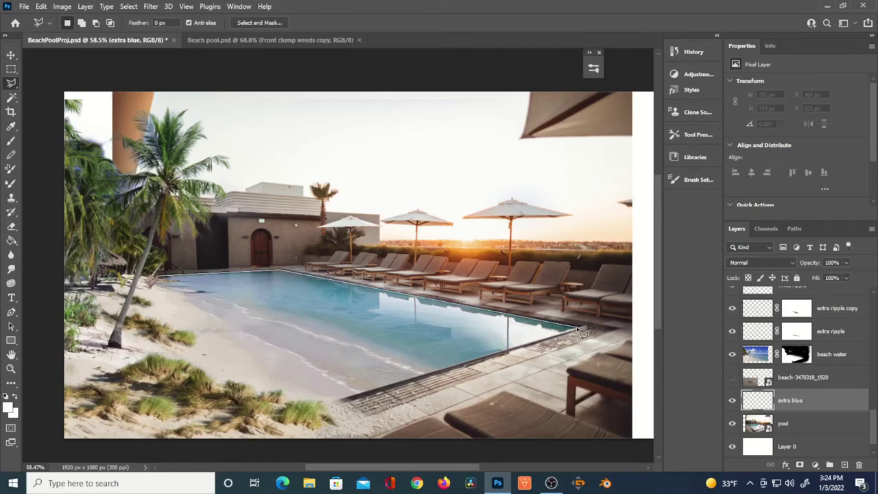
click(351, 397)
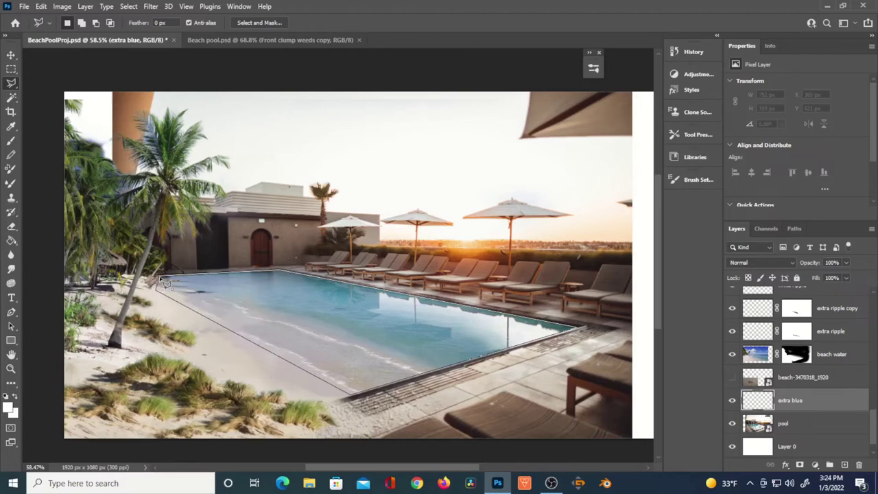
click(161, 279)
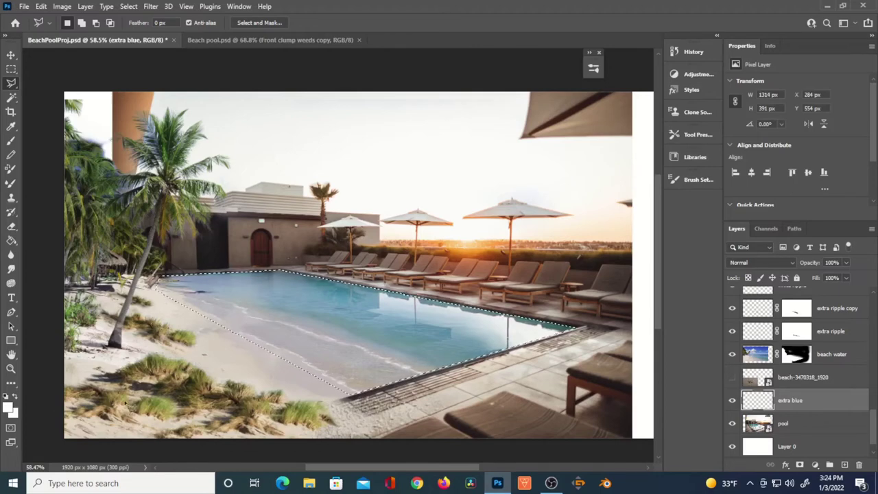
- Set the foreground colour to bright cyan #4ef0ff, sampled from the pool's blue
click(9, 407)
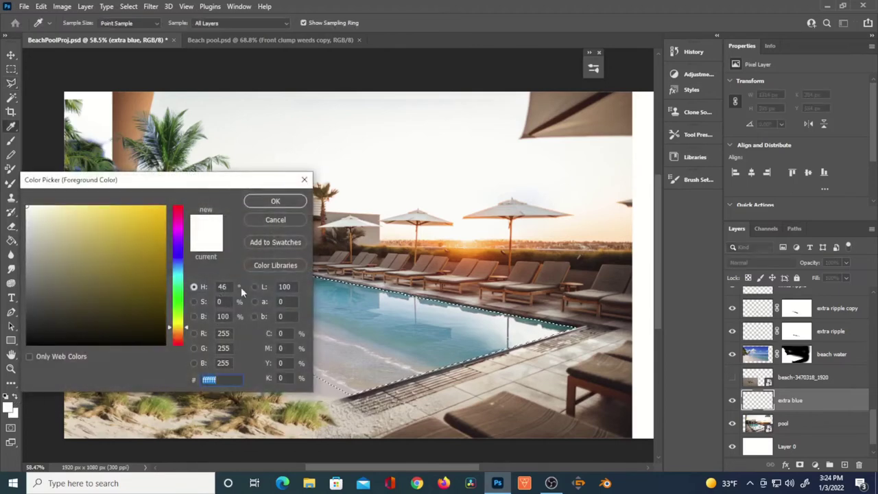
click(379, 294)
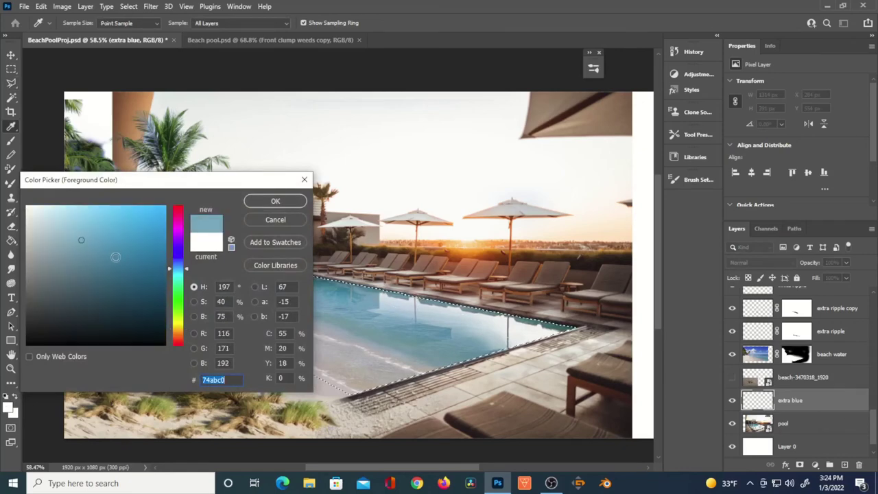
drag(182, 271, 183, 276)
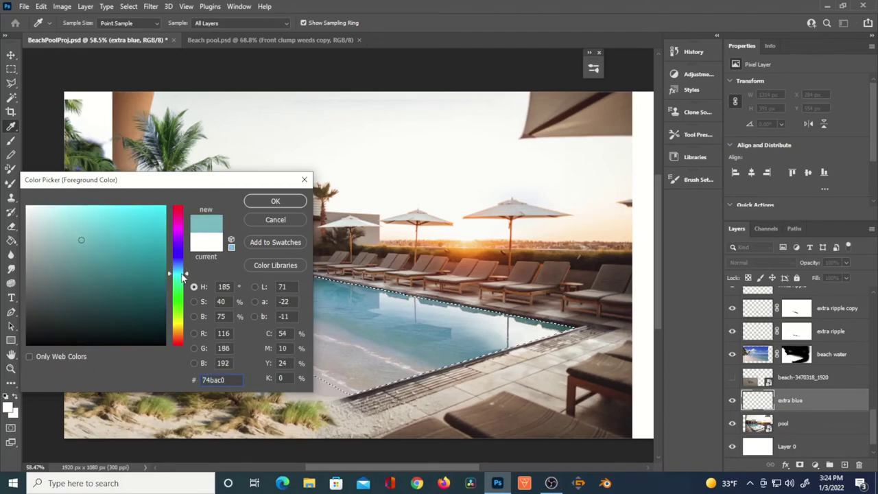
mouse_move(146, 240)
mouse_down()
mouse_move(125, 204)
mouse_move(113, 205)
mouse_up()
click(275, 201)
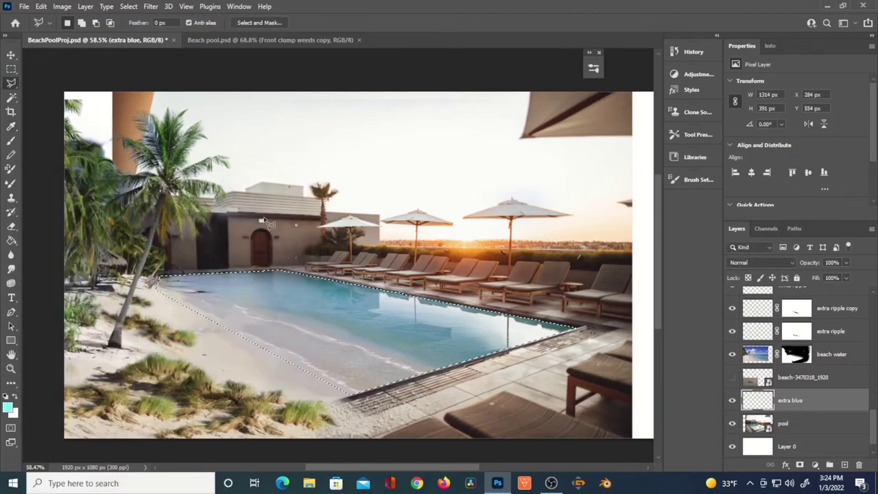
- Fill the pool selection with cyan on extra blue, place it above extra ripple copy, and blend as Soft Light
key(shift+F5)
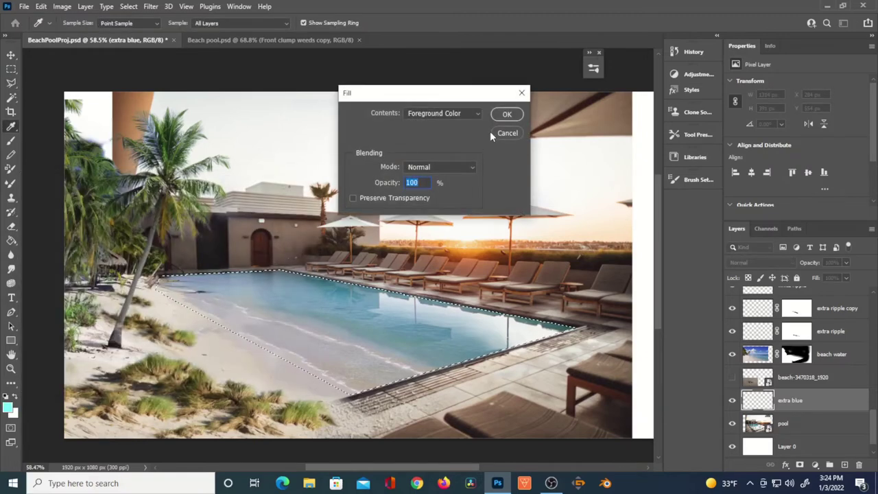
click(507, 115)
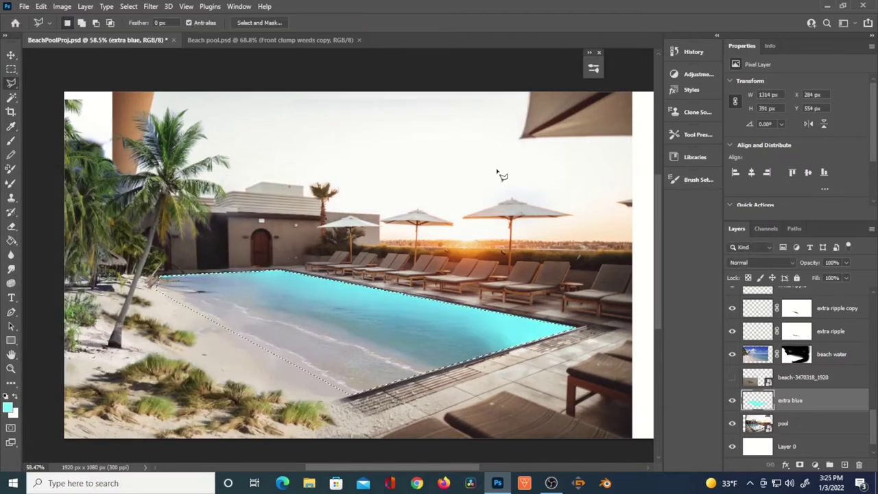
drag(766, 403, 770, 353)
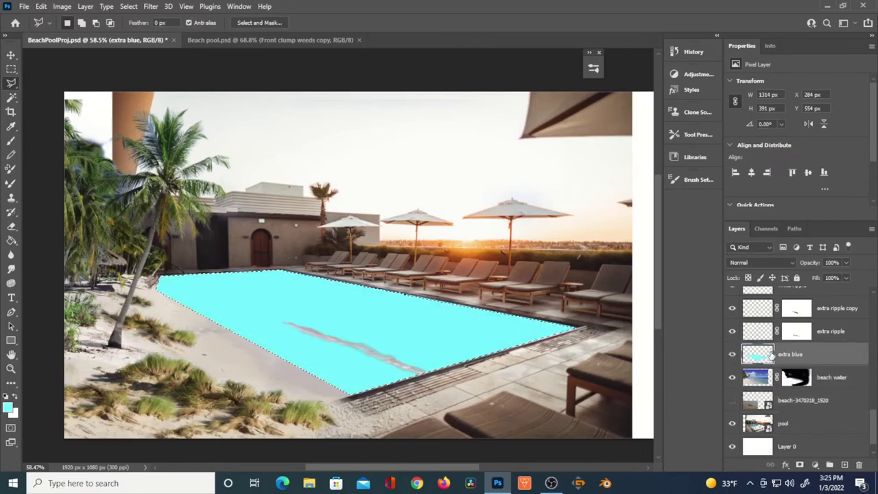
click(732, 377)
click(732, 378)
drag(765, 355, 766, 313)
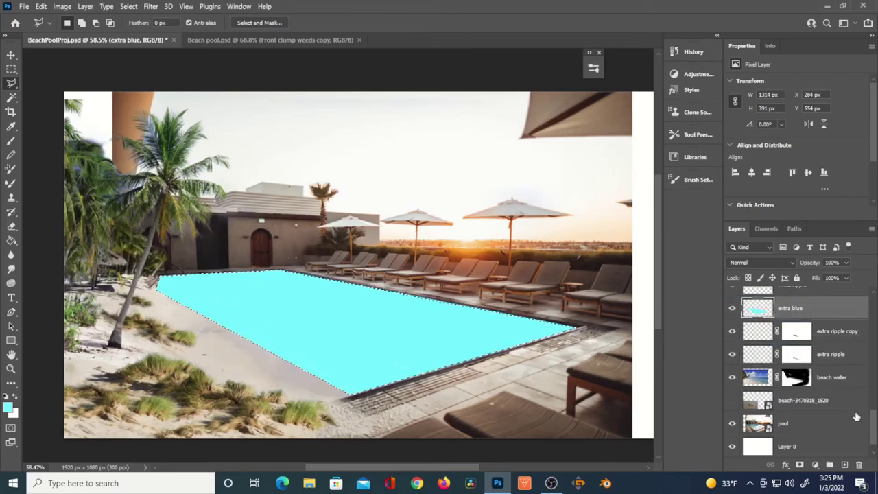
drag(872, 426, 877, 403)
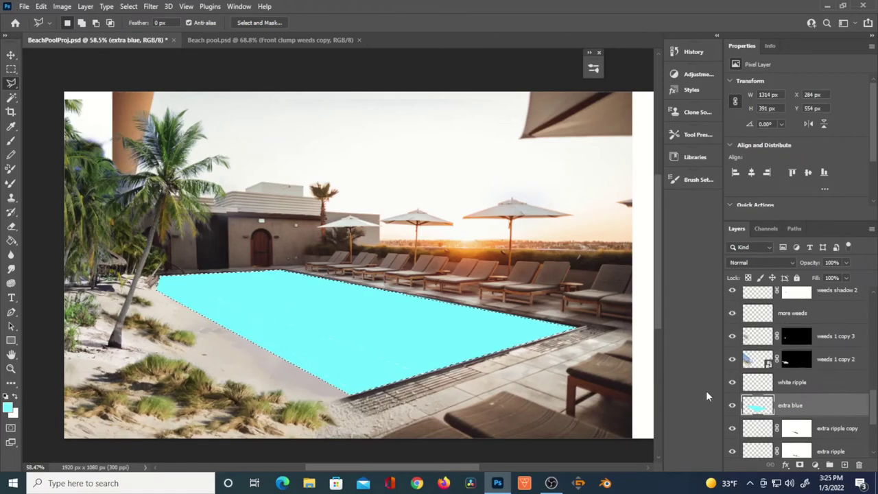
key(ctrl+d)
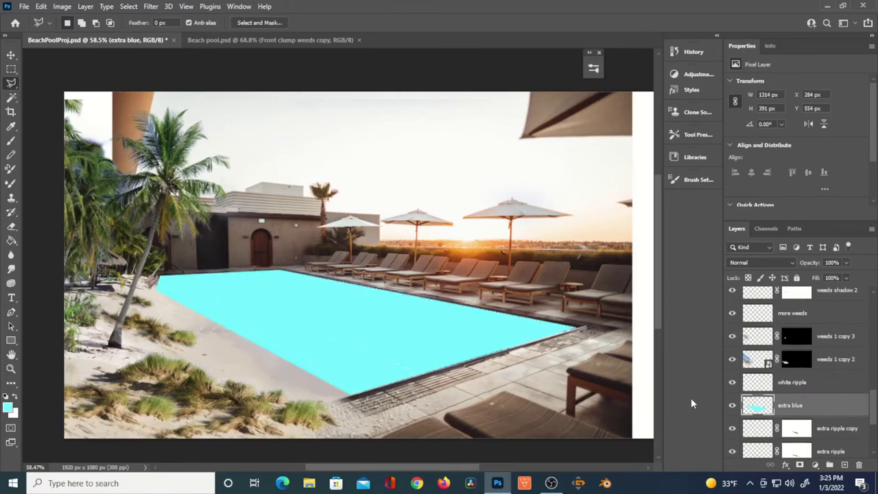
click(789, 263)
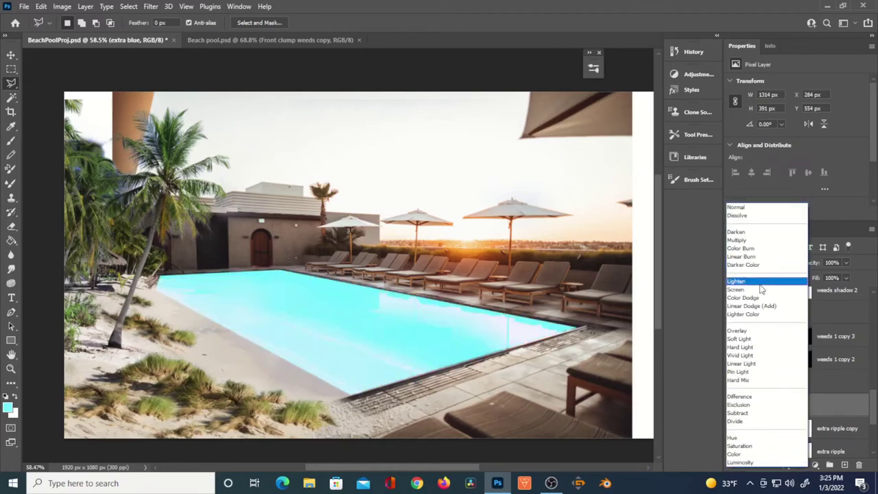
click(740, 339)
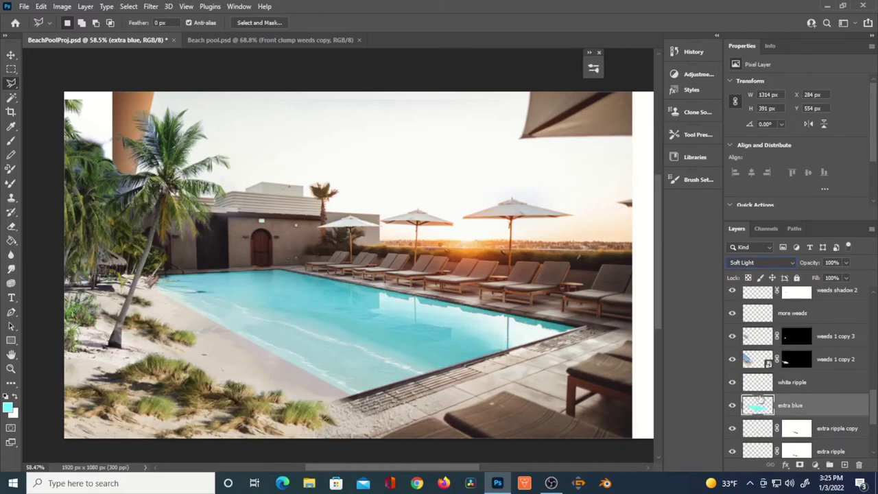
- Mask the extra blue layer and brush away the cyan tint along the shoreline
click(800, 466)
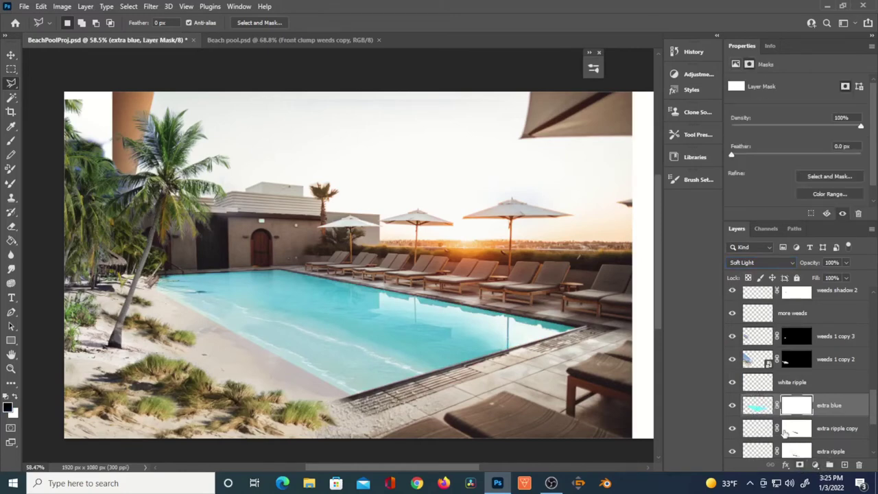
key(b)
mouse_move(216, 343)
mouse_down()
mouse_move(300, 374)
mouse_move(294, 357)
mouse_move(304, 369)
mouse_move(323, 363)
mouse_move(245, 337)
mouse_move(360, 378)
mouse_move(315, 375)
mouse_move(158, 293)
mouse_move(165, 306)
mouse_move(239, 342)
mouse_up()
key(bracketleft)
key(bracketleft)
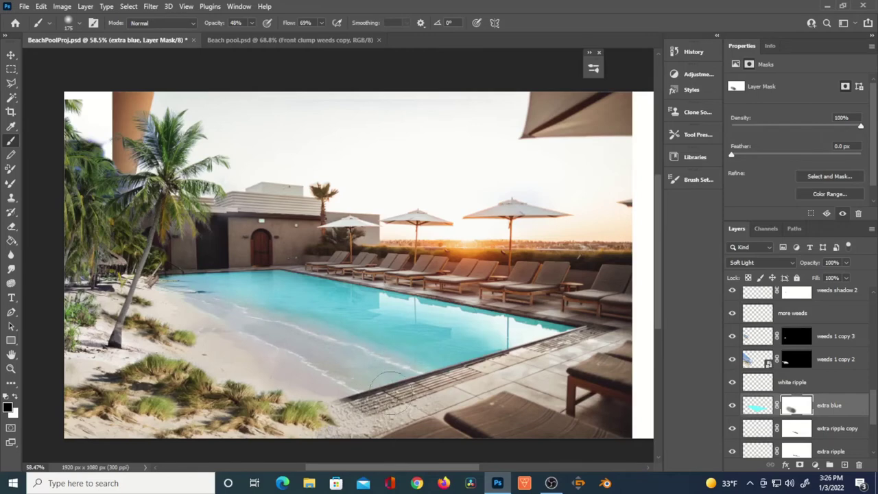
drag(299, 376, 295, 374)
key(bracketright)
key(bracketright)
key(bracketright)
key(bracketright)
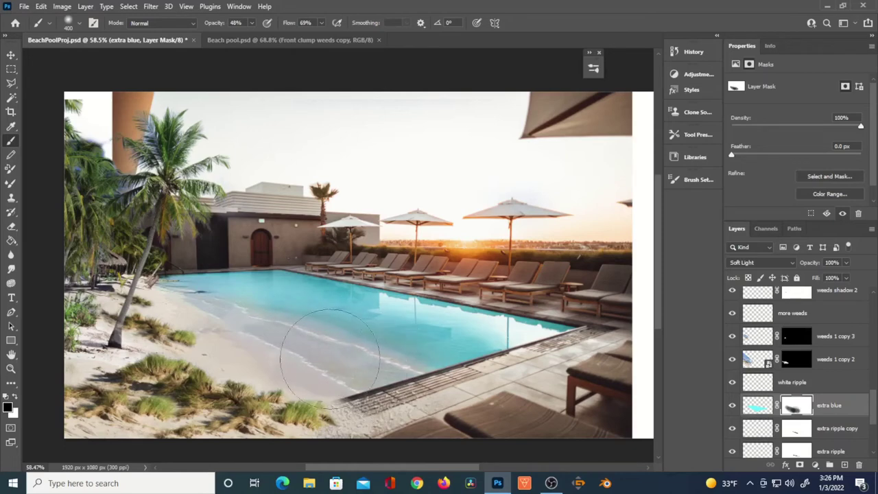
key(bracketleft)
key(bracketleft)
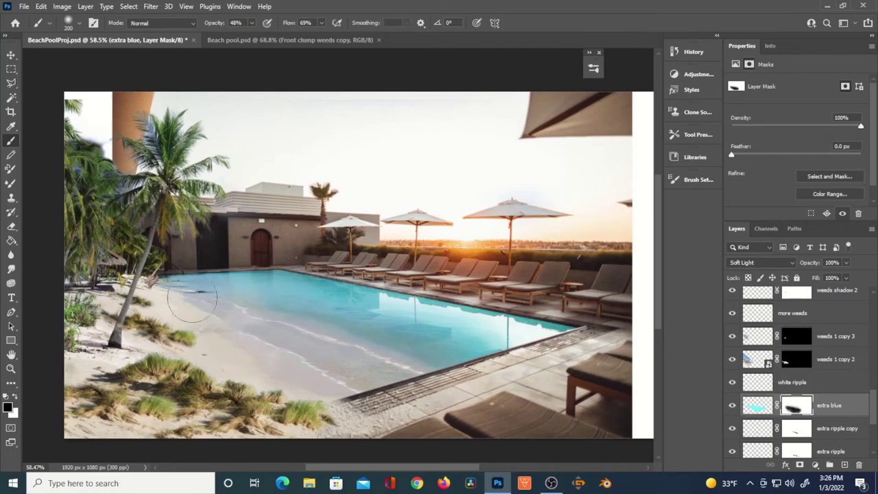
click(733, 405)
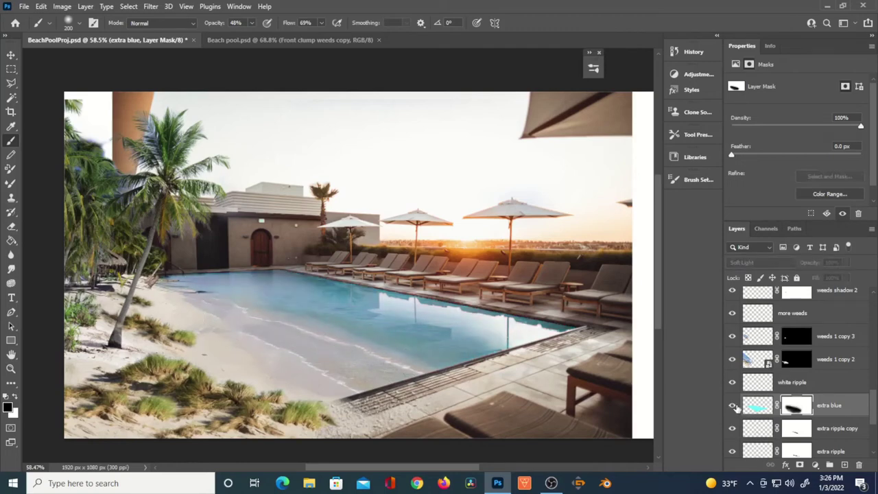
click(733, 405)
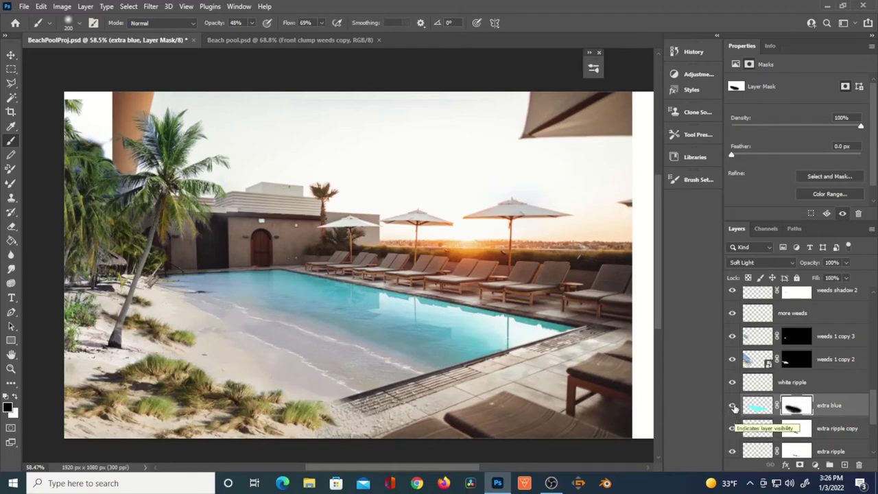
click(733, 405)
click(734, 407)
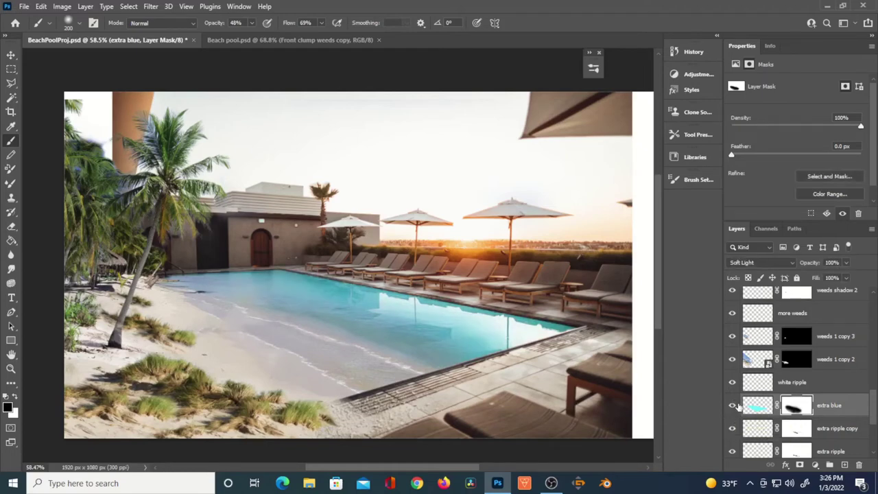
scroll(738, 406, down, 3)
- Mask the pool layer and paint out the orange pillar, top-left edge and top-right umbrella
click(805, 405)
mouse_move(117, 120)
mouse_down()
mouse_move(143, 89)
mouse_move(156, 127)
mouse_move(122, 147)
mouse_move(115, 140)
mouse_move(127, 169)
mouse_up()
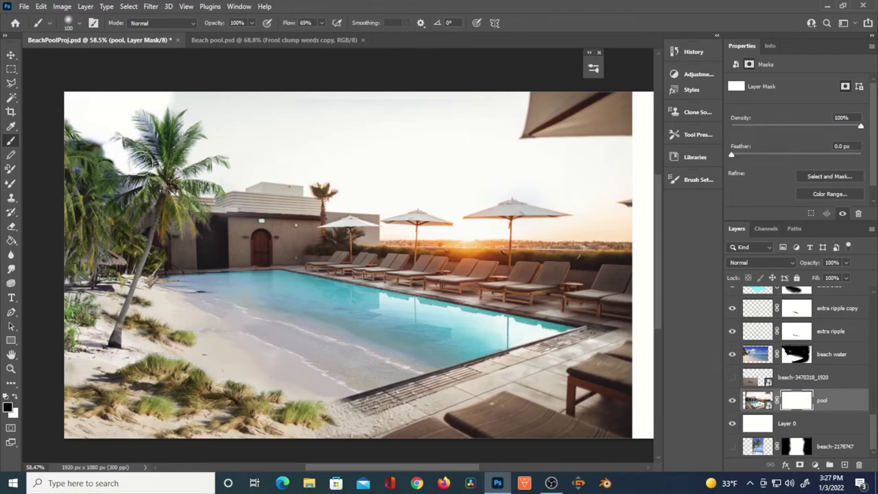
drag(74, 160, 121, 127)
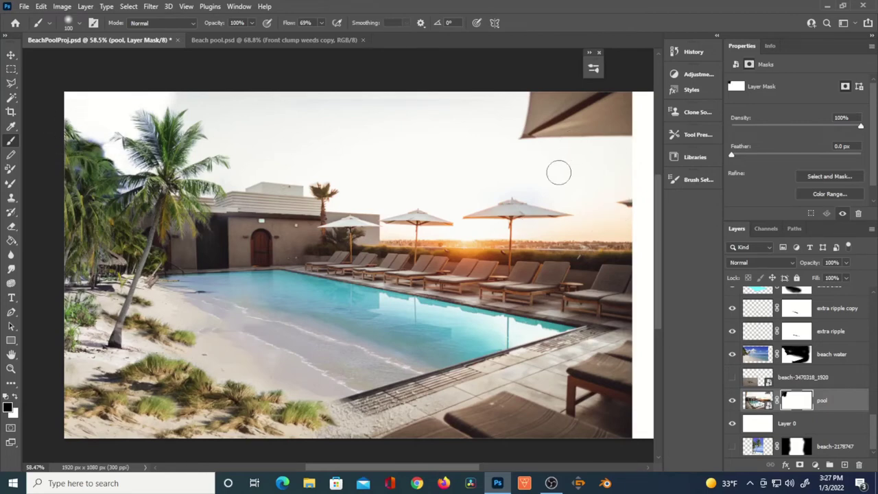
mouse_move(541, 150)
mouse_down()
mouse_move(521, 132)
mouse_move(515, 139)
mouse_move(543, 79)
mouse_move(565, 130)
mouse_move(557, 142)
mouse_move(577, 92)
mouse_move(641, 96)
mouse_move(605, 101)
mouse_move(624, 140)
mouse_up()
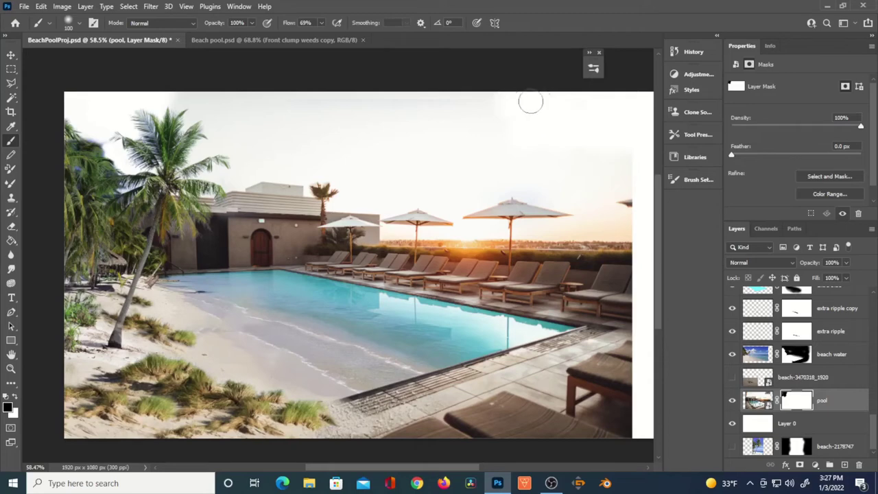
drag(410, 117, 223, 101)
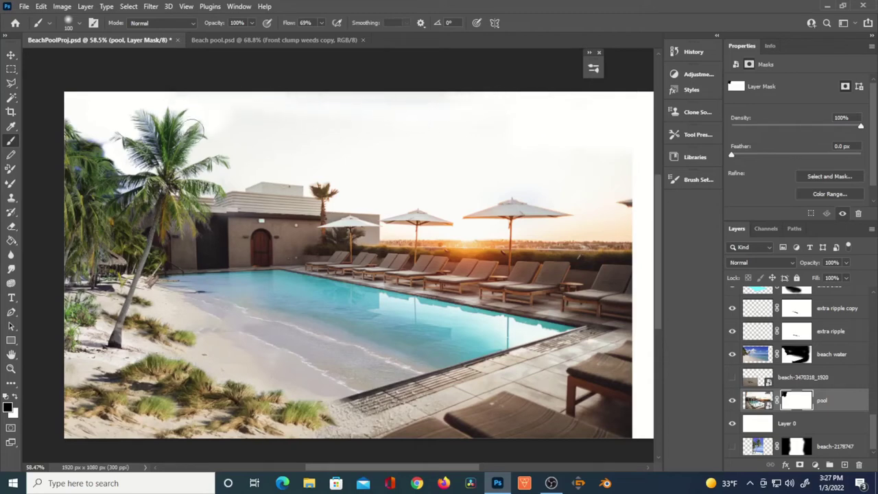
- Create a new empty layer at the top of the stack named palm
key(alt+period)
click(845, 465)
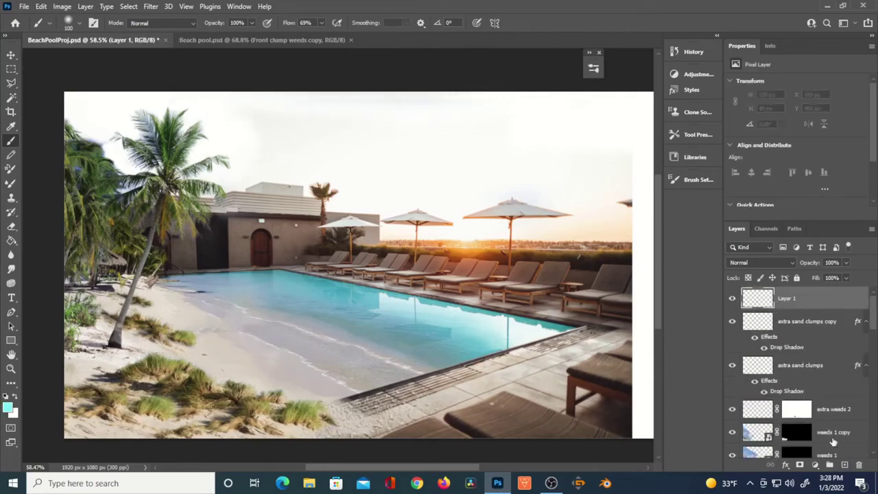
double_click(793, 300)
key(Return)
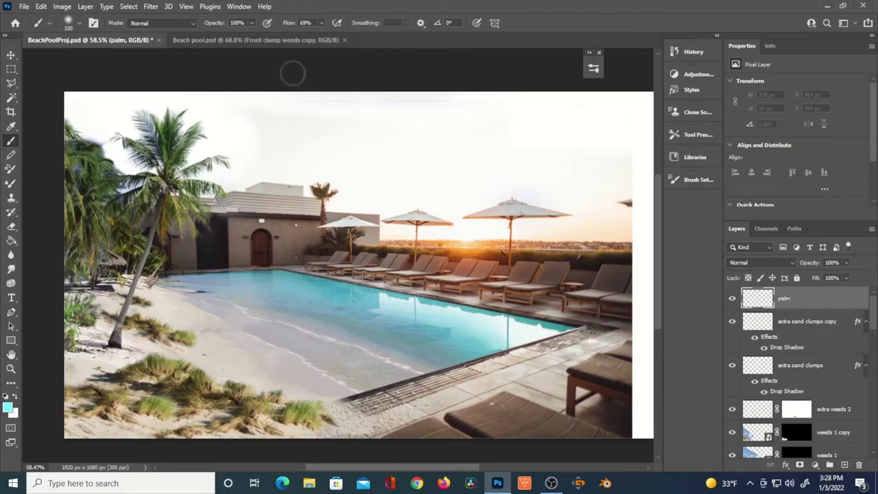
- Render a palm tree with Filter > Render > Tree at light direction 180
click(155, 7)
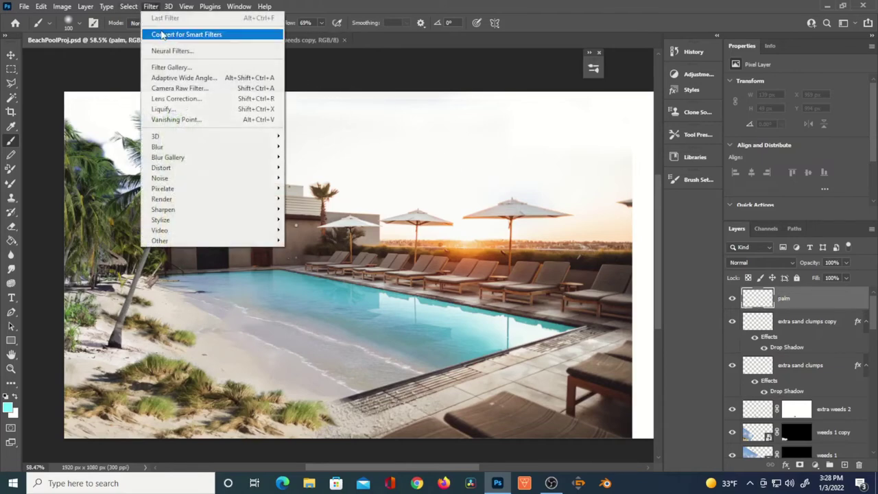
mouse_move(274, 200)
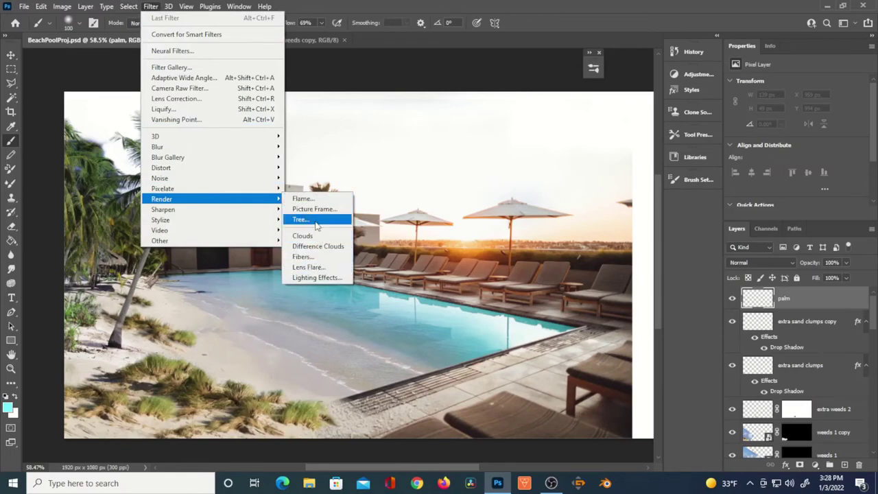
click(316, 219)
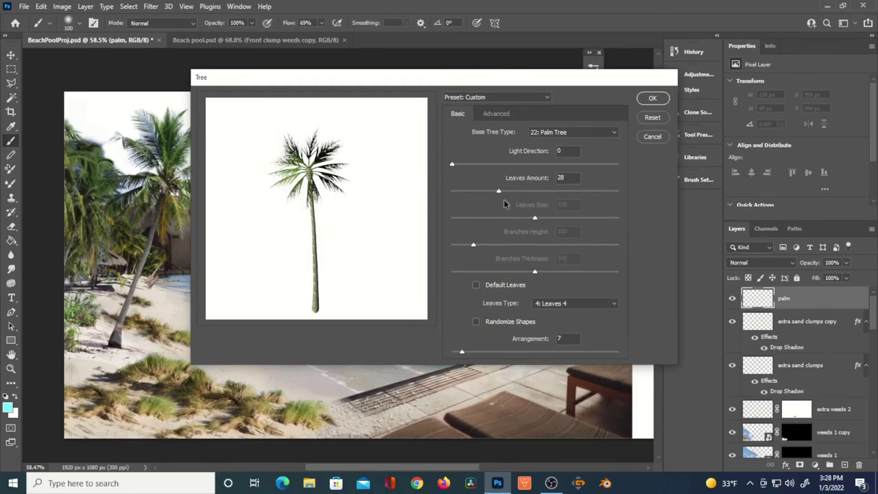
drag(450, 168, 474, 175)
drag(585, 171, 608, 170)
click(487, 164)
drag(464, 166, 583, 177)
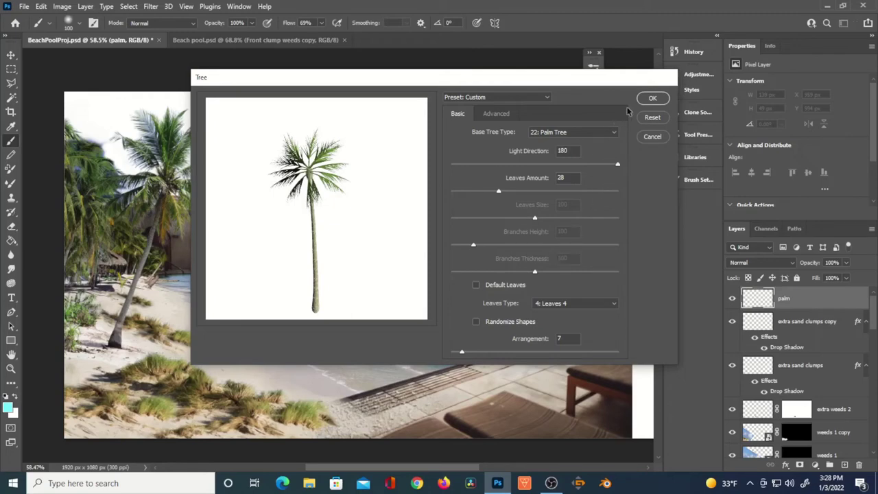
click(652, 99)
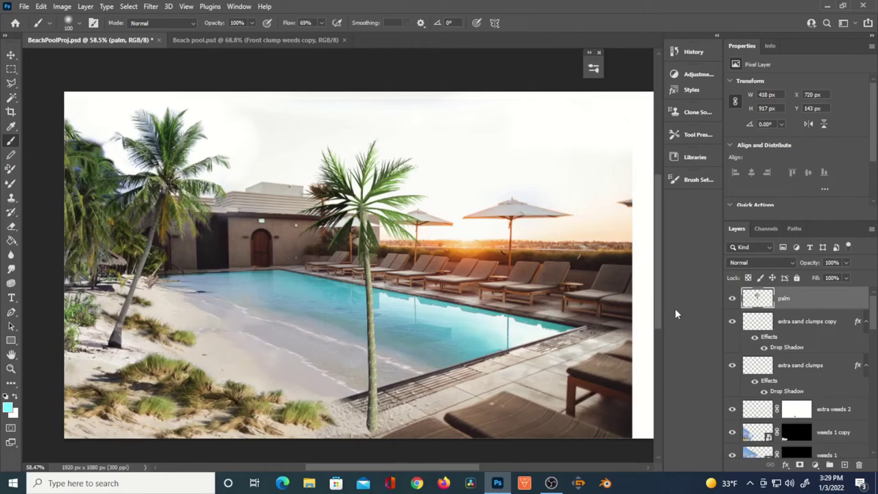
- Scale the new palm tree to about 69%, tilted roughly 20°, at the left edge
key(ctrl+t)
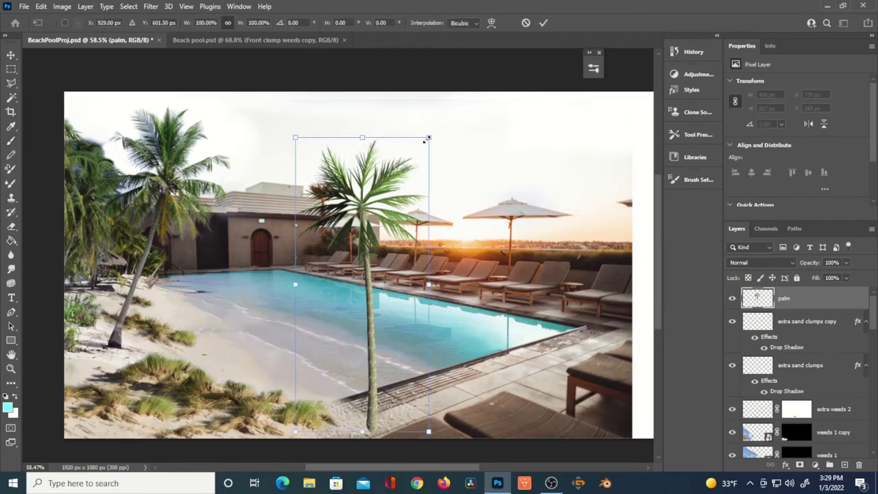
drag(430, 138, 30, 186)
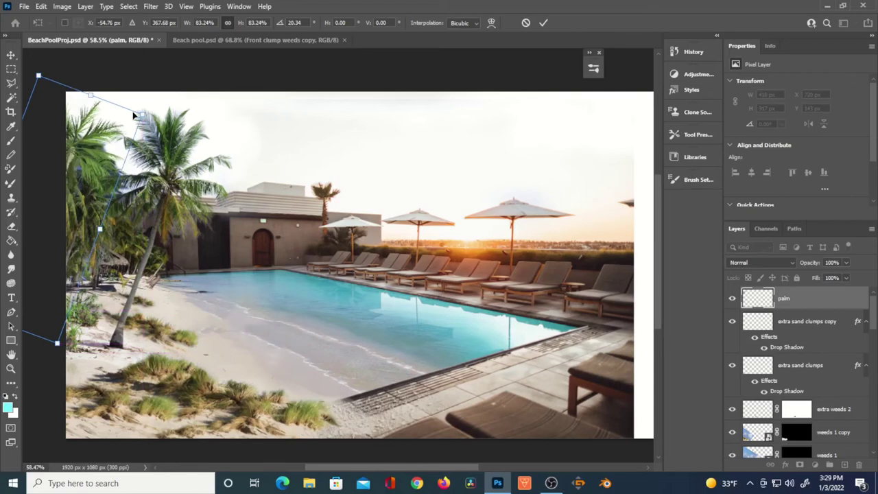
drag(141, 113, 117, 134)
drag(33, 140, 79, 177)
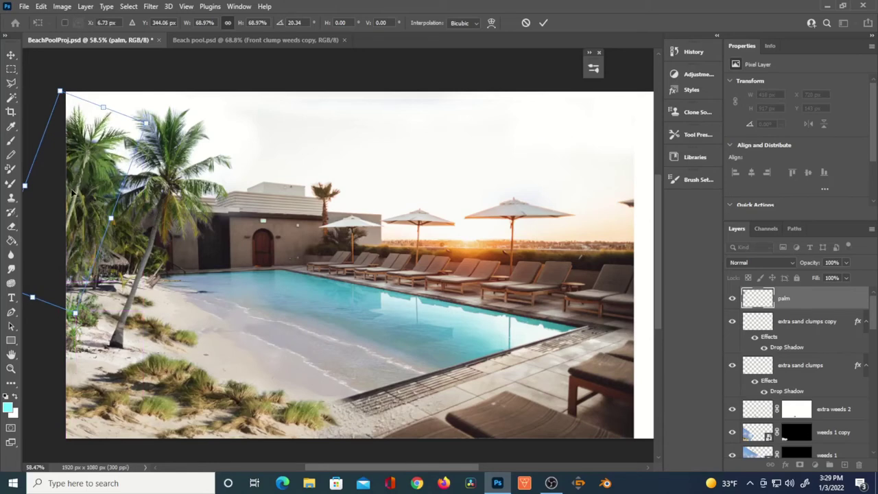
click(543, 23)
key(b)
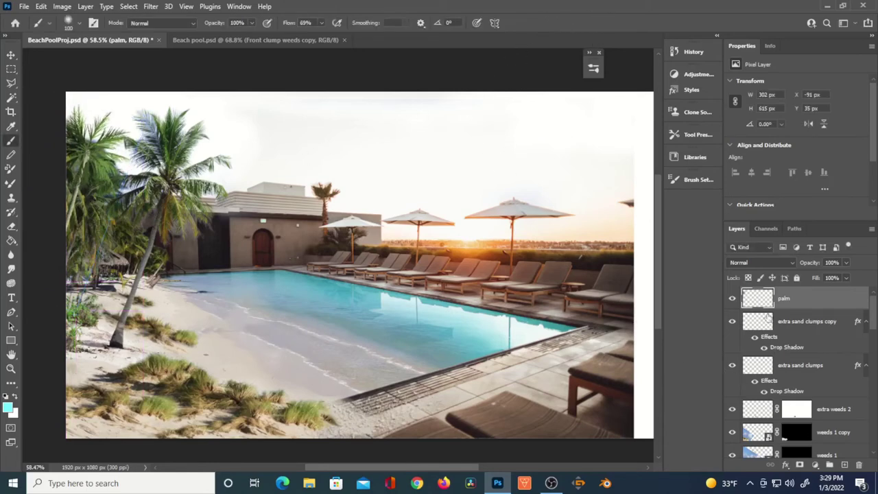
- Add a white mask to the palm layer, then duplicate the palm pixels as palm copy
click(800, 465)
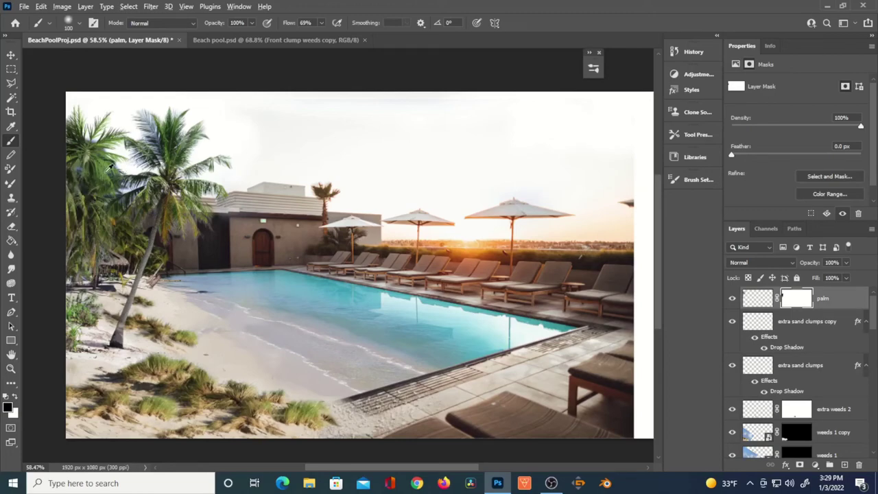
scroll(109, 168, up, 5)
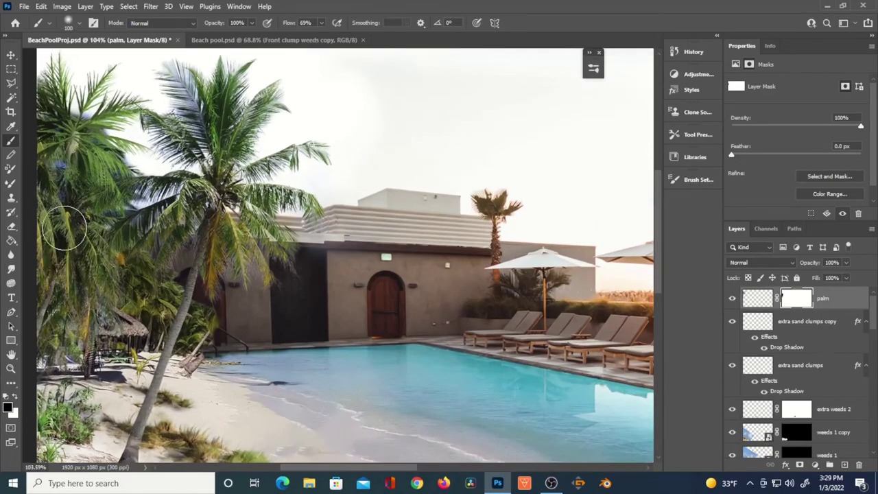
key(bracketleft)
key(bracketleft)
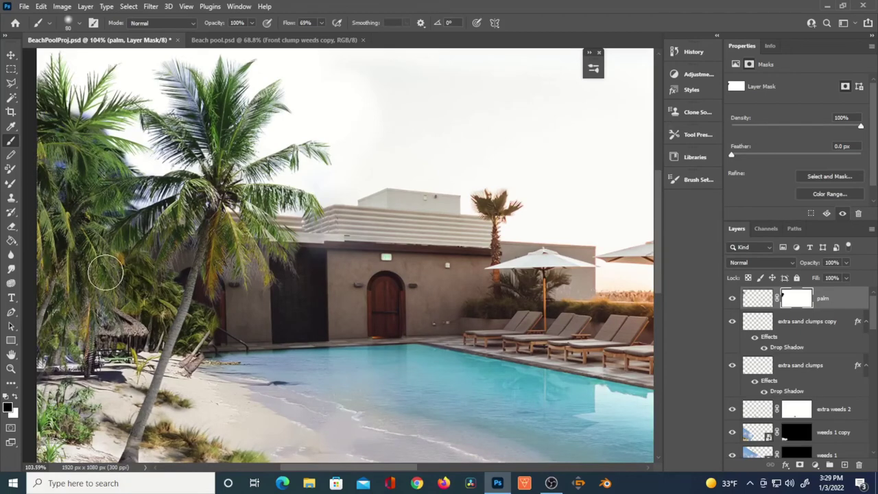
scroll(128, 277, down, 2)
click(757, 298)
key(ctrl+j)
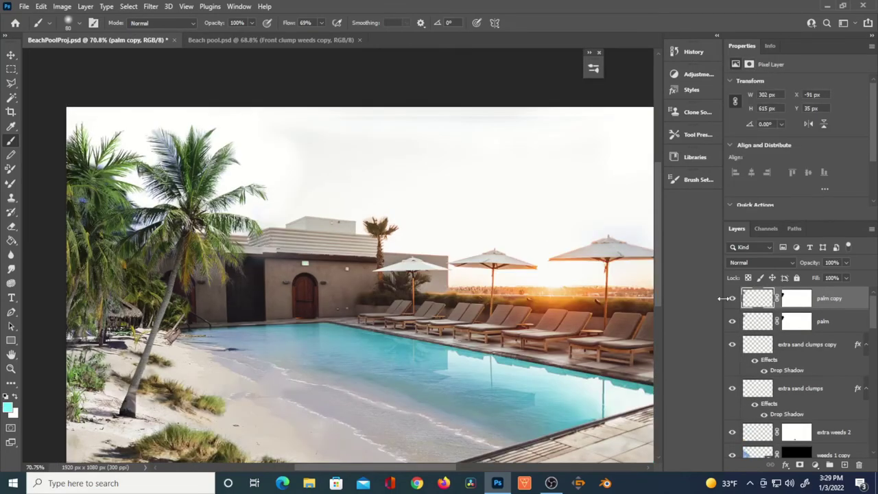
- Tilt palm copy to about 27° and move it left among the palms
key(ctrl+t)
drag(117, 211, 135, 146)
drag(154, 113, 213, 134)
drag(129, 245, 71, 259)
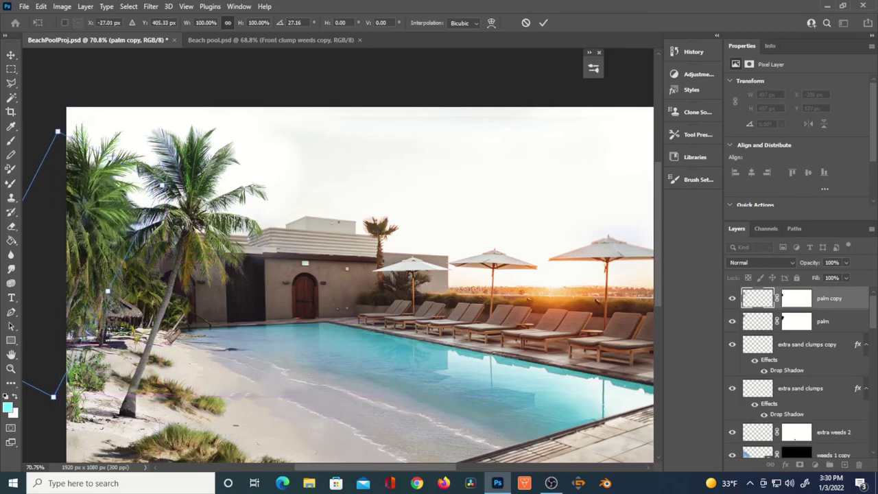
click(542, 24)
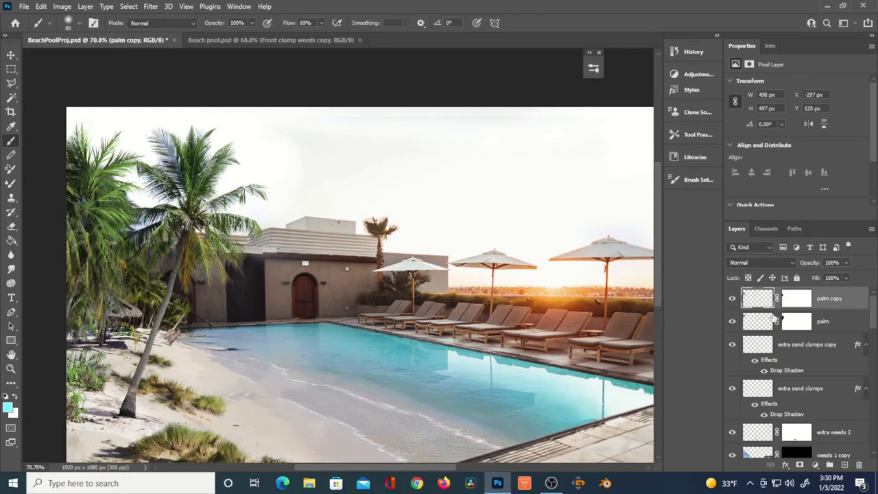
- Duplicate as palm copy 2, tilt it about 22.57° at the left edge, and add an empty layer
key(ctrl+j)
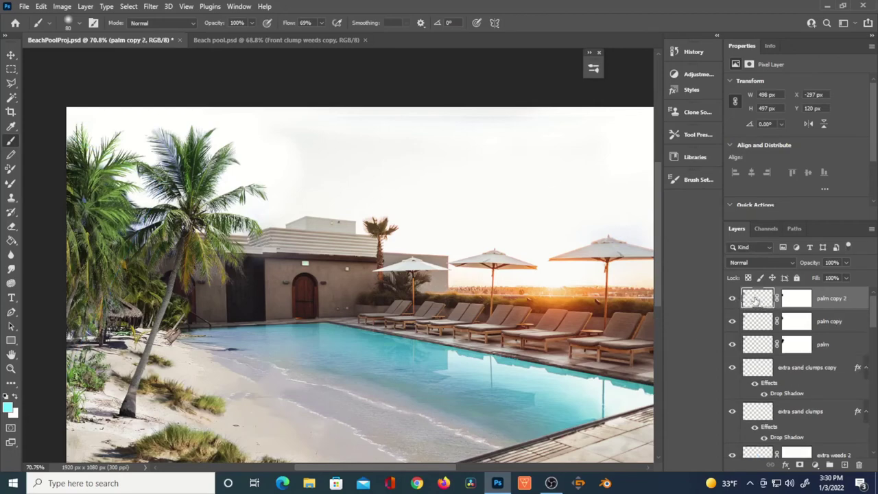
key(ctrl+t)
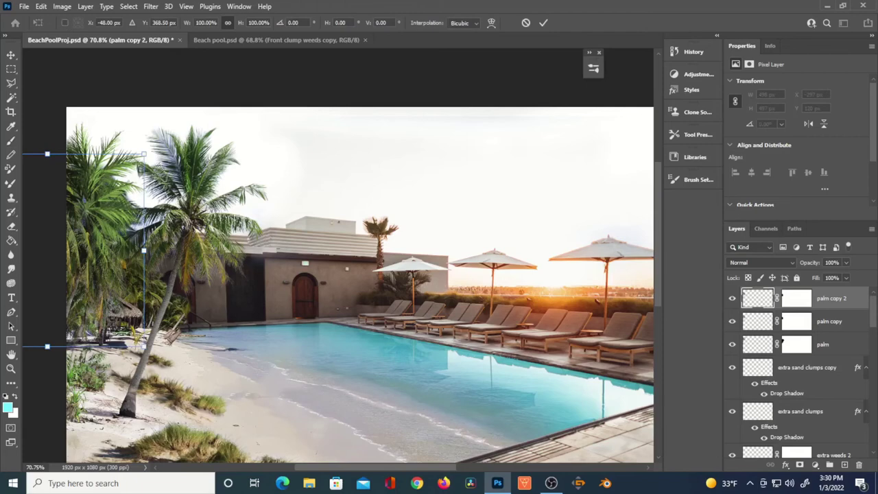
drag(128, 214, 121, 192)
drag(163, 108, 187, 146)
drag(96, 228, 67, 194)
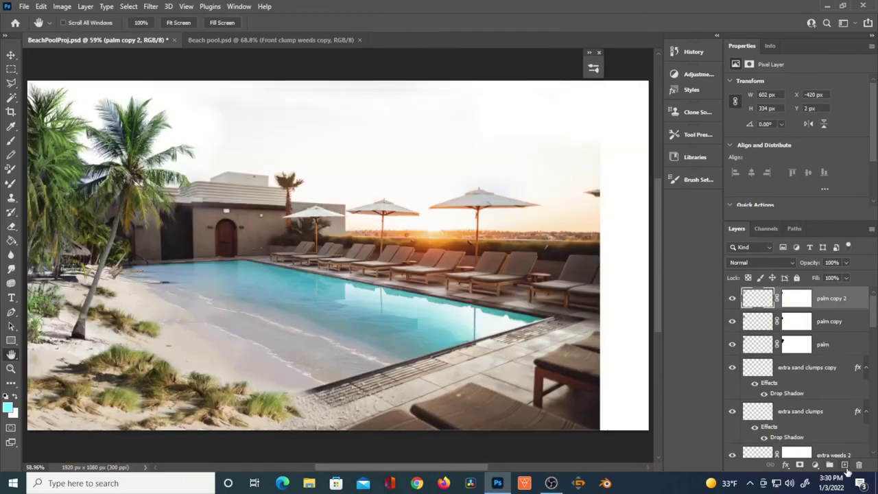
click(846, 466)
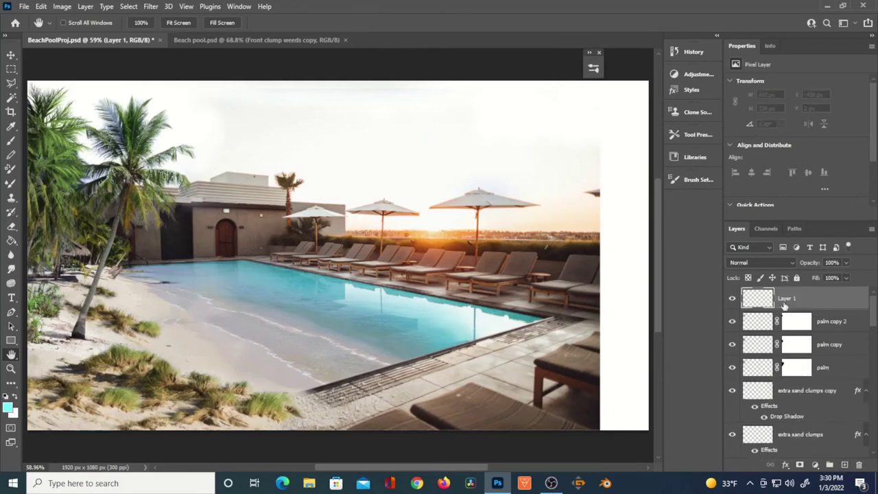
- Rename the new layer 'Sun' and set the foreground colour to pale cream #ffecbd
double_click(788, 299)
text(Sun)
key(Return)
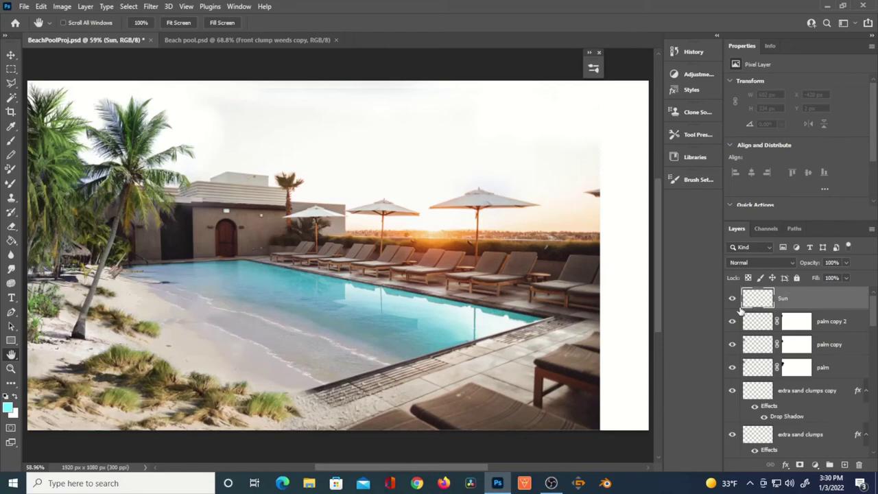
scroll(426, 276, down, 3)
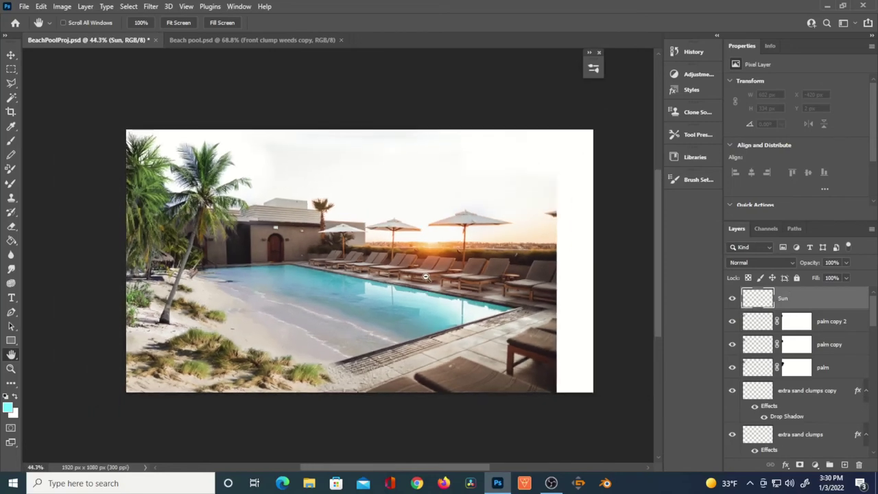
click(10, 411)
drag(177, 310, 182, 333)
mouse_move(56, 212)
mouse_down()
mouse_move(50, 205)
mouse_move(62, 204)
mouse_up()
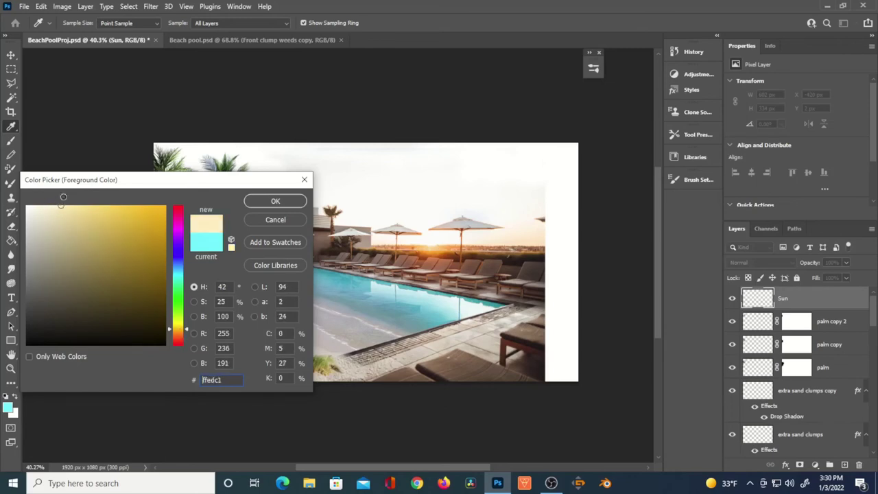
click(256, 204)
key(h)
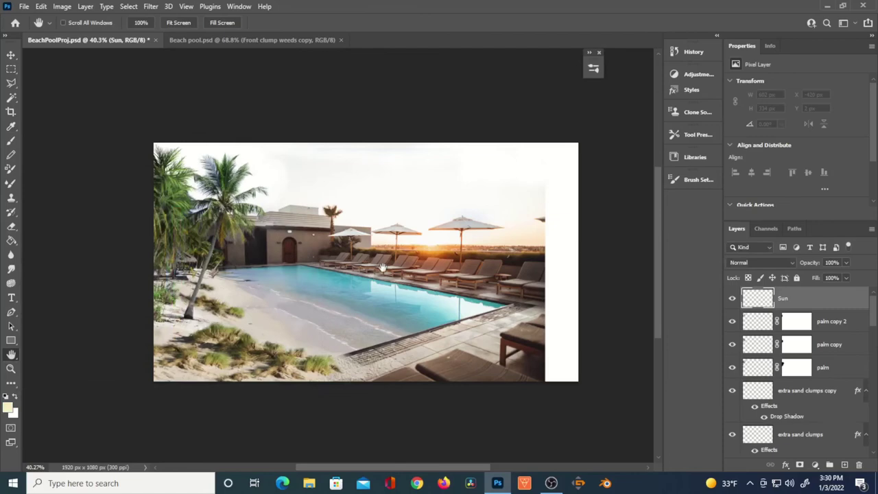
- Pick a soft brush at 100% flow and enlarge it to about 1500 px
key(b)
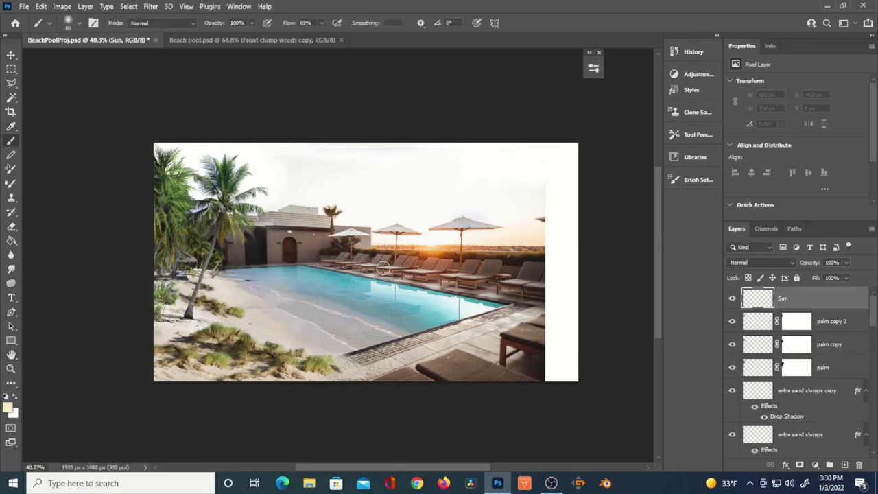
click(697, 180)
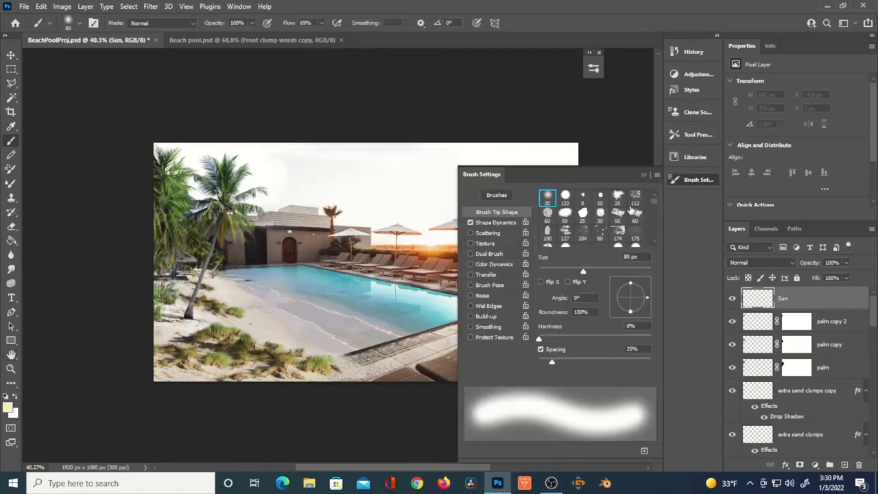
click(643, 176)
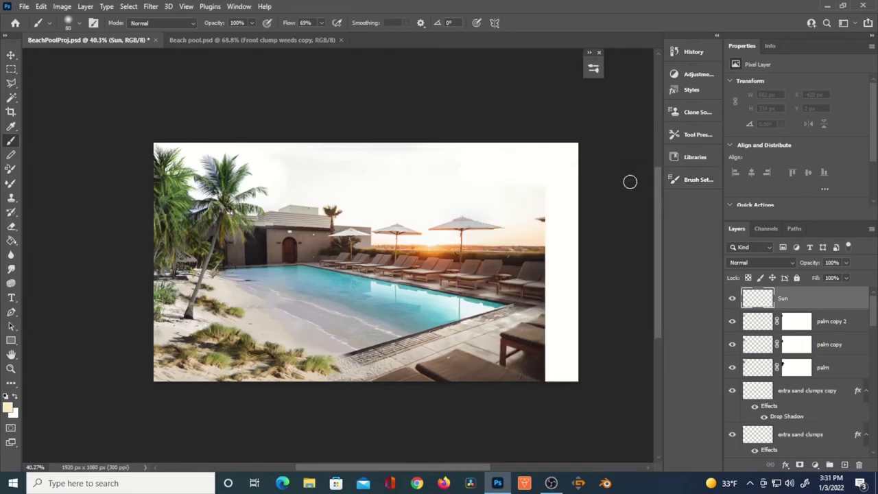
key(bracketright)
key(bracketright)
key(bracketright)
key(bracketright)
key(bracketright)
drag(288, 24, 313, 24)
key(bracketright)
key(bracketright)
key(bracketright)
key(bracketright)
key(bracketright)
key(bracketright)
key(bracketright)
key(bracketright)
key(bracketright)
key(bracketright)
key(bracketright)
key(bracketright)
key(bracketright)
key(bracketright)
key(bracketright)
key(bracketright)
key(bracketright)
key(bracketright)
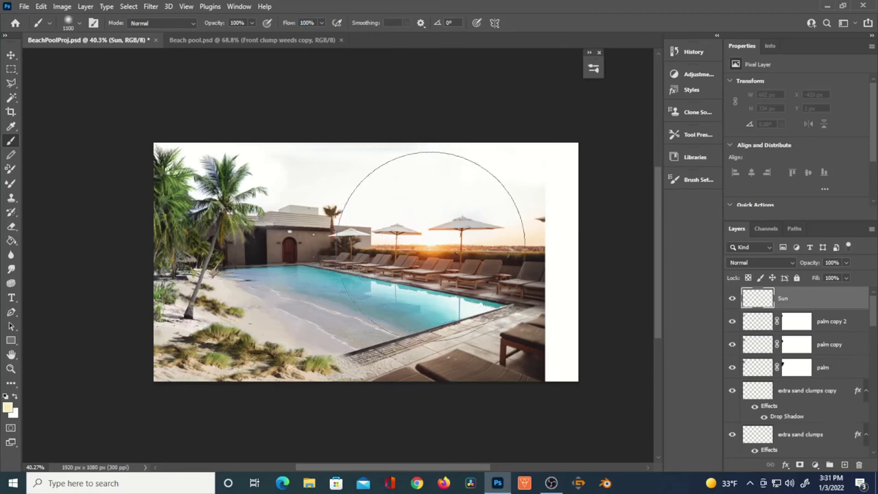
key(bracketright)
key(bracketright)
key(bracketright)
key(bracketright)
key(bracketright)
key(bracketright)
key(bracketright)
key(bracketright)
key(bracketright)
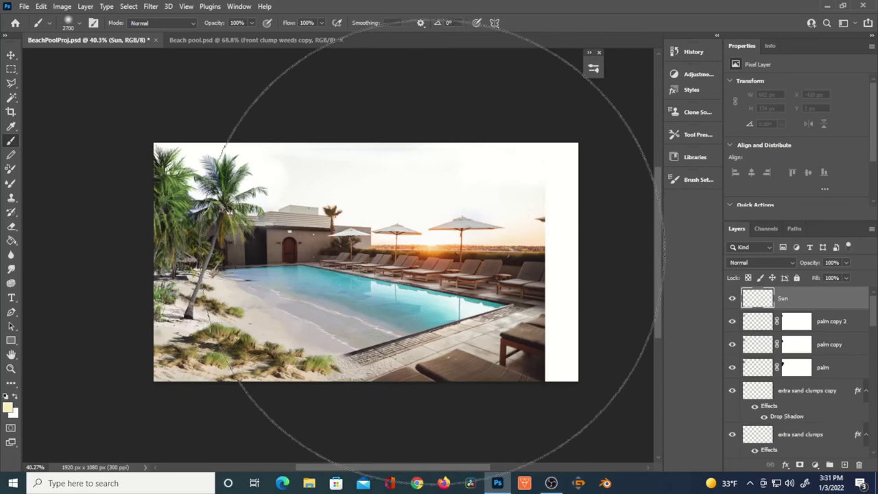
- Paint a cream glow on the Sun layer, blend it Soft Light at 82% opacity
click(446, 247)
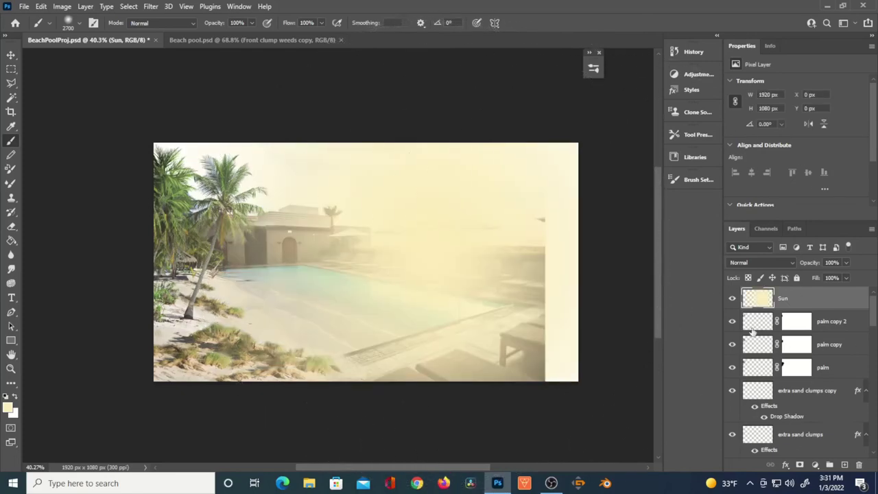
click(789, 265)
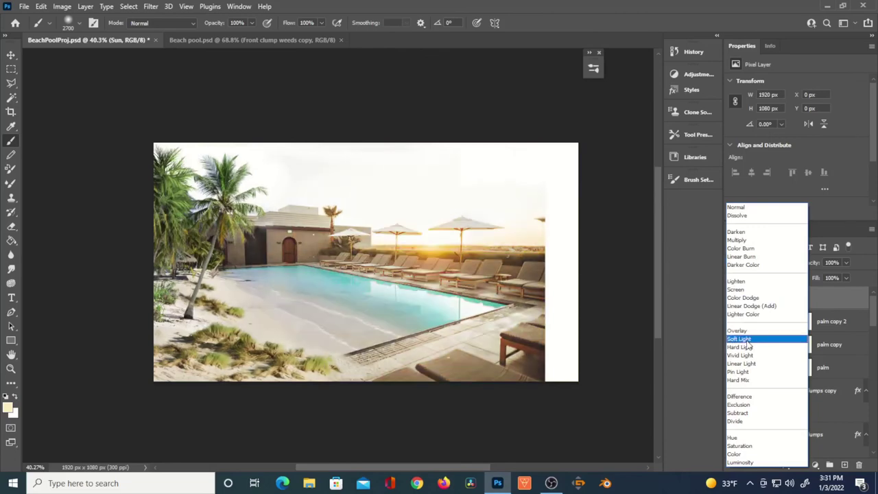
click(747, 340)
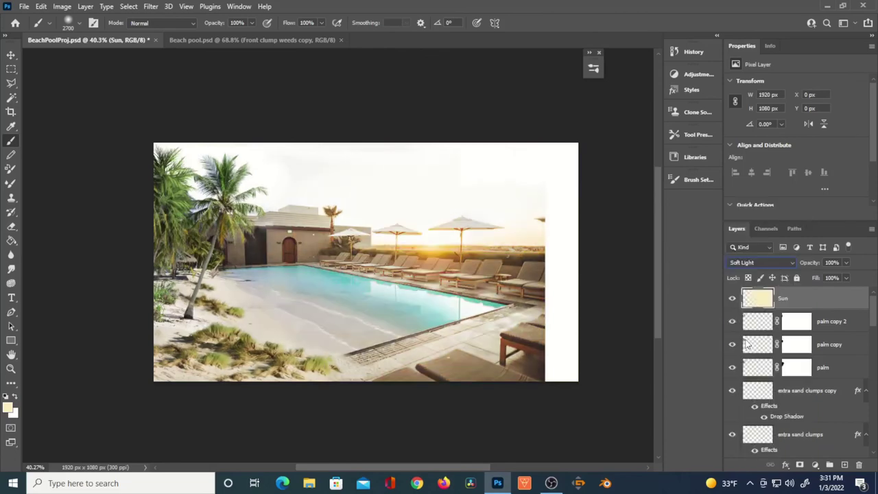
click(732, 299)
click(732, 299)
drag(812, 266, 805, 268)
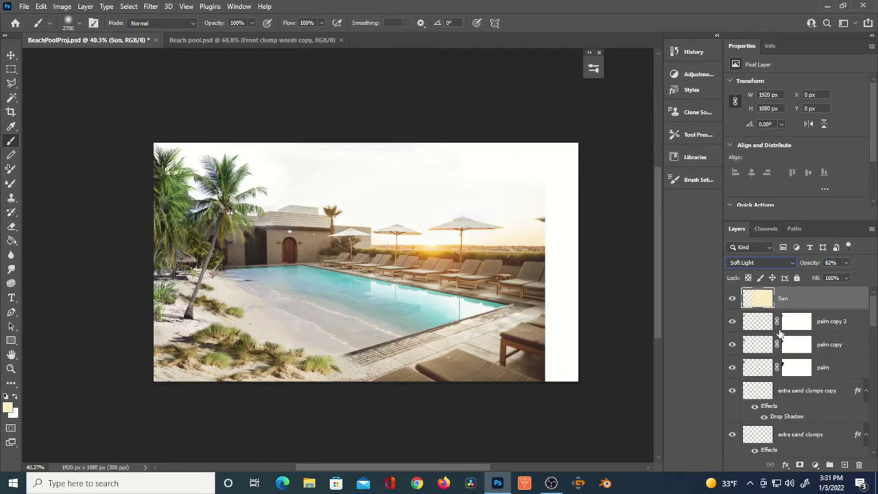
- Add a 'Sun 2' layer, paint a smaller glow over the sunset, and set it to Soft Light
click(844, 465)
double_click(789, 299)
text(S)
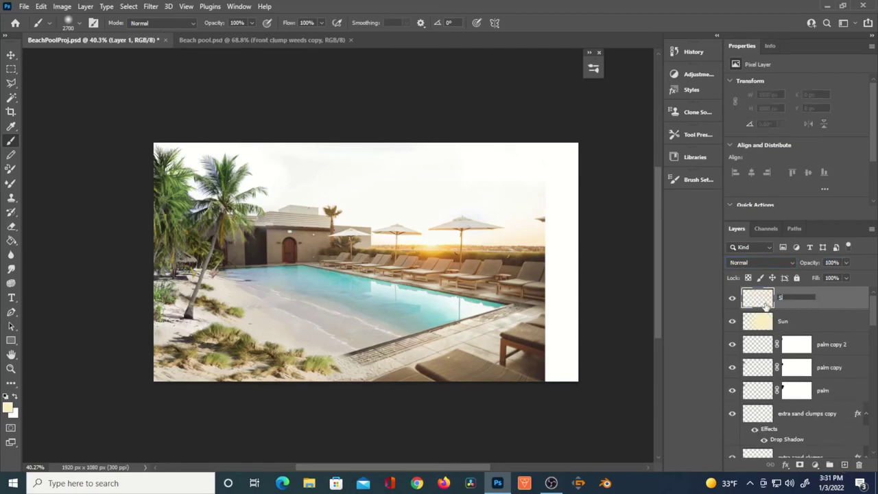
text(un 2)
click(761, 301)
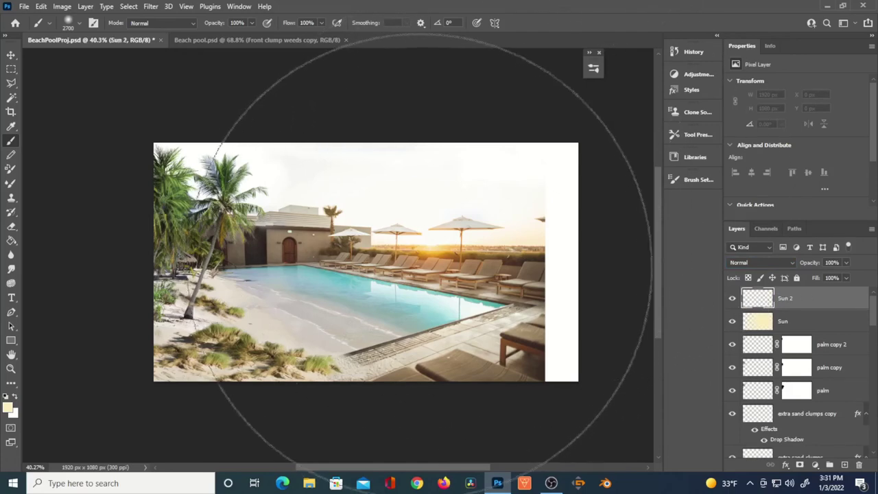
key(bracketleft)
key(bracketleft)
key(bracketleft)
key(bracketleft)
key(bracketleft)
key(bracketleft)
key(bracketleft)
key(bracketleft)
key(bracketleft)
key(bracketleft)
key(bracketleft)
key(bracketleft)
key(bracketleft)
key(bracketleft)
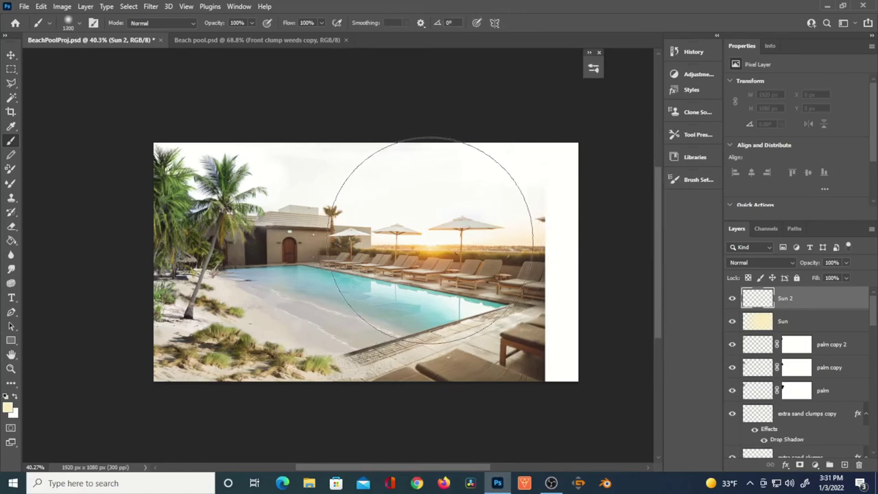
click(429, 240)
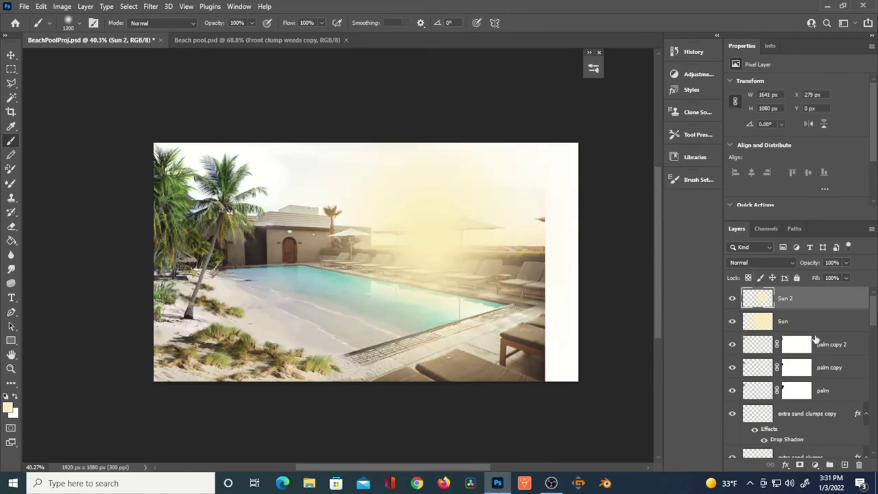
click(771, 262)
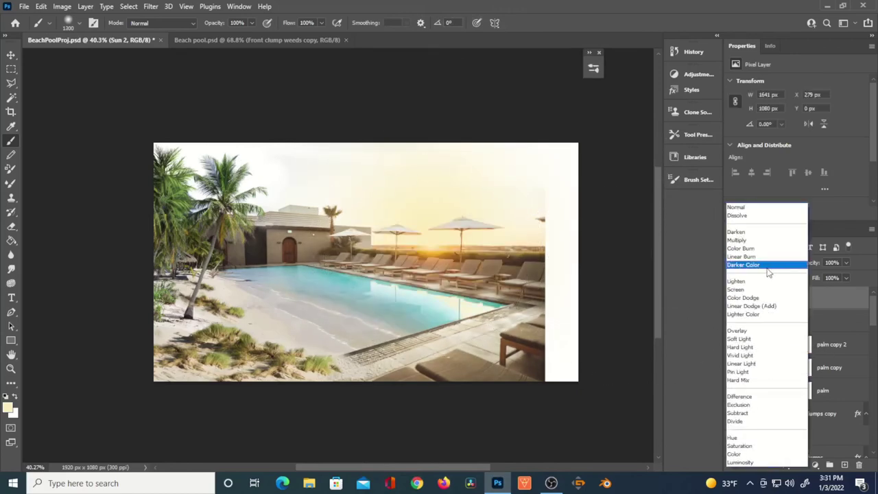
click(751, 341)
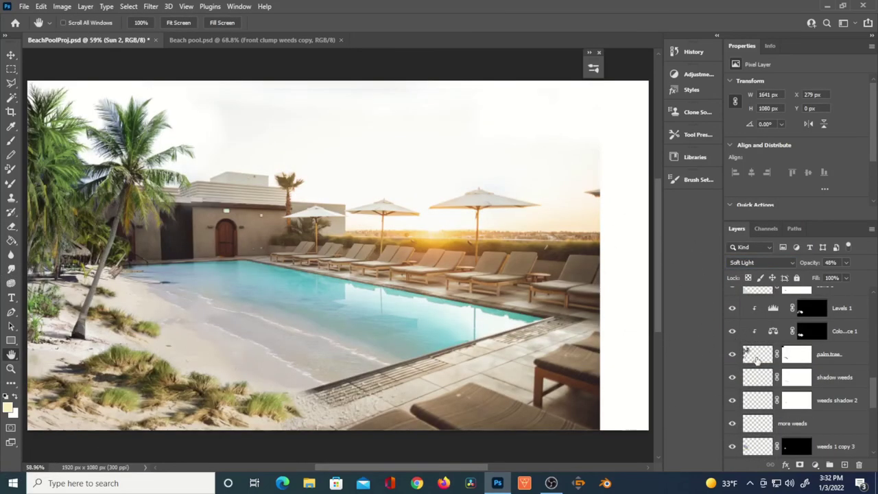
- Label the palm tree layer Green and group the three palm layers as 'Extra palm trees'
right_click(758, 356)
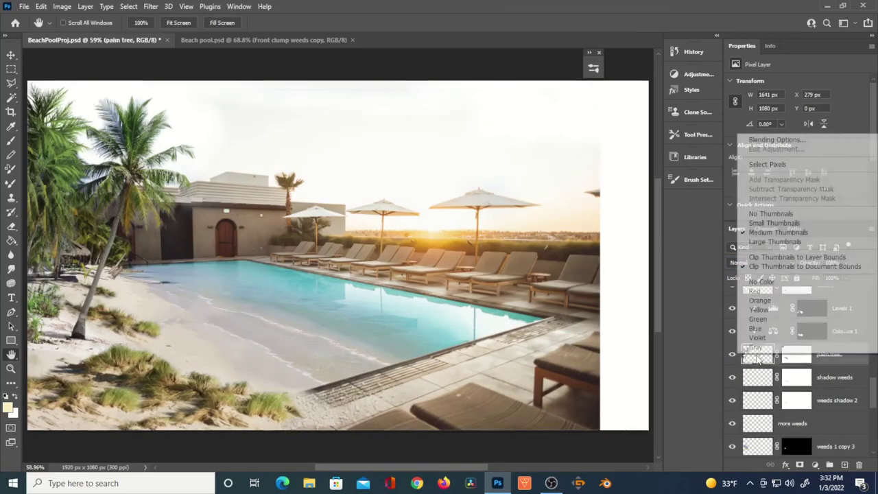
click(770, 322)
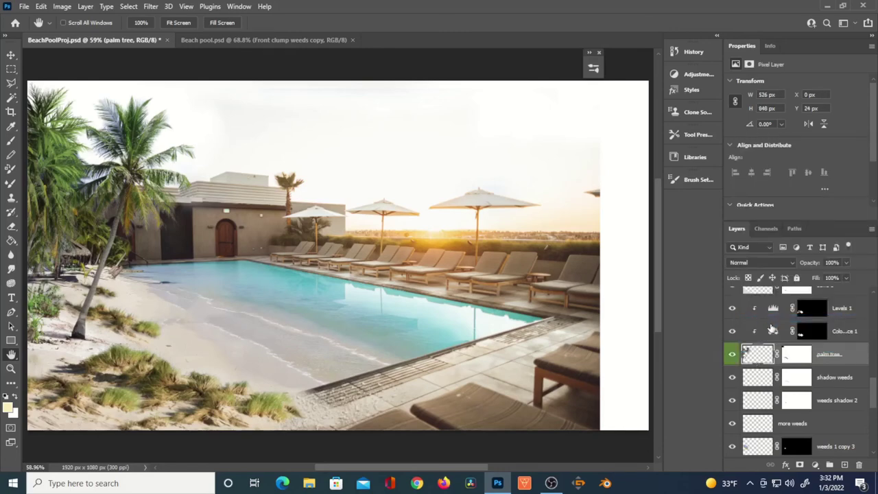
drag(874, 395, 874, 315)
shift+click(741, 374)
key(ctrl+g)
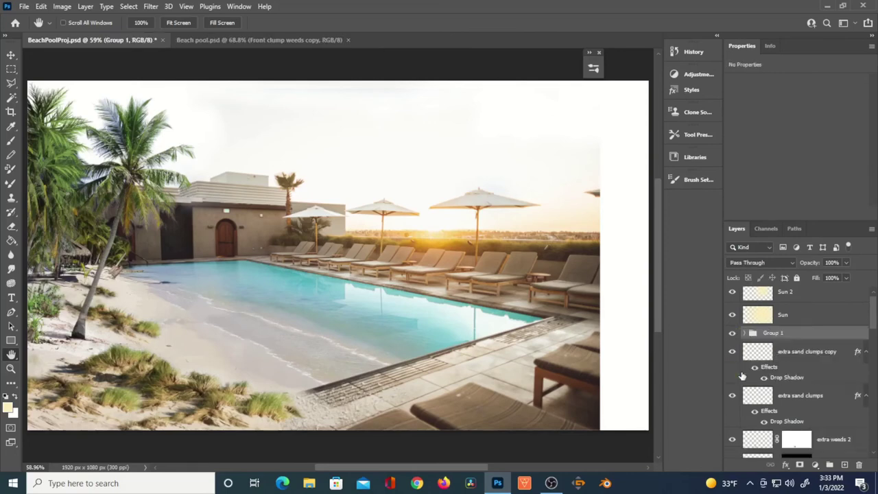
double_click(775, 333)
click(758, 352)
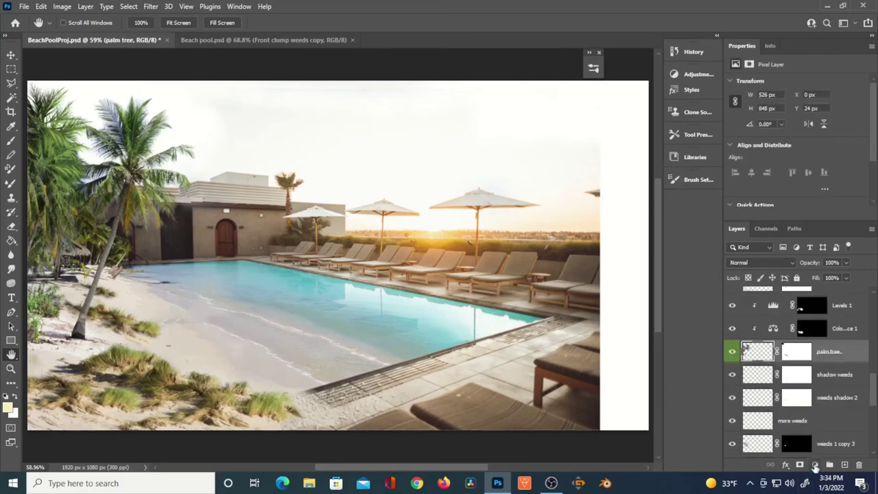
- Add a Hue/Saturation adjustment above palm tree with Colorize, Saturation 100, and an inverted mask
click(816, 465)
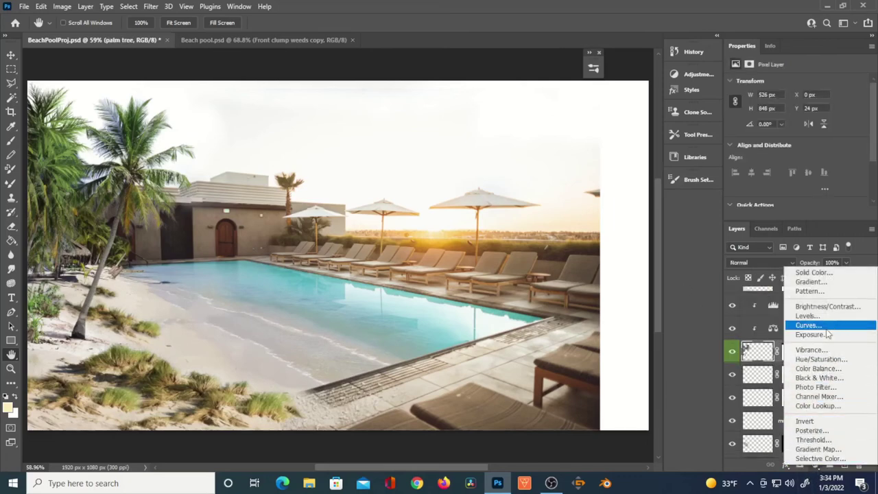
click(821, 360)
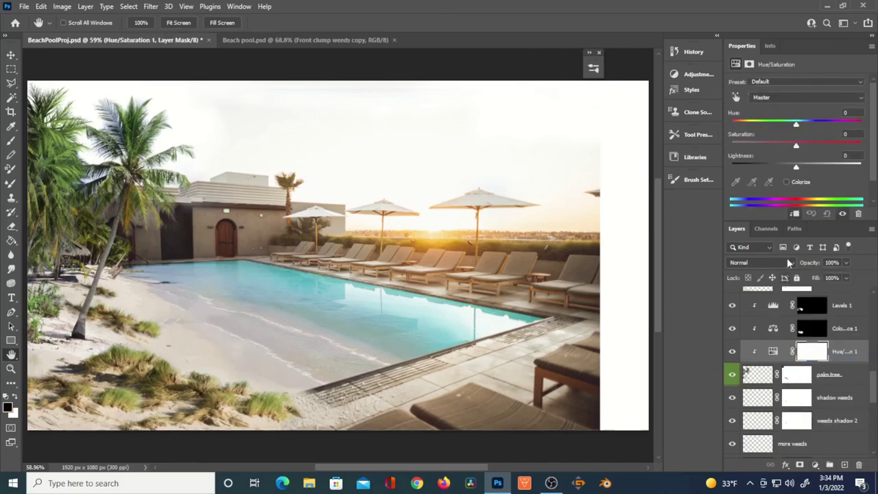
click(787, 182)
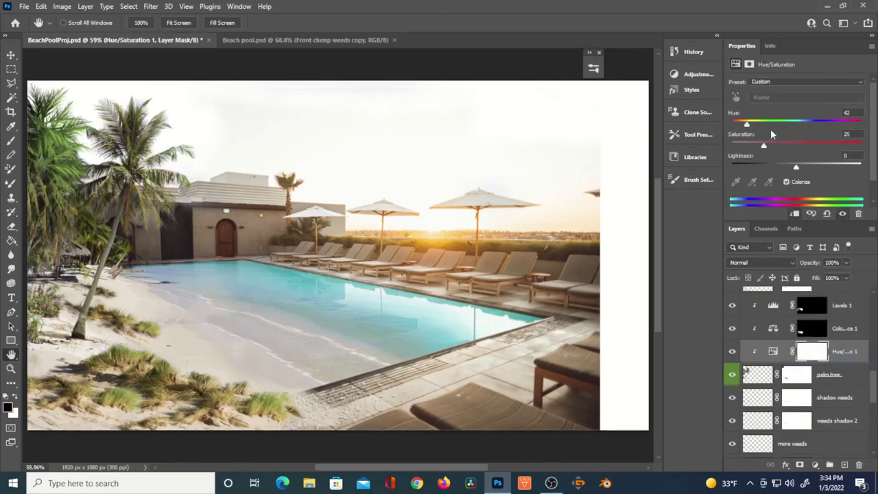
drag(745, 125, 863, 166)
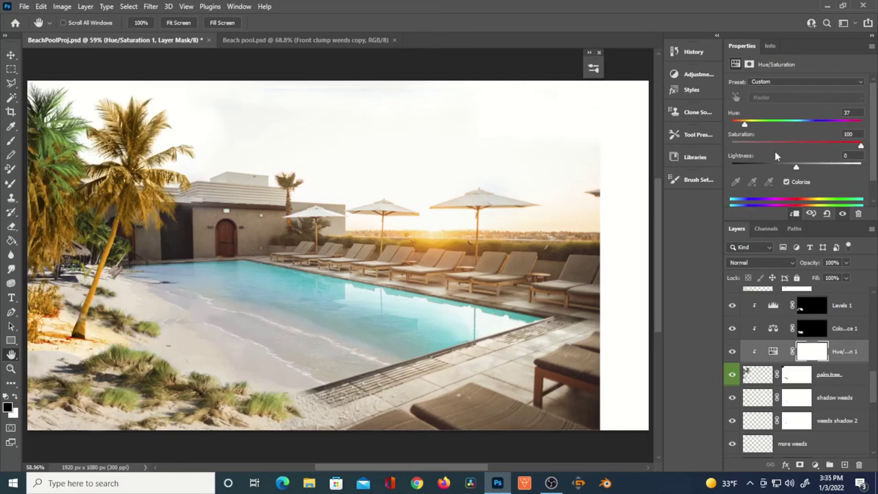
mouse_move(745, 126)
mouse_down()
mouse_move(804, 129)
mouse_move(747, 129)
mouse_up()
click(733, 352)
click(733, 352)
click(811, 353)
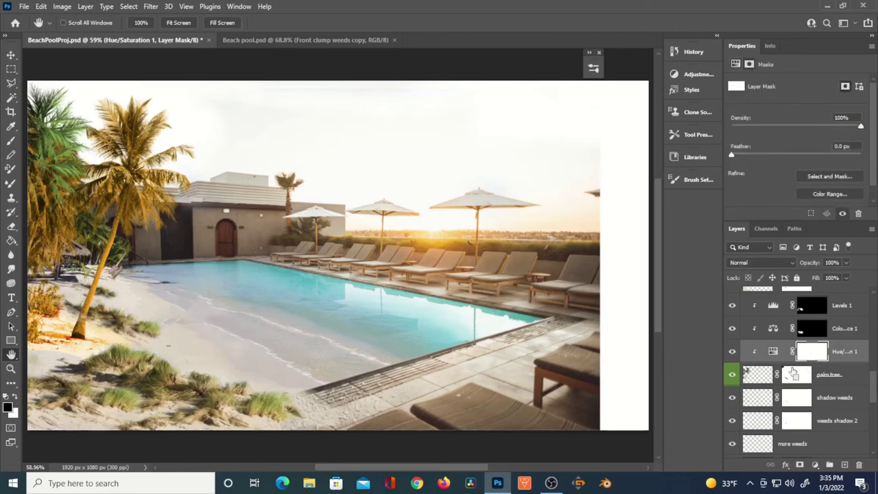
key(ctrl+i)
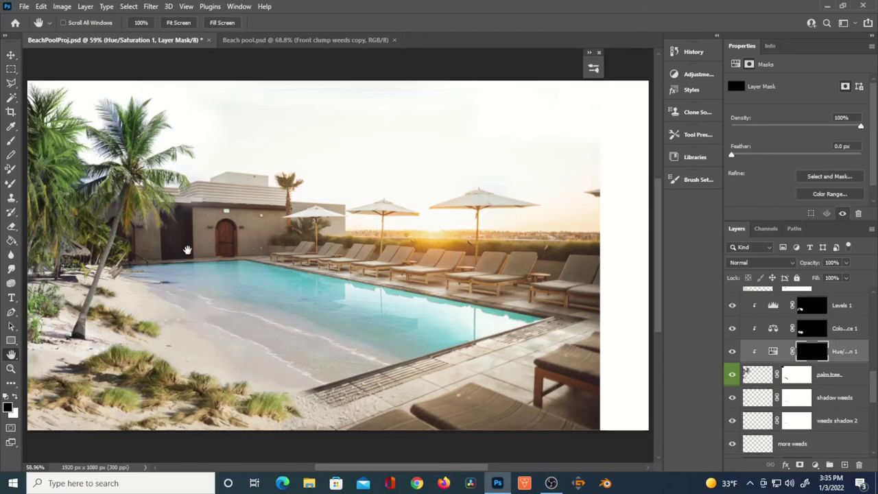
- Paint the tint onto the palm fronds with a 150-px white brush, then undo it
key(b)
key(bracketleft)
key(bracketleft)
key(bracketleft)
key(bracketleft)
key(bracketleft)
key(bracketleft)
key(bracketleft)
key(bracketleft)
key(bracketleft)
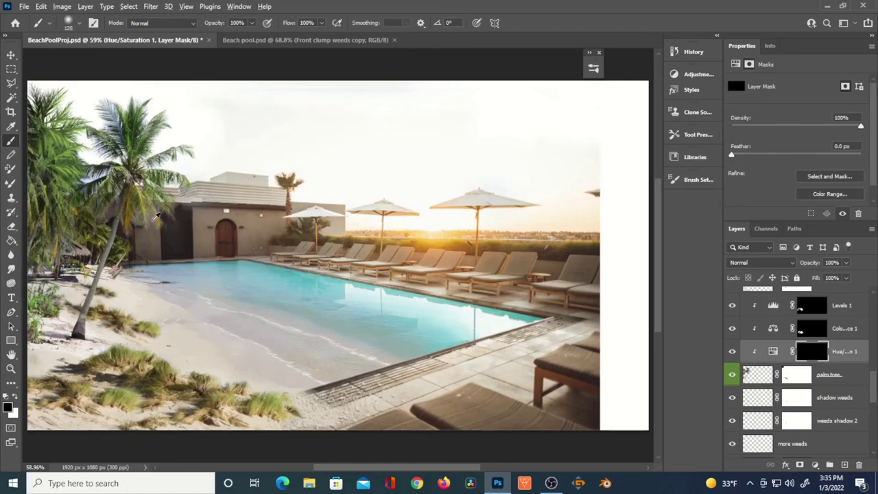
scroll(153, 217, up, 3)
mouse_move(155, 213)
mouse_down()
mouse_move(176, 243)
mouse_move(276, 285)
mouse_up()
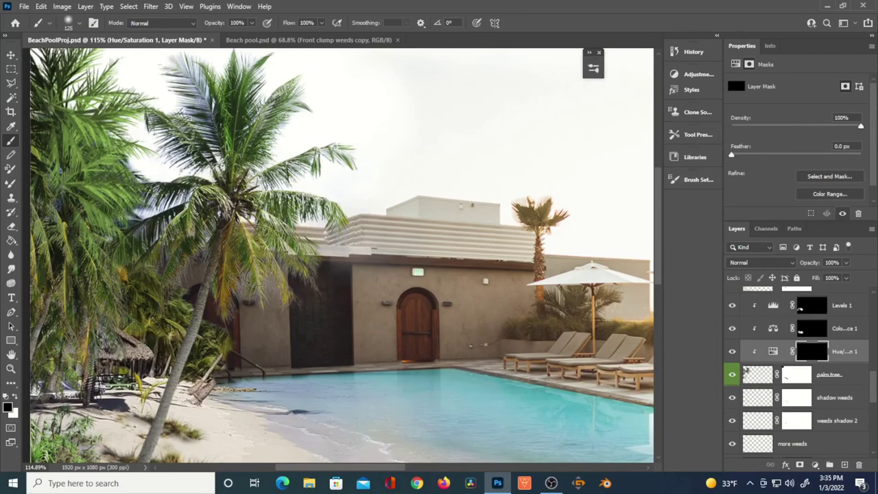
key(x)
click(264, 244)
mouse_move(320, 195)
mouse_down()
mouse_move(289, 148)
mouse_move(309, 182)
mouse_move(278, 175)
mouse_move(324, 181)
mouse_up()
key(ctrl+z)
key(ctrl+z)
- Repaint a softer tint on the fronds and crown at 59%, then 36% opacity and 15% flow
drag(215, 25, 191, 26)
drag(291, 26, 252, 24)
mouse_move(295, 130)
mouse_down()
mouse_move(291, 96)
mouse_move(279, 96)
mouse_move(247, 147)
mouse_move(277, 152)
mouse_move(301, 141)
mouse_move(260, 141)
mouse_up()
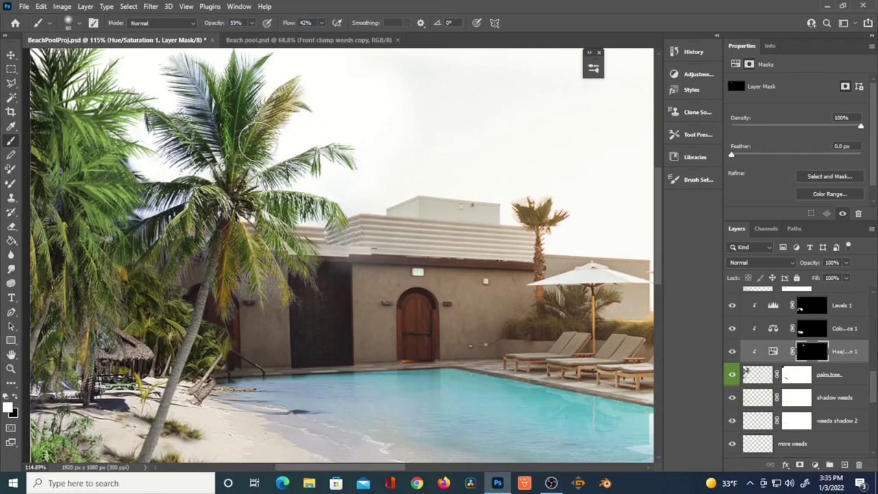
drag(215, 23, 204, 23)
drag(291, 23, 281, 23)
mouse_move(278, 134)
mouse_down()
mouse_move(334, 208)
mouse_move(315, 156)
mouse_move(328, 152)
mouse_move(294, 162)
mouse_move(327, 169)
mouse_move(274, 240)
mouse_move(316, 266)
mouse_move(303, 241)
mouse_move(280, 262)
mouse_move(286, 291)
mouse_move(232, 86)
mouse_move(257, 68)
mouse_move(240, 106)
mouse_move(236, 82)
mouse_move(190, 93)
mouse_move(262, 149)
mouse_move(350, 159)
mouse_move(316, 155)
mouse_up()
mouse_move(295, 187)
mouse_down()
mouse_move(221, 210)
mouse_move(163, 123)
mouse_move(223, 61)
mouse_move(210, 225)
mouse_move(223, 199)
mouse_up()
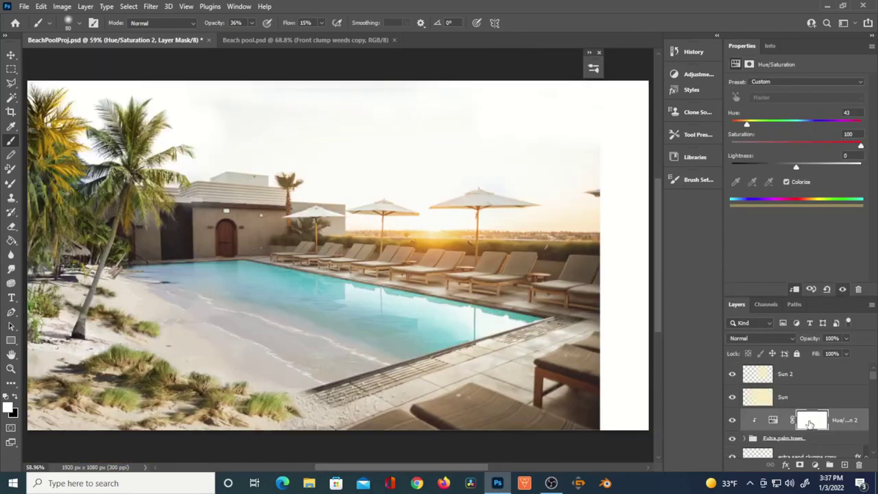
click(809, 422)
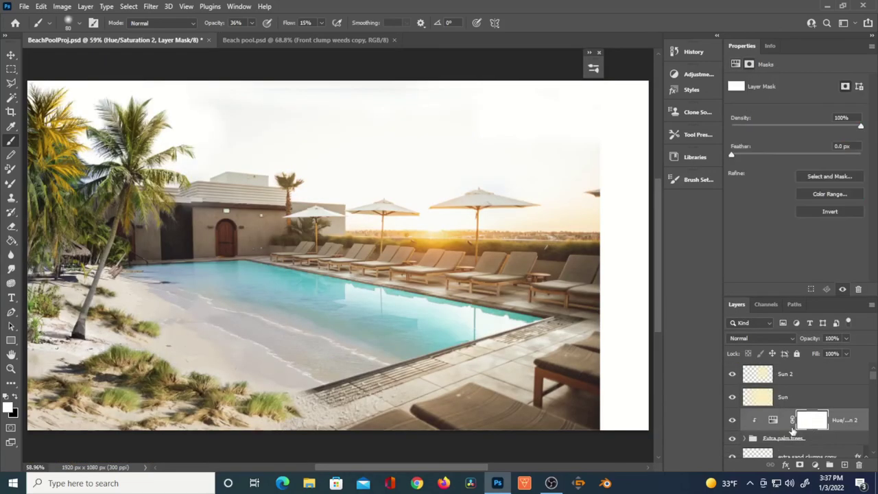
- Invert the Hue/Saturation 2 and 3 masks, painting the tint back on the left fronds and front grass
key(ctrl+i)
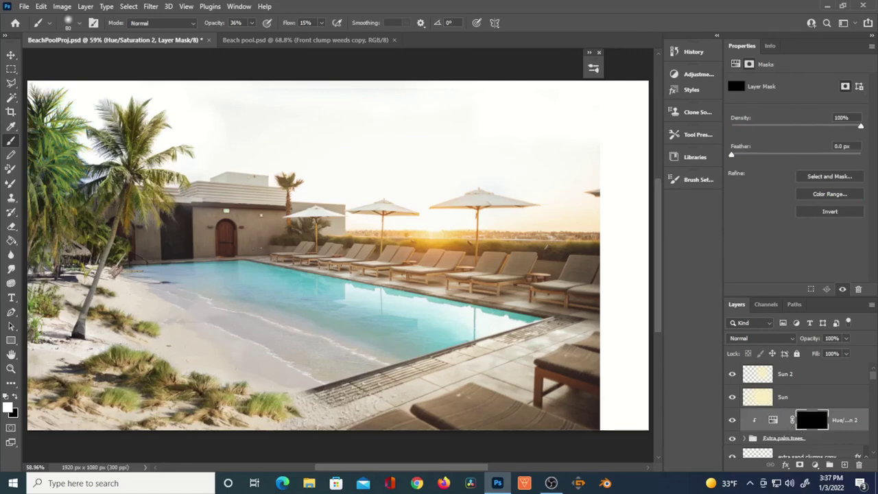
mouse_move(99, 170)
mouse_down()
mouse_move(69, 223)
mouse_move(79, 223)
mouse_move(83, 210)
mouse_move(71, 201)
mouse_move(83, 180)
mouse_move(75, 179)
mouse_move(72, 152)
mouse_move(41, 93)
mouse_move(47, 86)
mouse_move(71, 149)
mouse_move(75, 187)
mouse_move(57, 183)
mouse_move(46, 200)
mouse_move(66, 144)
mouse_move(44, 105)
mouse_move(52, 88)
mouse_move(75, 159)
mouse_move(61, 139)
mouse_move(55, 144)
mouse_move(53, 193)
mouse_up()
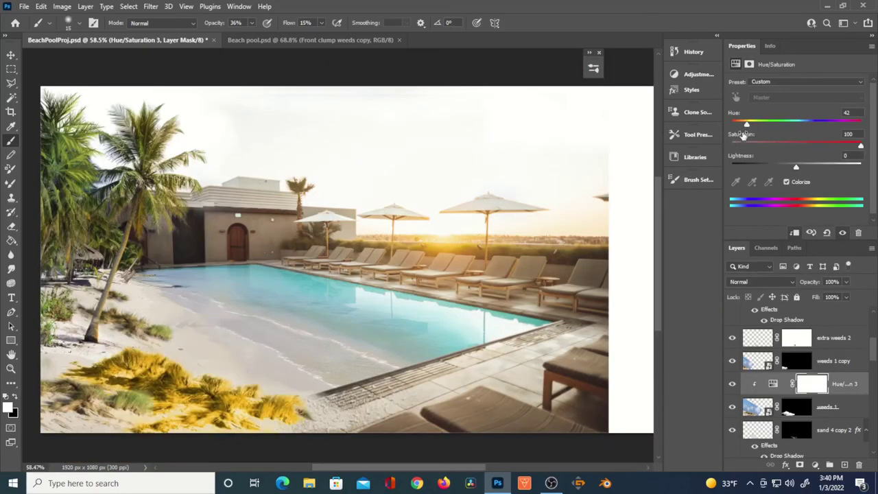
drag(747, 127, 748, 127)
click(815, 388)
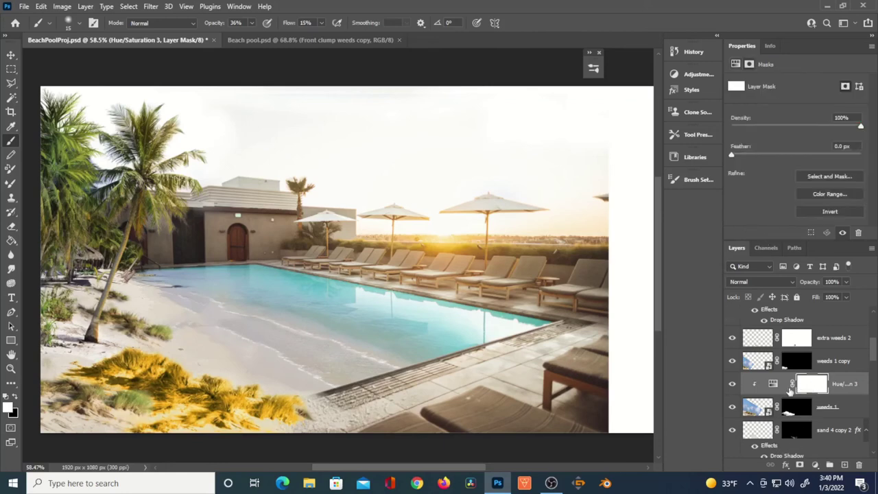
key(ctrl+i)
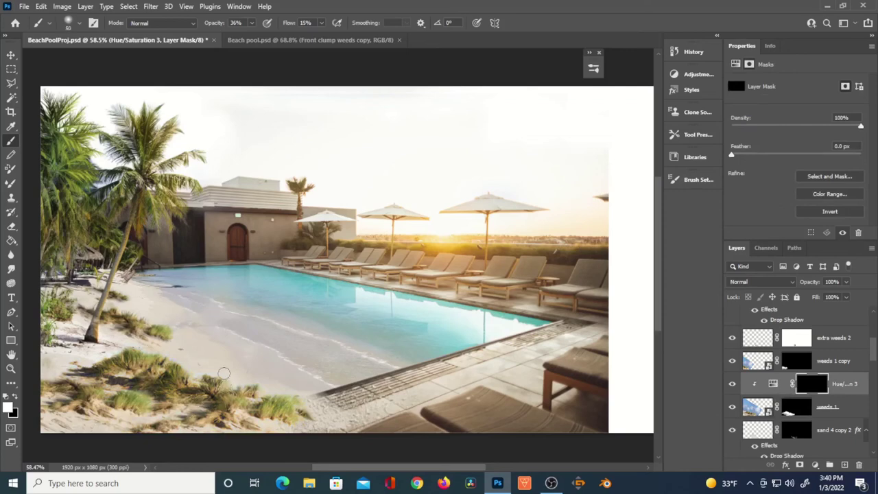
mouse_move(282, 398)
mouse_down()
mouse_move(300, 395)
mouse_move(277, 401)
mouse_move(252, 387)
mouse_move(233, 397)
mouse_up()
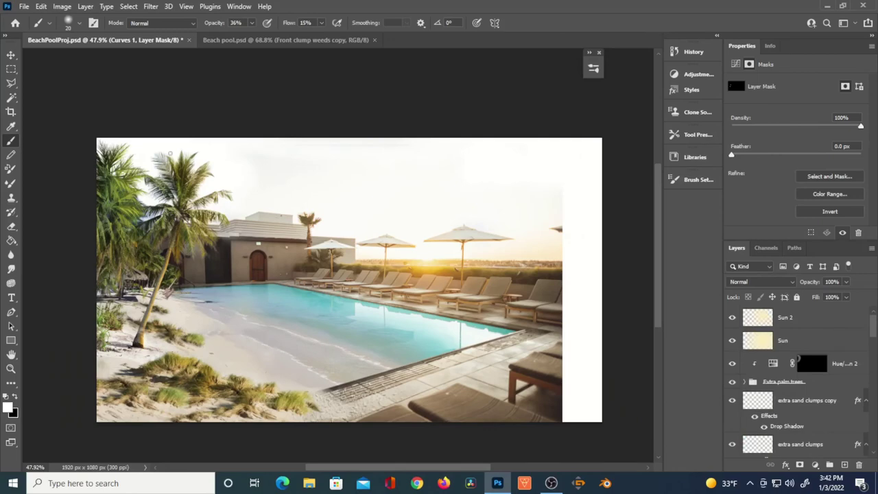
- Crop off the right-side white strip to 1724 × 1080 px and fit the image on screen
click(10, 112)
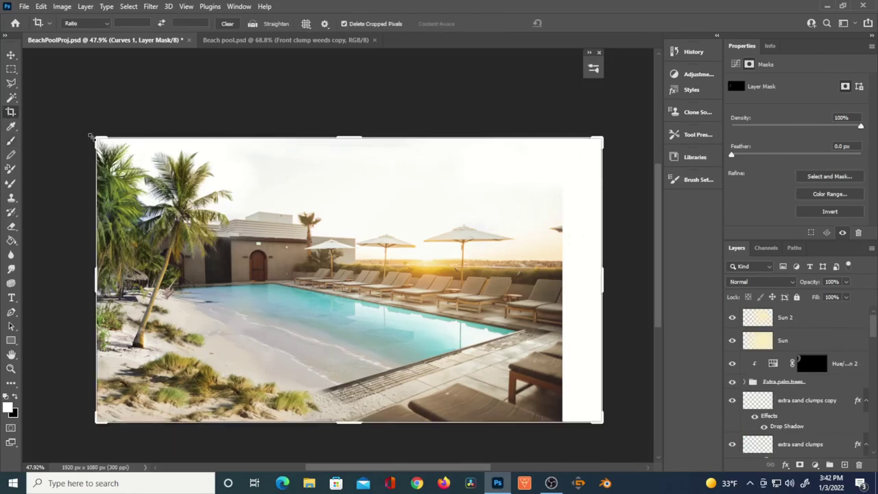
drag(601, 287, 576, 289)
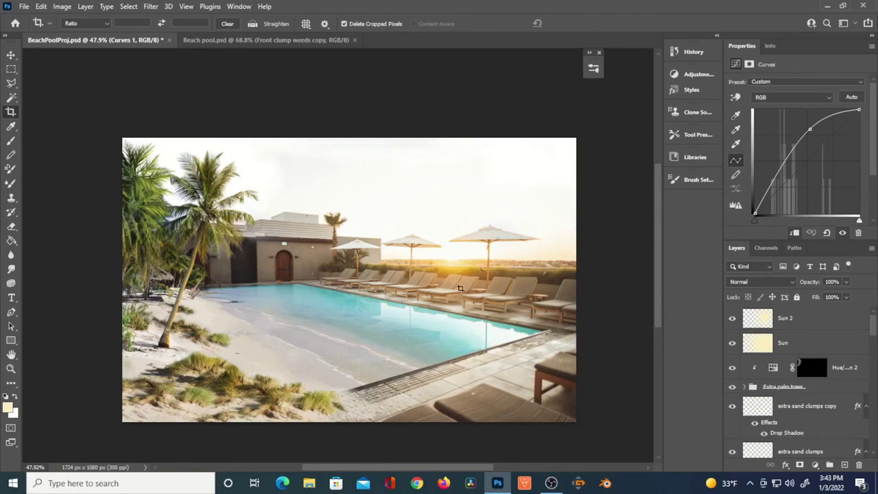
double_click(11, 356)
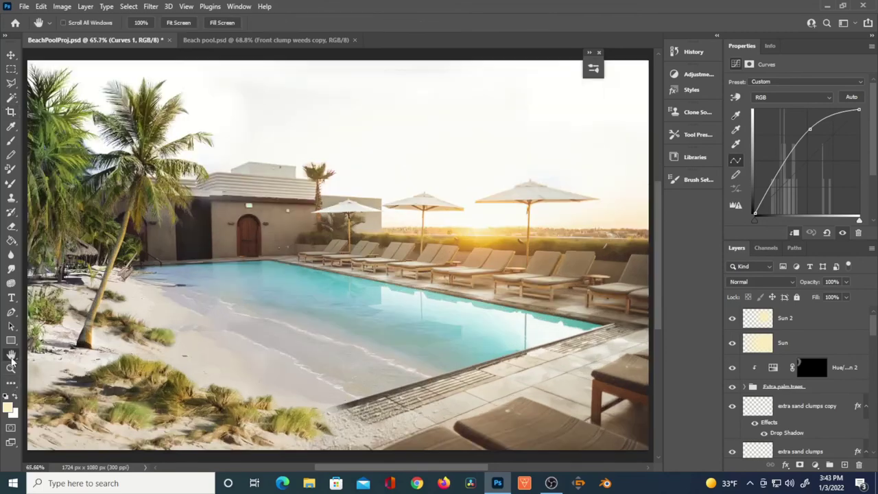
- Copy the lassoed starfish to its own layer, hide the photo, and scale it to ~24%, rotated ~24°
mouse_move(208, 309)
mouse_down()
mouse_move(114, 382)
mouse_move(147, 410)
mouse_move(267, 393)
mouse_move(296, 364)
mouse_move(248, 322)
mouse_move(207, 311)
mouse_up()
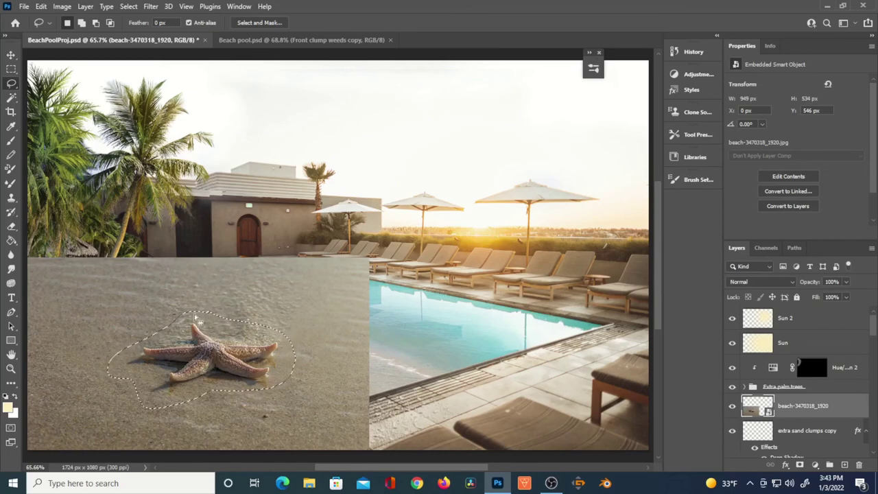
key(ctrl+j)
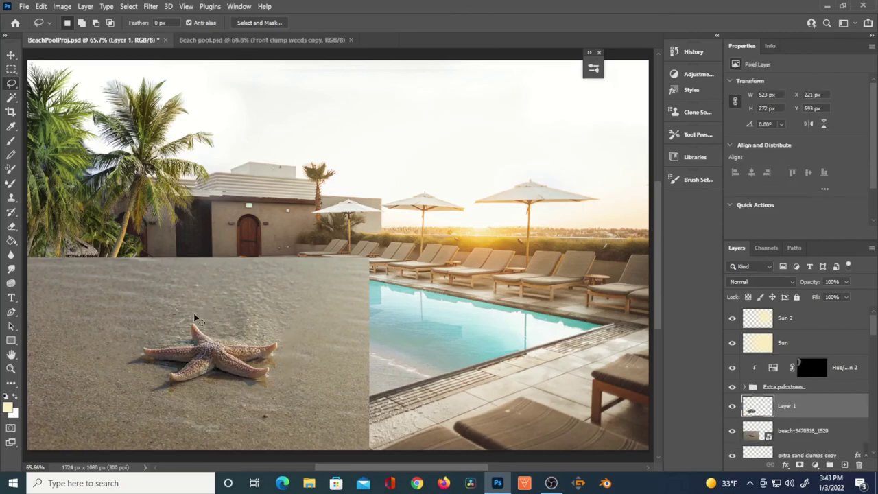
click(733, 431)
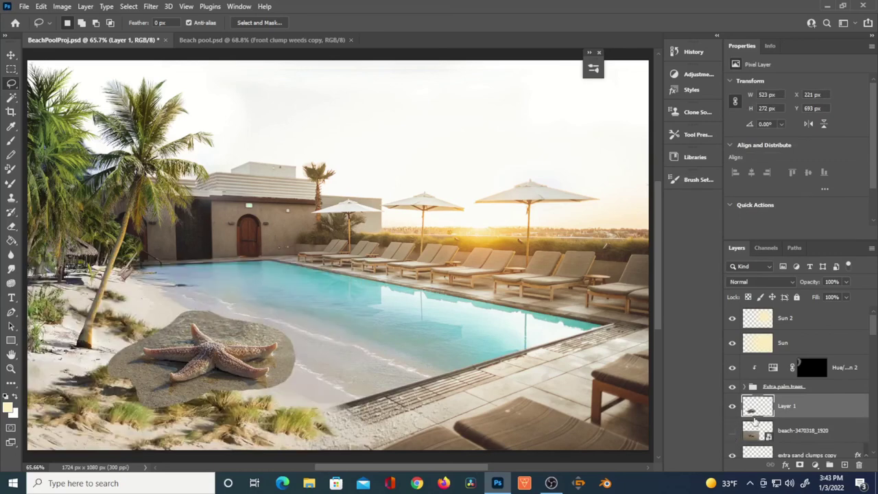
key(ctrl+t)
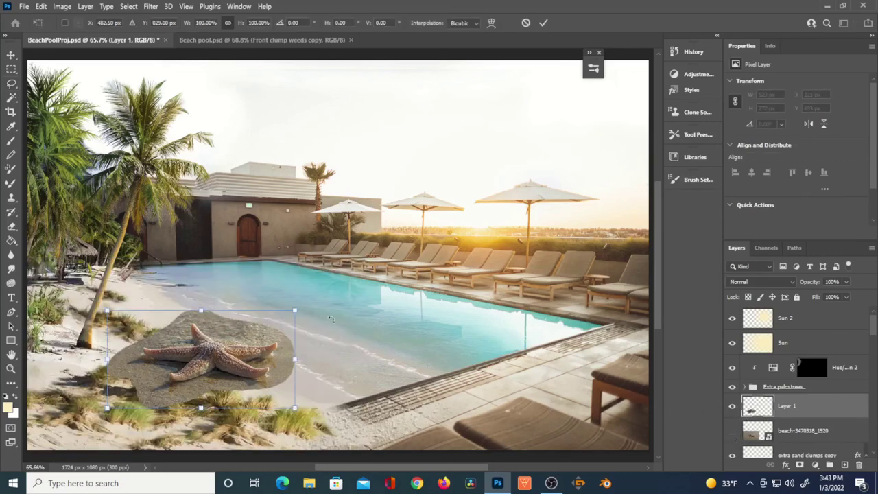
drag(307, 296, 336, 310)
mouse_move(306, 341)
mouse_down()
mouse_move(142, 381)
mouse_move(246, 362)
mouse_up()
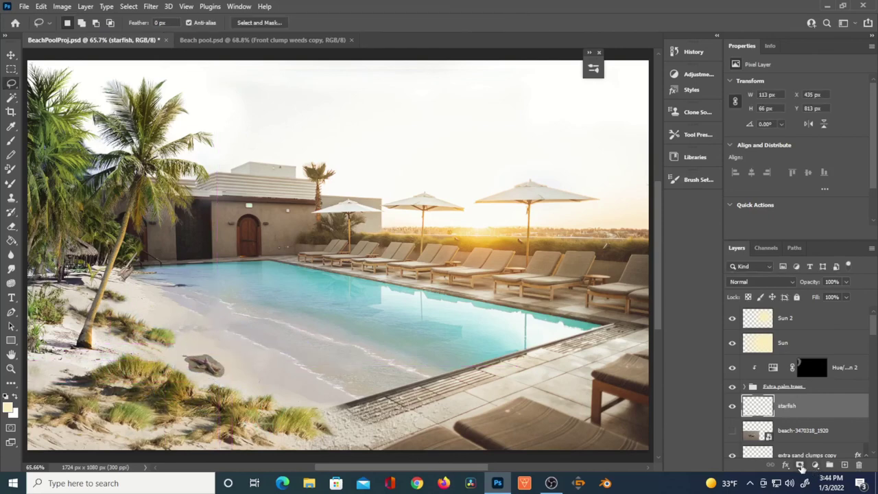
click(800, 464)
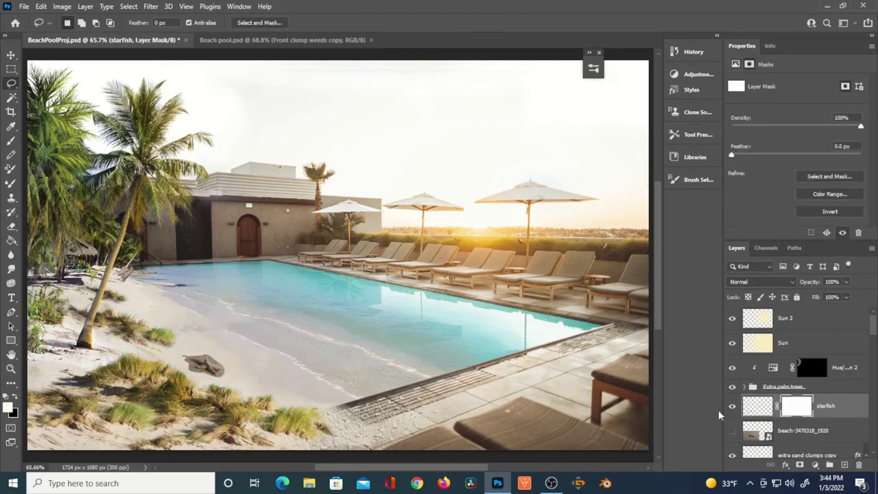
scroll(180, 376, up, 6)
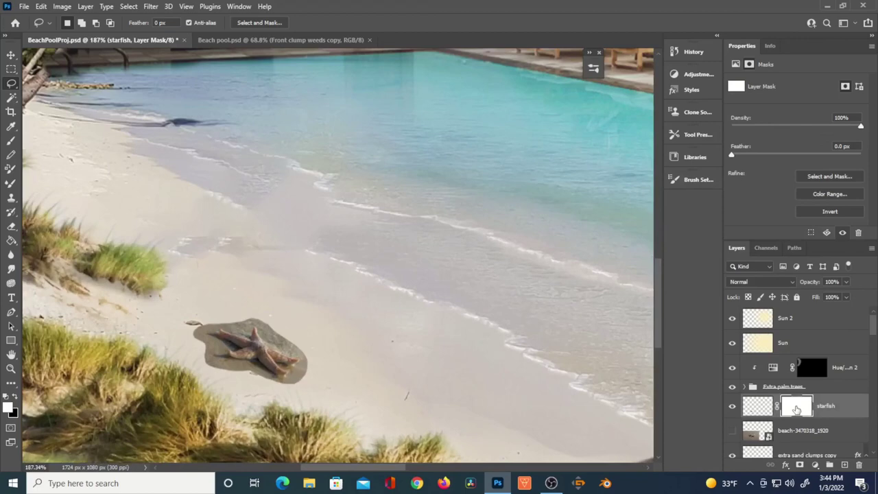
- Add a Levels adjustment clipped to the starfish with white point 178 and midtones 1.80
click(815, 466)
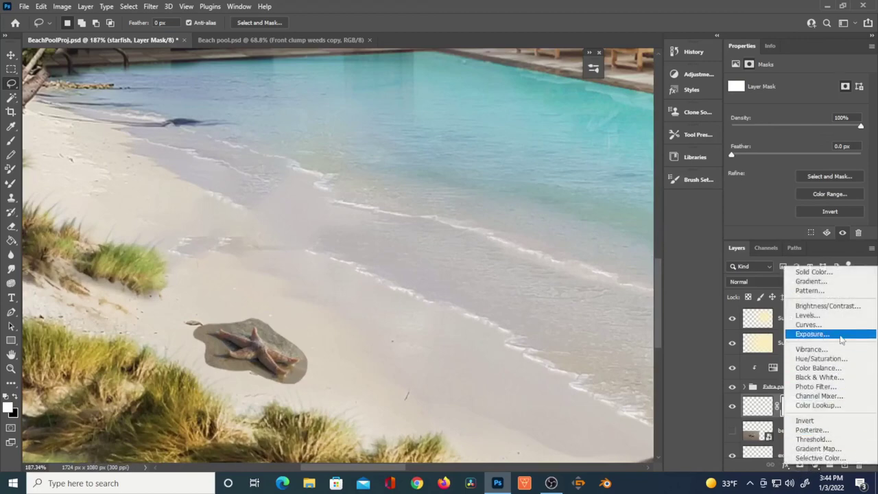
click(808, 316)
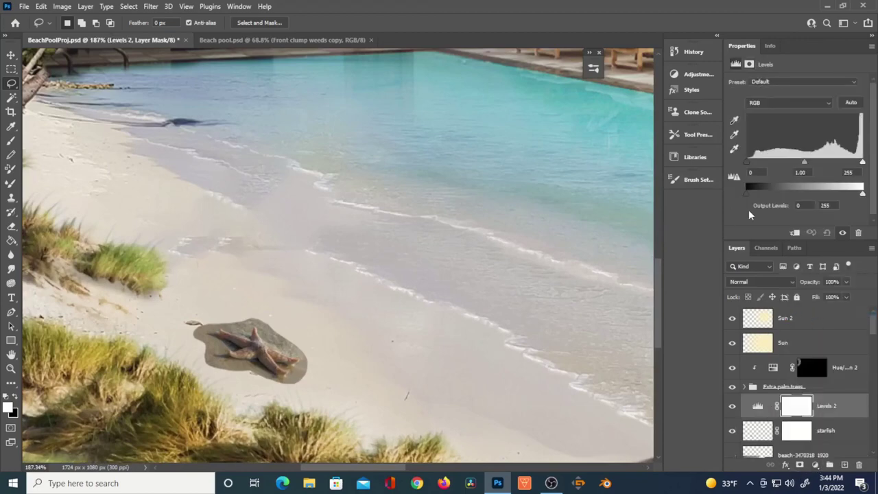
drag(805, 162, 794, 162)
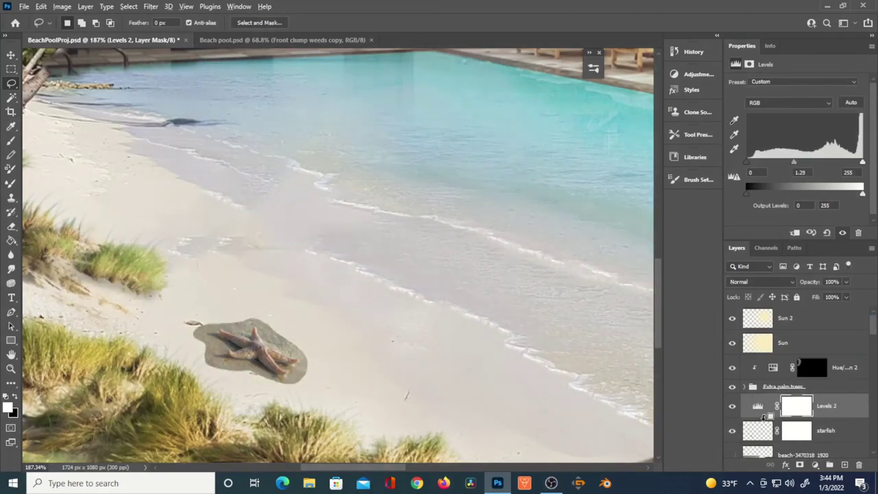
alt+click(762, 416)
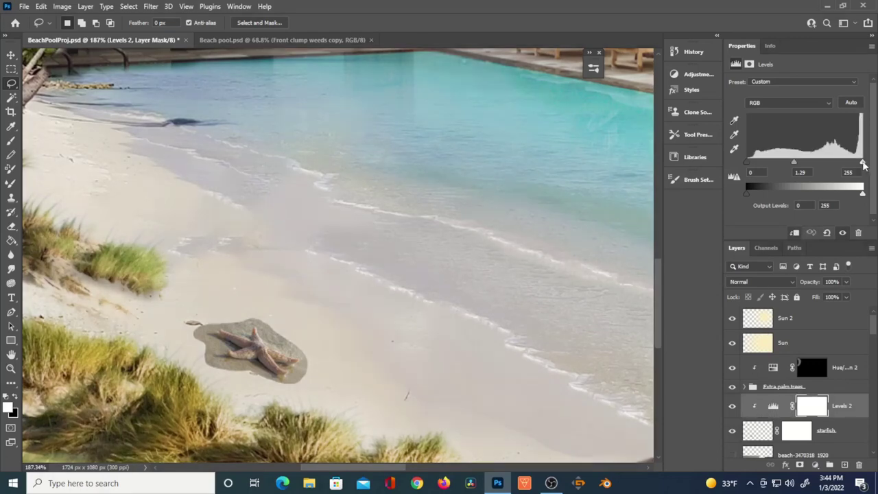
mouse_move(861, 164)
mouse_down()
mouse_move(813, 164)
mouse_move(833, 164)
mouse_move(825, 162)
mouse_up()
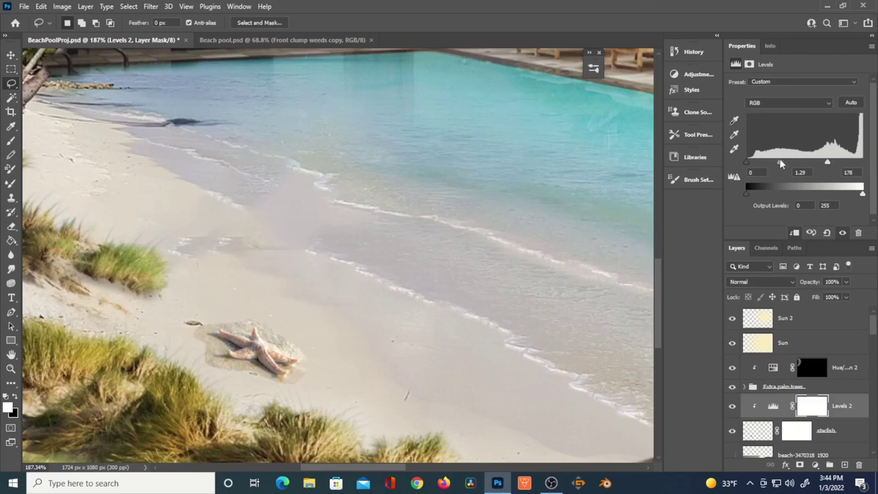
mouse_move(779, 163)
mouse_down()
mouse_move(787, 164)
mouse_move(762, 165)
mouse_move(771, 164)
mouse_up()
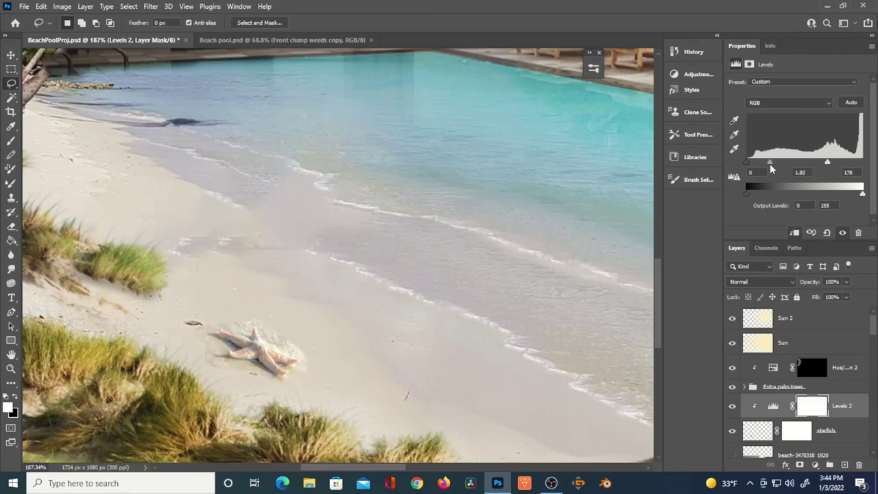
- Select the starfish mask with a smaller brush at 64% flow and 81% opacity
click(796, 430)
key(b)
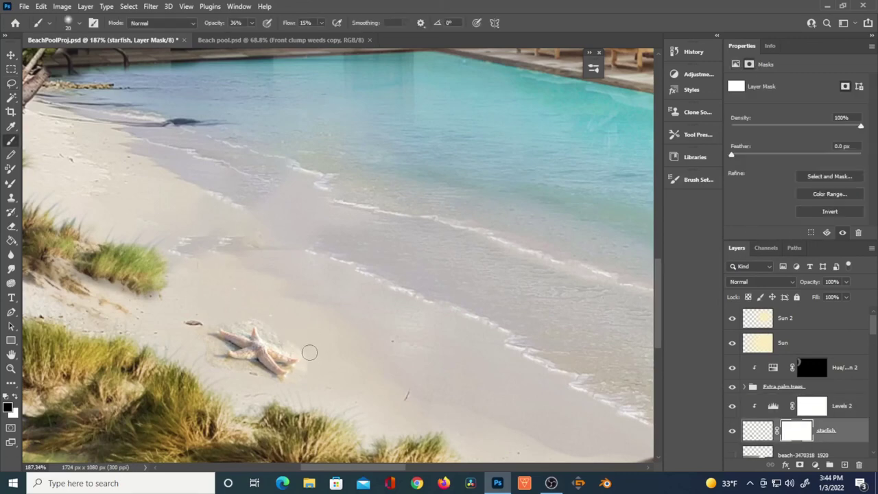
key(shift+6)
key(shift+4)
key(8)
key(1)
key(bracketleft)
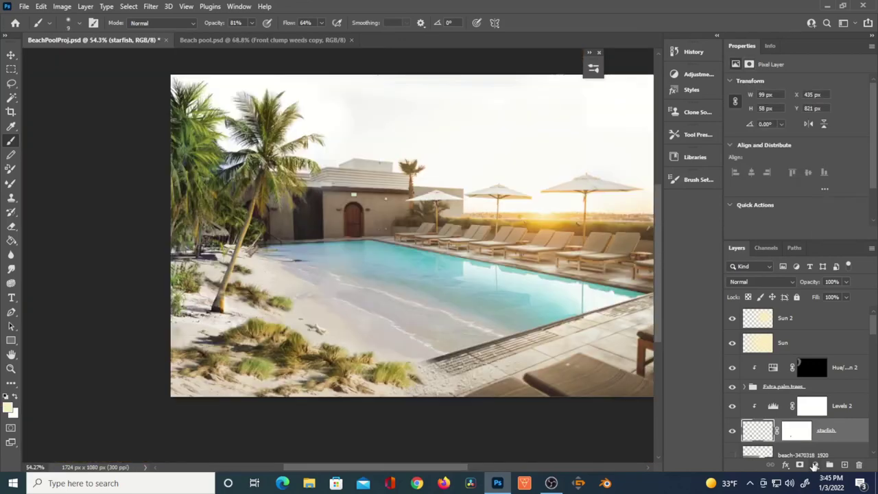
- Add a Hue/Saturation adjustment above the starfish, colorized at Saturation 100 and Hue about 20
click(815, 464)
click(821, 357)
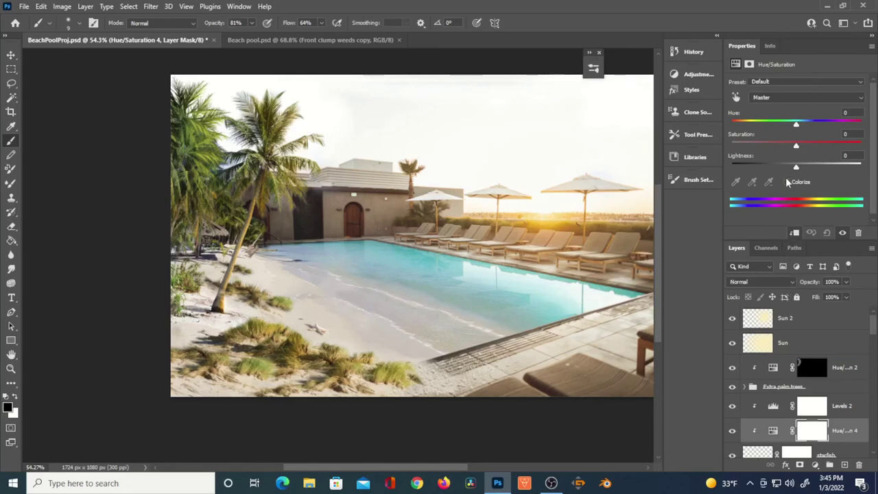
click(786, 182)
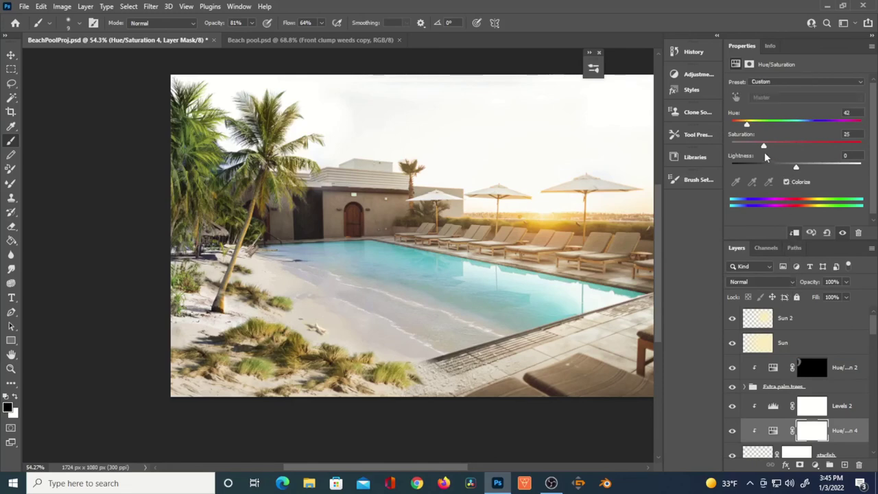
drag(764, 147, 860, 145)
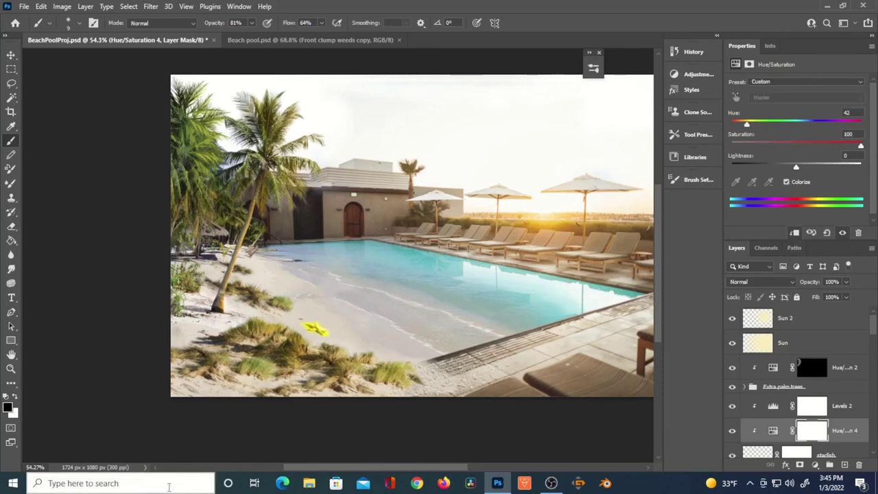
scroll(316, 332, up, 7)
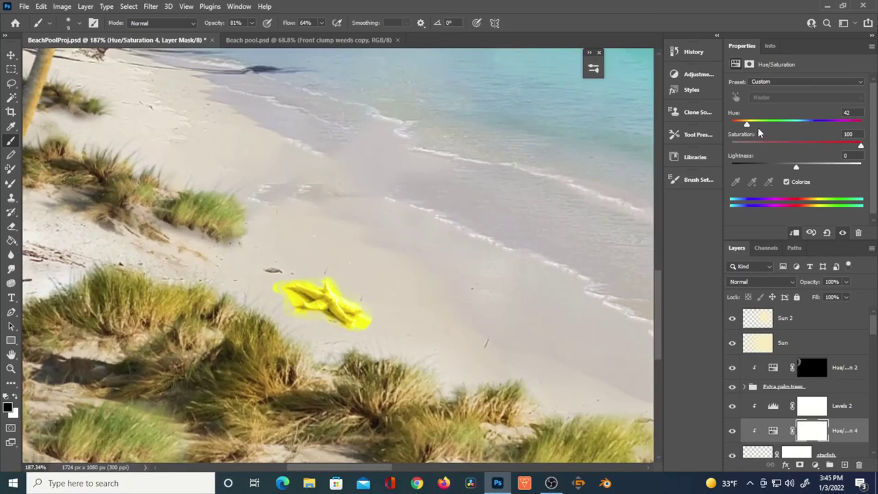
drag(746, 127, 739, 130)
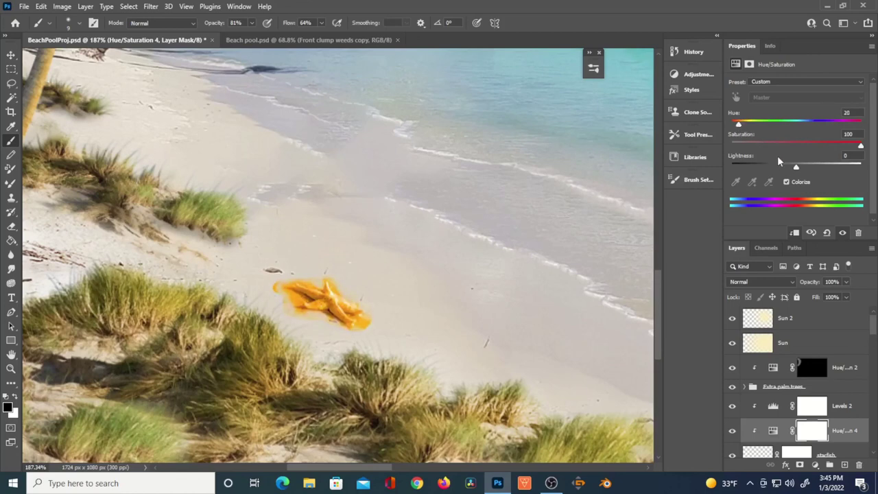
- Invert the Hue/Saturation mask to black and set the brush to 57% opacity and 24% flow
click(817, 434)
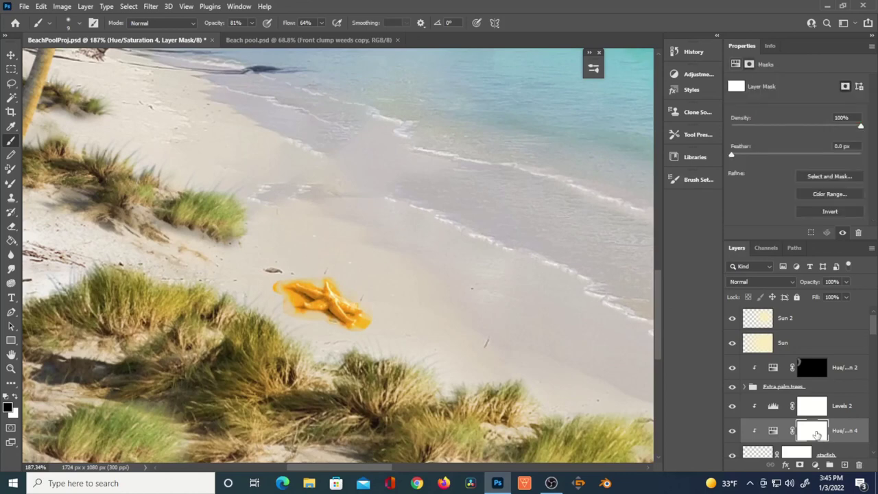
key(ctrl+i)
scroll(328, 295, up, 3)
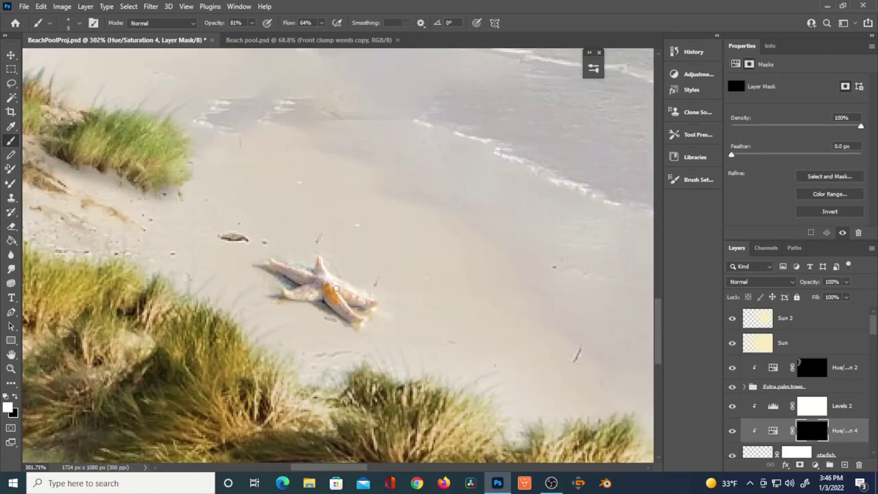
drag(218, 25, 203, 31)
drag(300, 25, 288, 27)
key(ctrl+0)
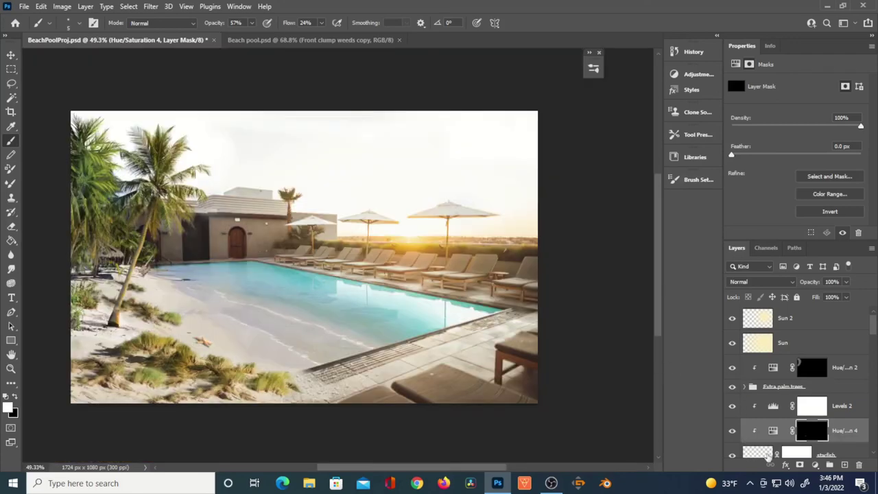
scroll(871, 335, down, 5)
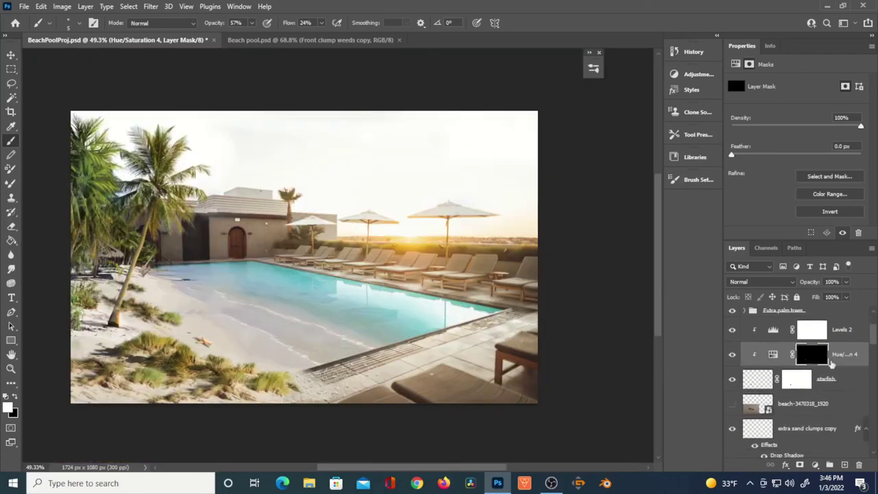